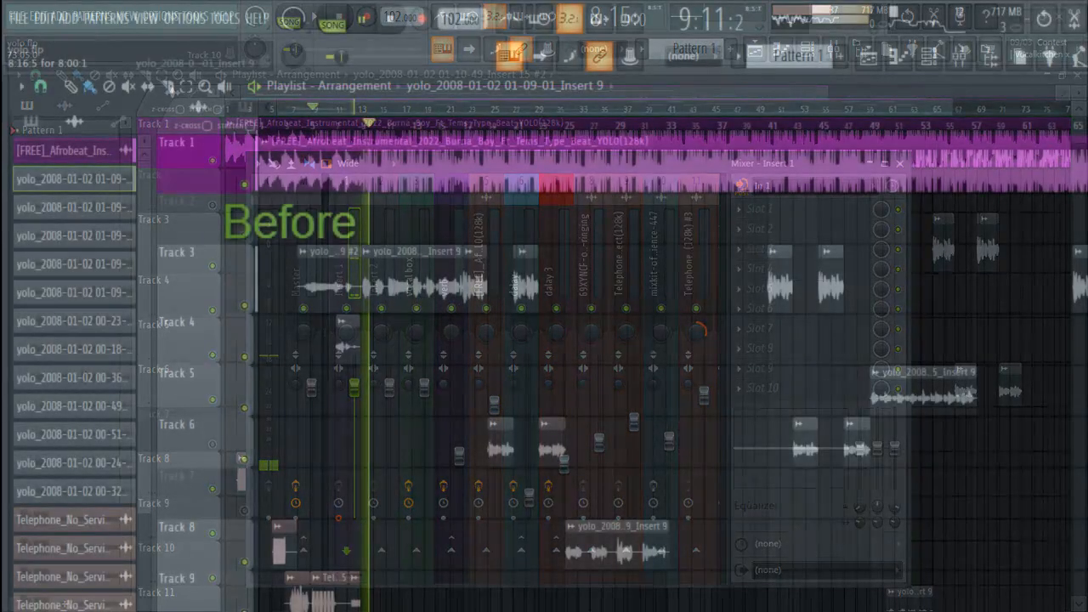
- Play back the arrangement to compare how the song sounds before and after the vocal mix
key("space")
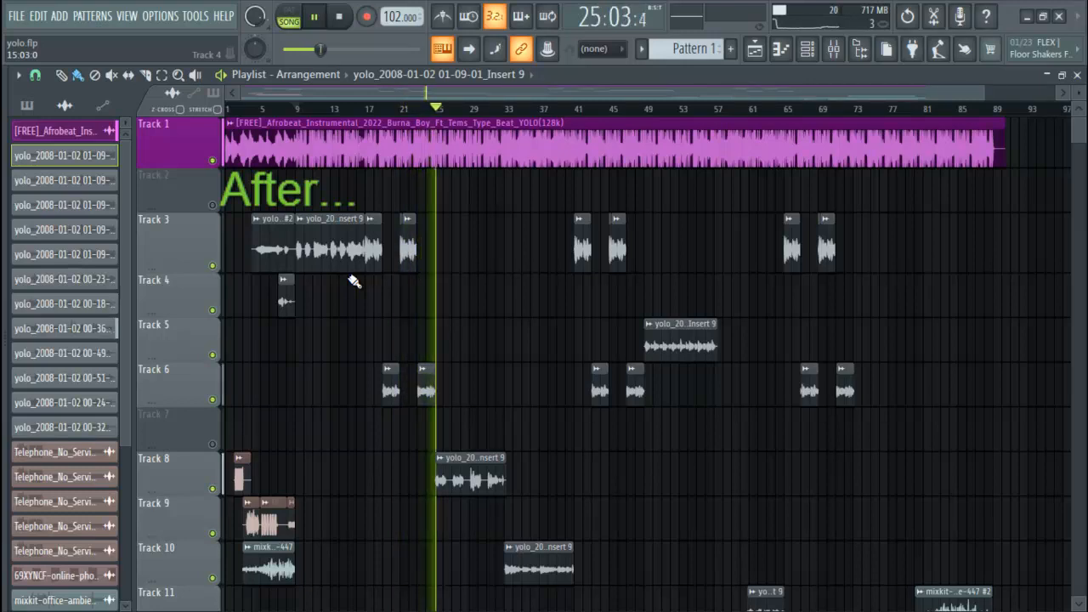
key("space")
- Open the Fruity parametric EQ 2 on the mixer's Beat track and examine its curve during playback
key("F9")
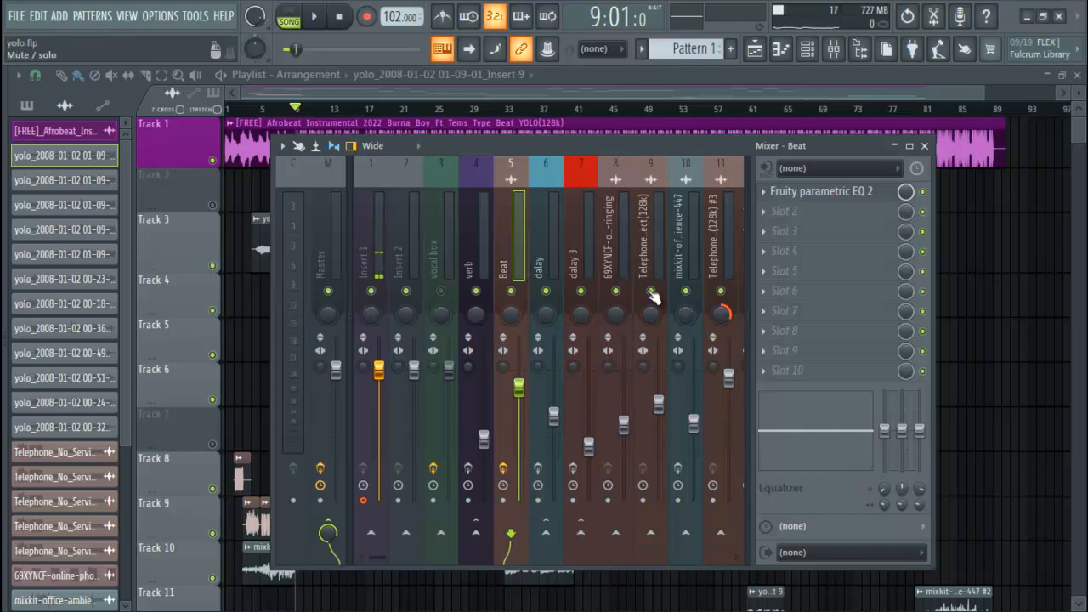
left_click(820, 193)
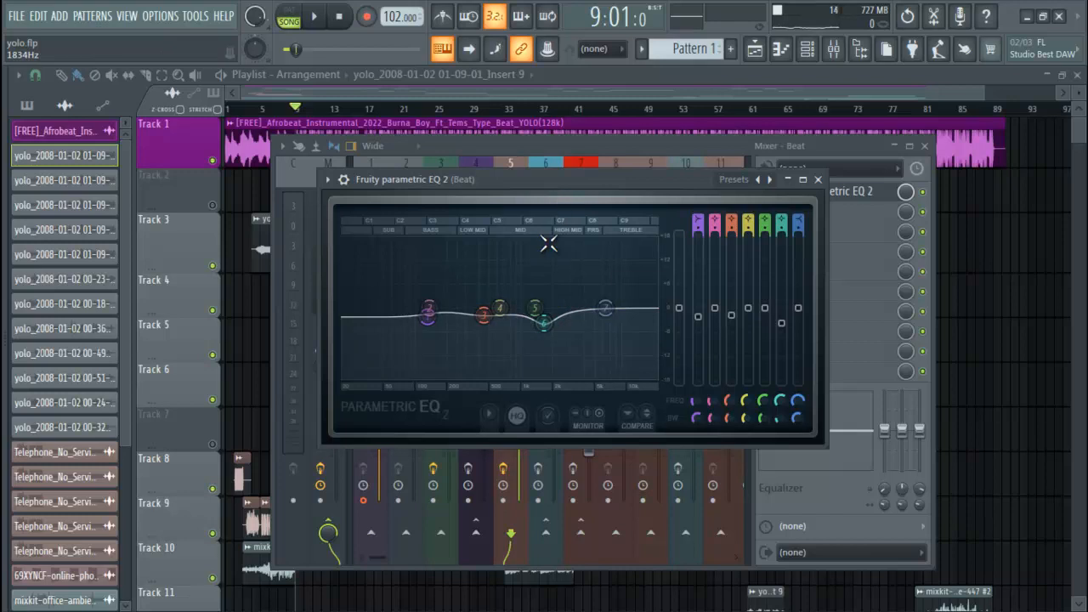
key("space")
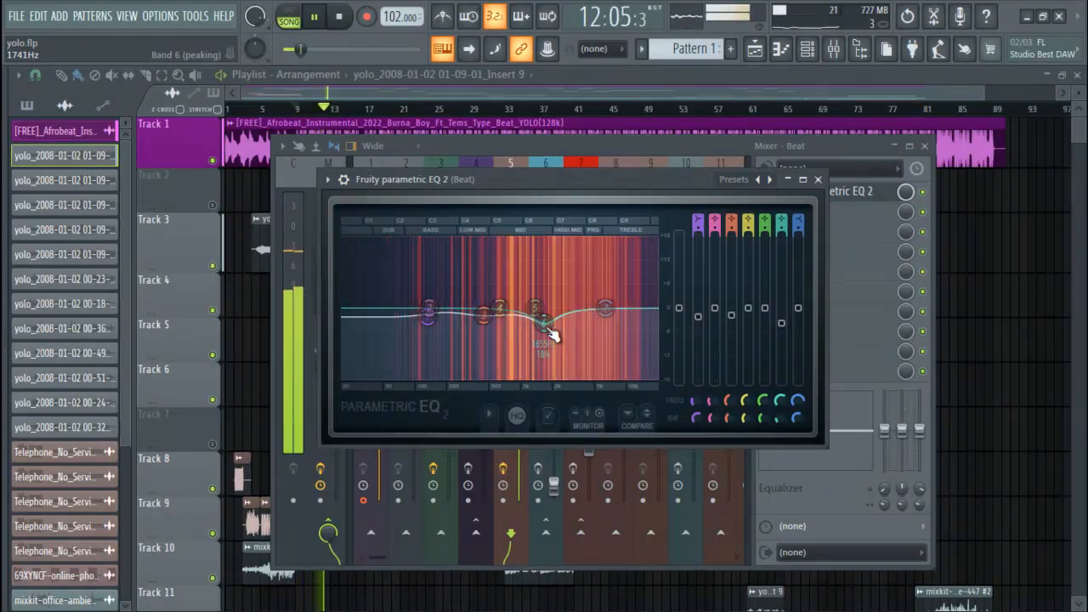
key("space")
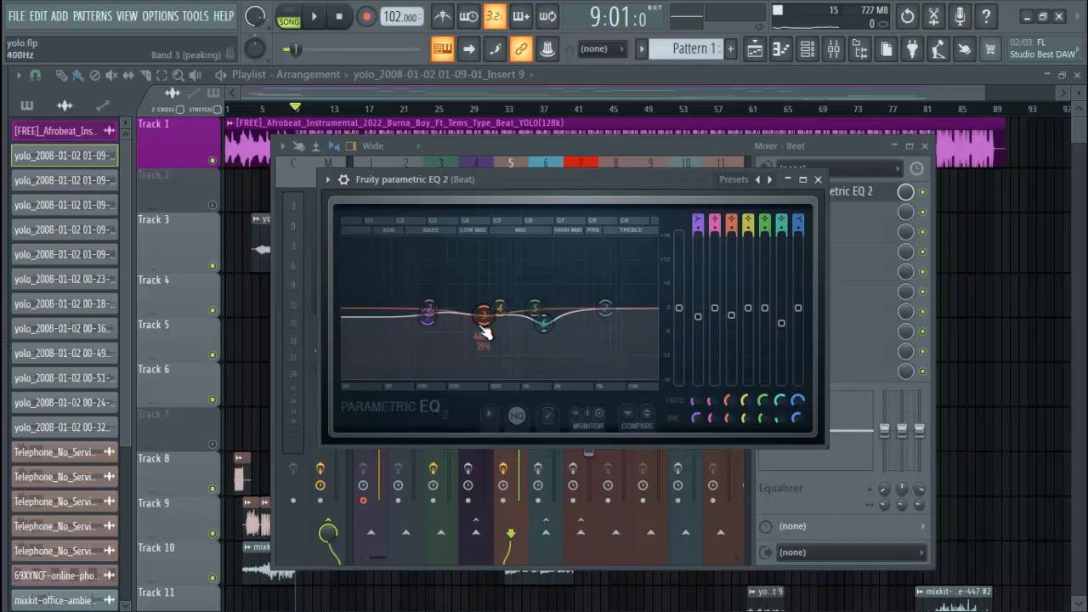
left_click(818, 180)
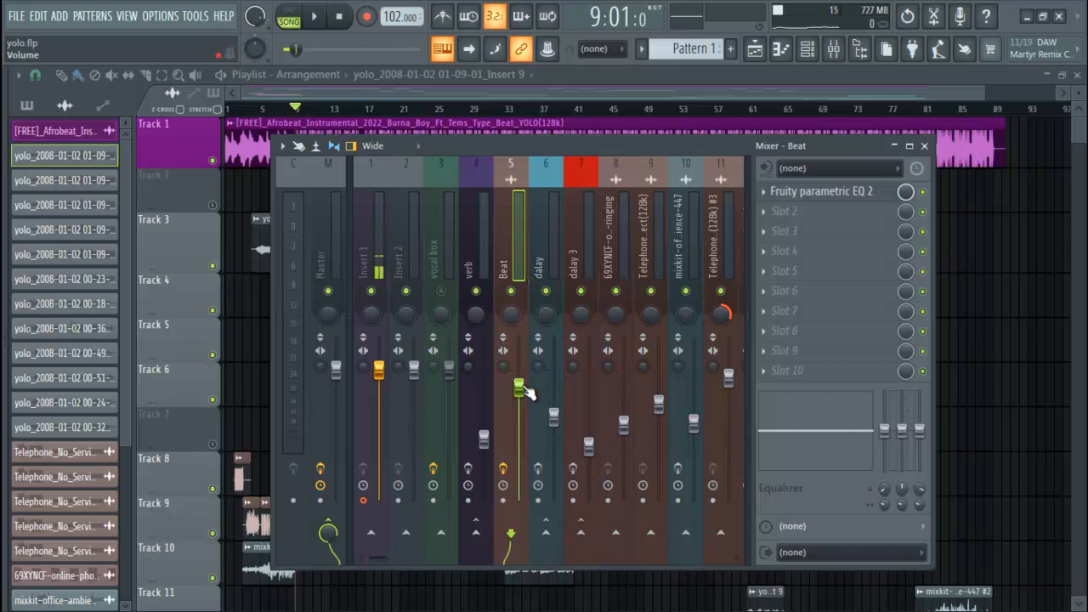
- Unmute the vocal box mixer track and play the song to check the vocal against the beat level
left_click(441, 292)
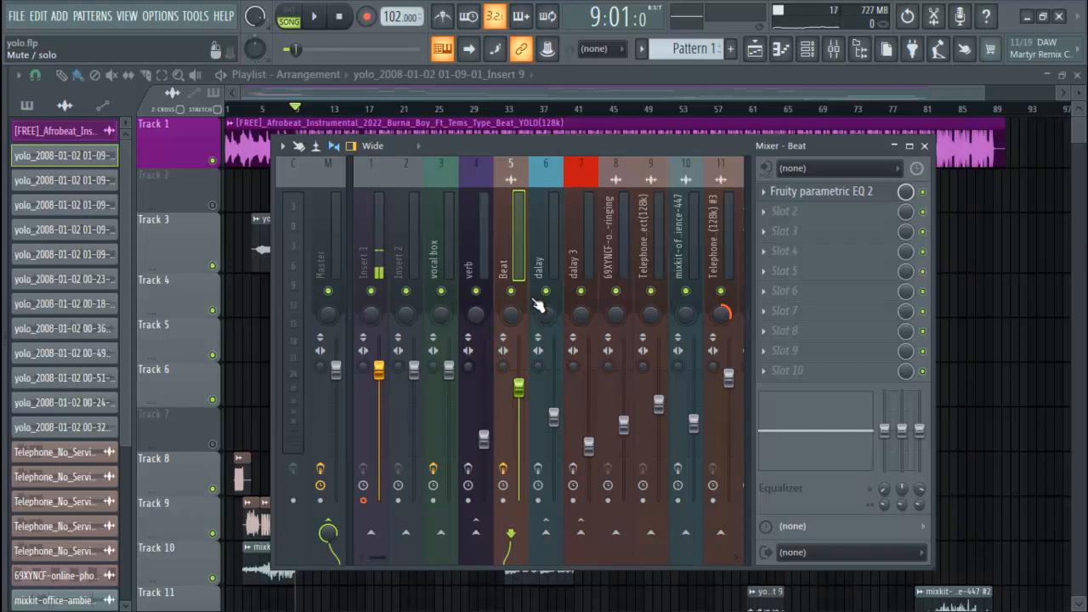
key("space")
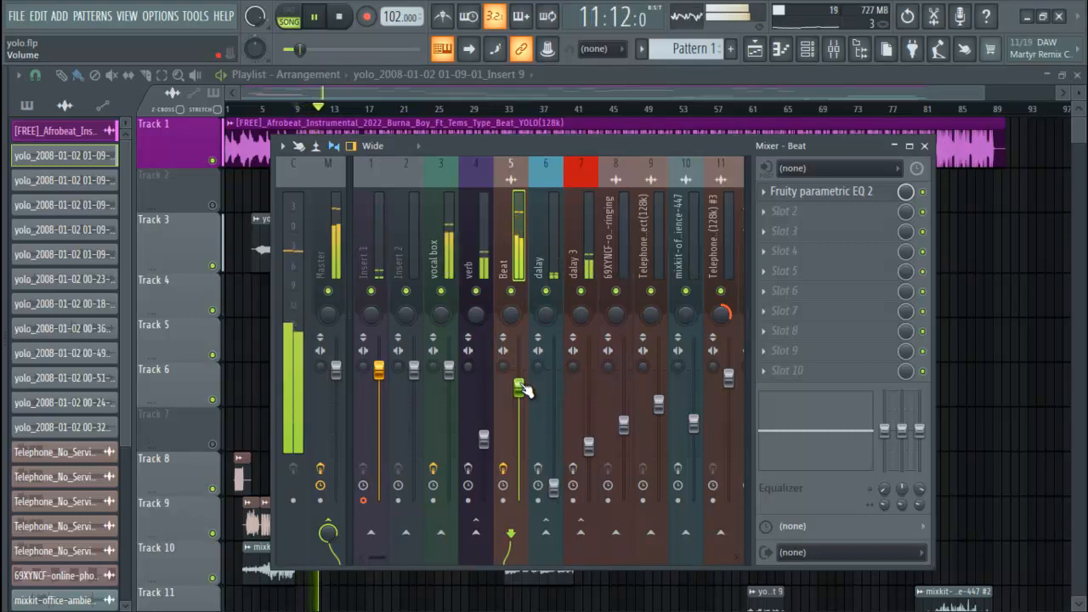
key("space")
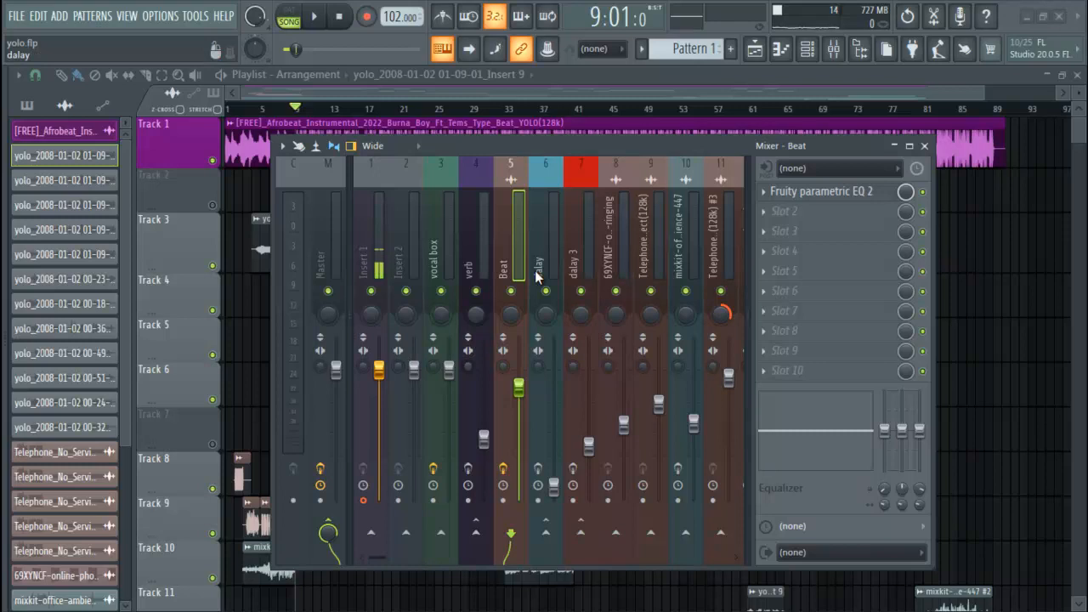
- Enable Auto-Tune 8.1 on the vocal box track, review its settings, and listen to the vocal with it
left_click(447, 264)
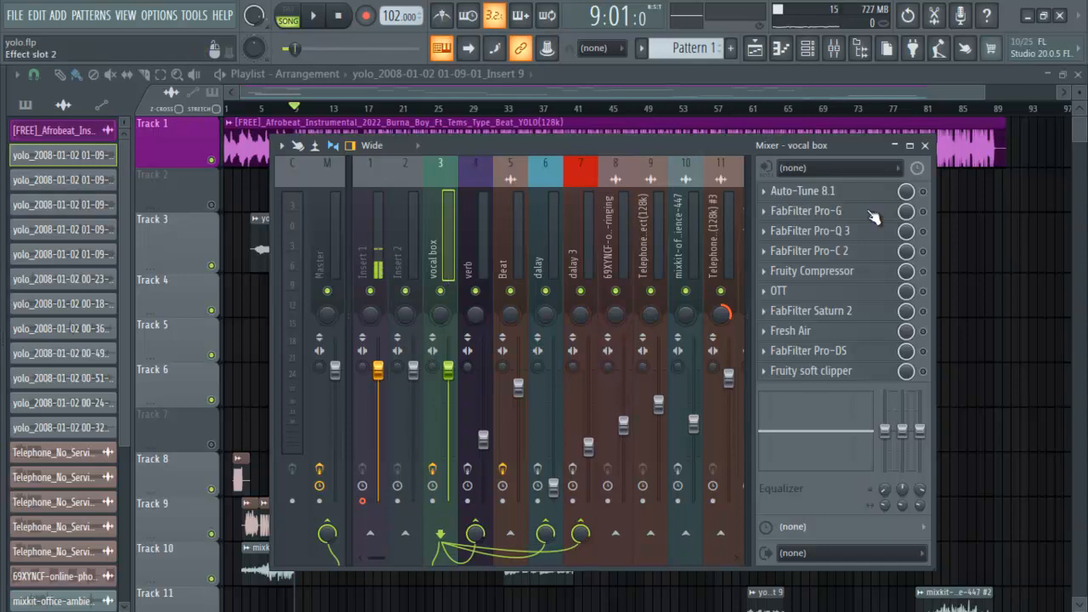
left_click(923, 192)
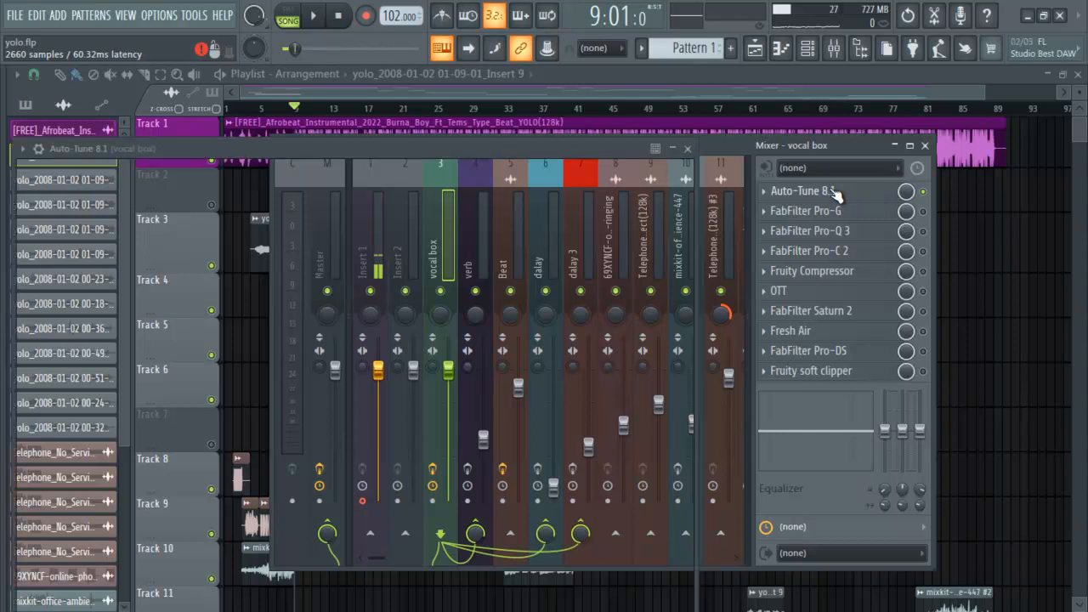
left_click(834, 192)
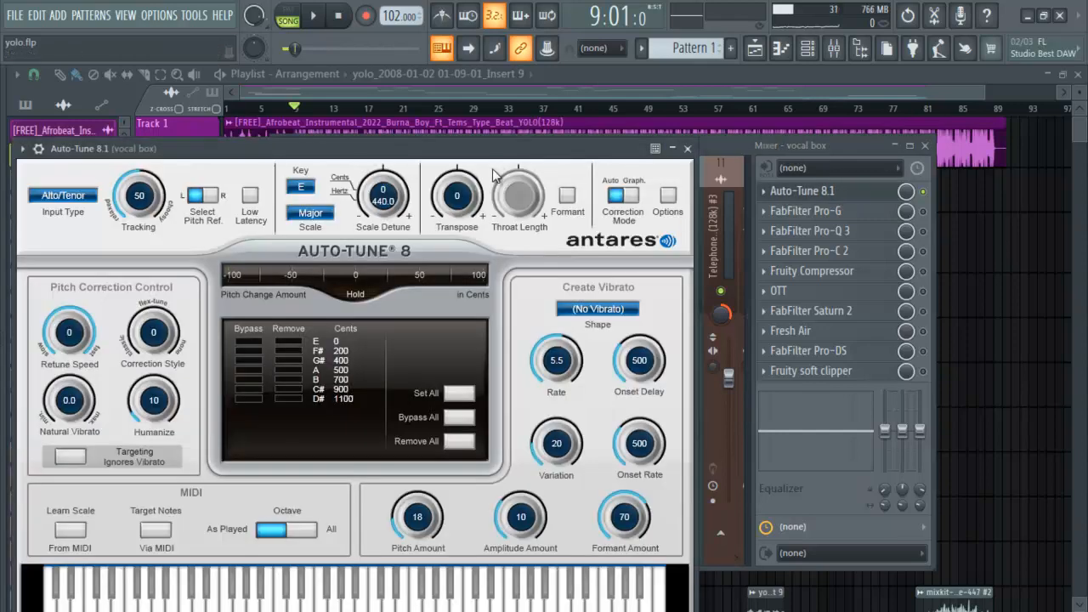
left_click_drag(508, 156, 747, 83)
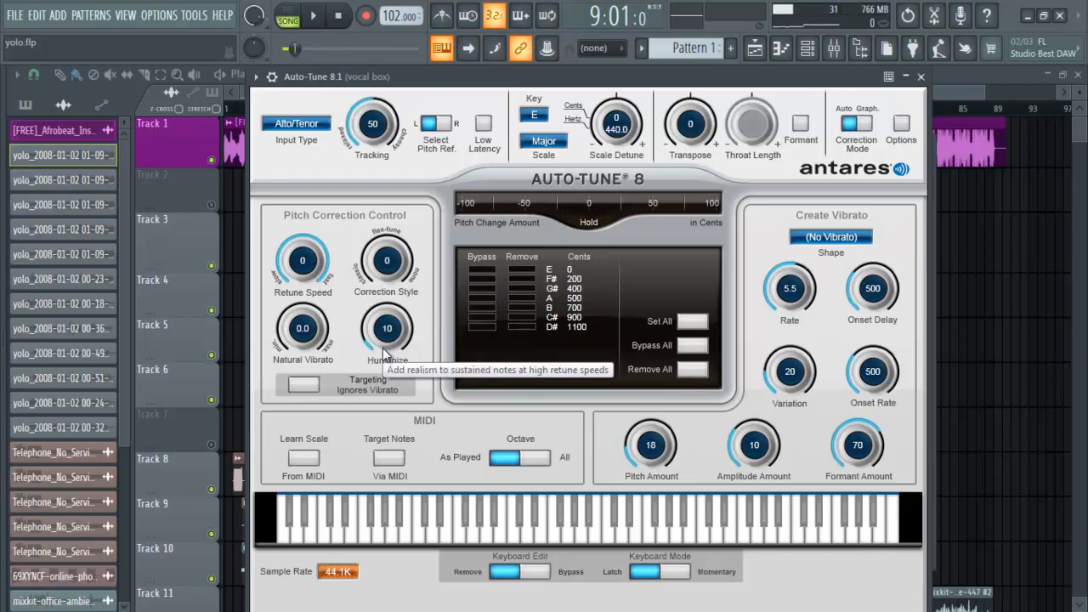
left_click(308, 127)
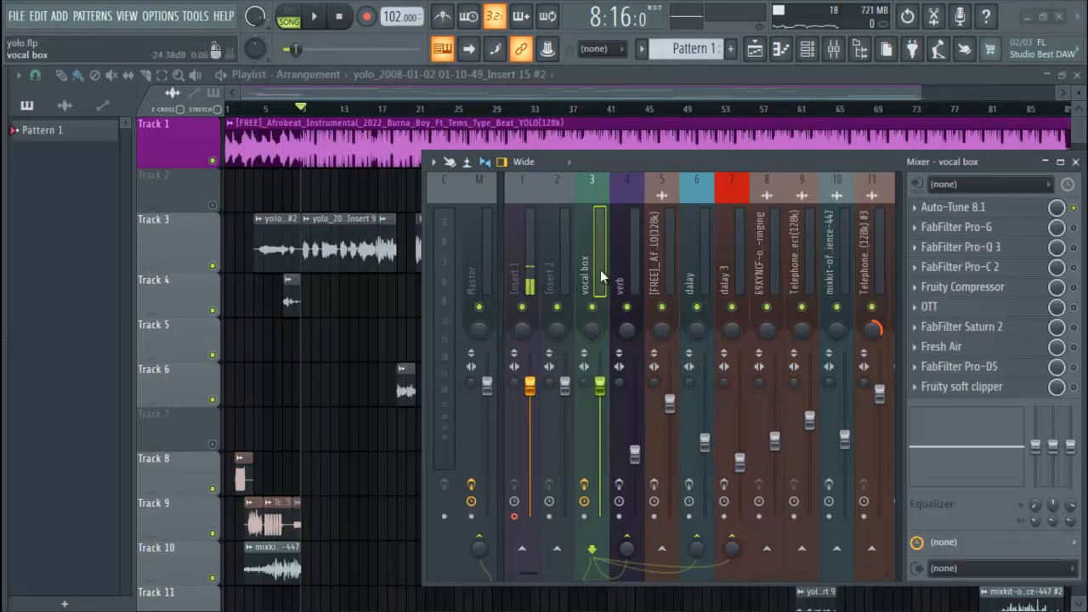
key("space")
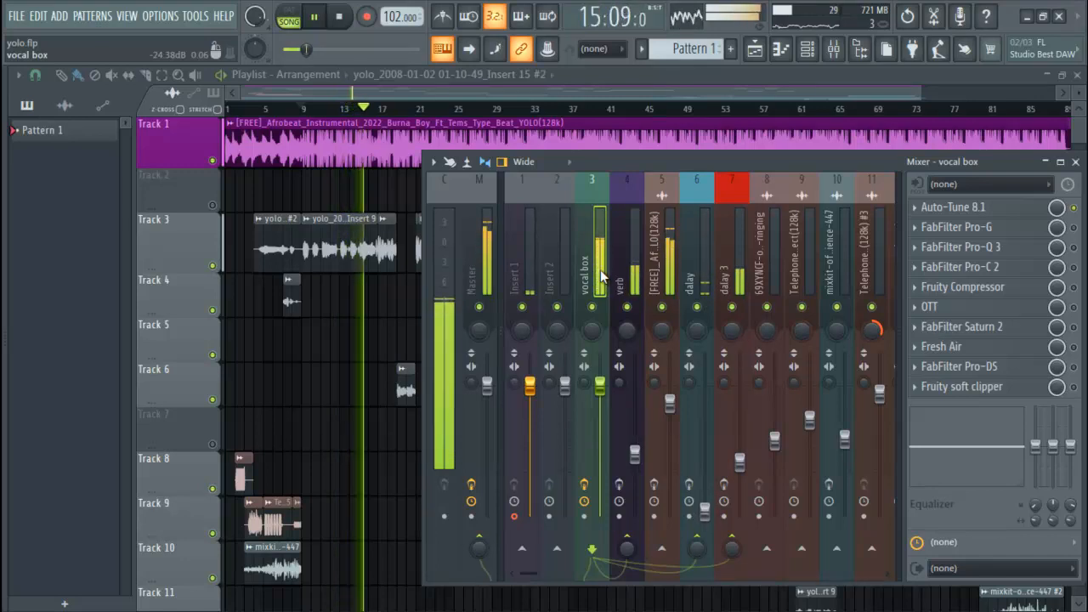
key("space")
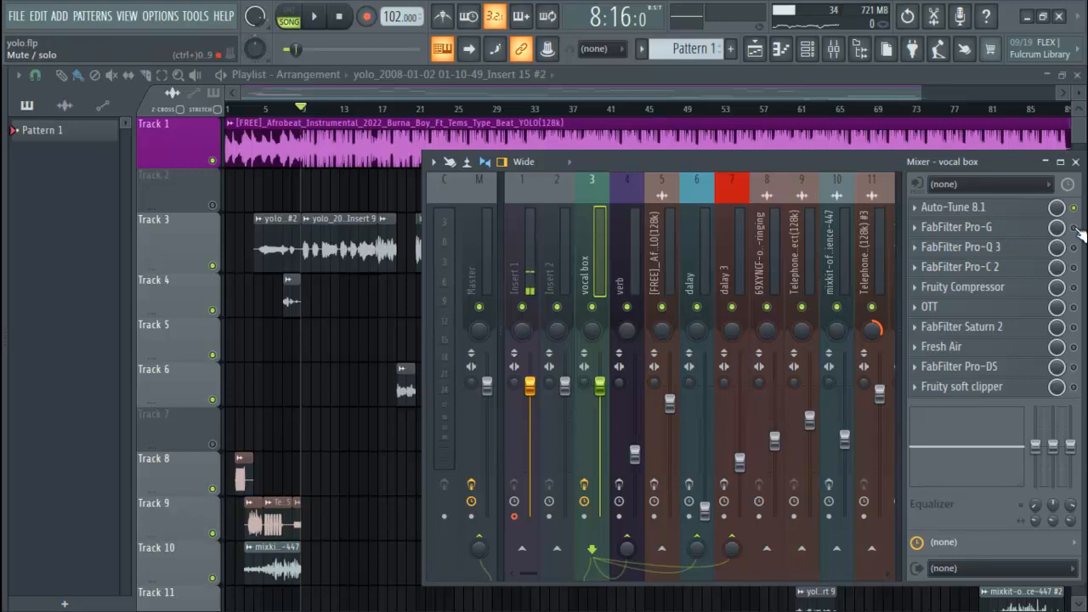
- Enable FabFilter Pro-G on the vocal box track, nudge its threshold slightly, and audition the gated vocal
left_click(983, 229)
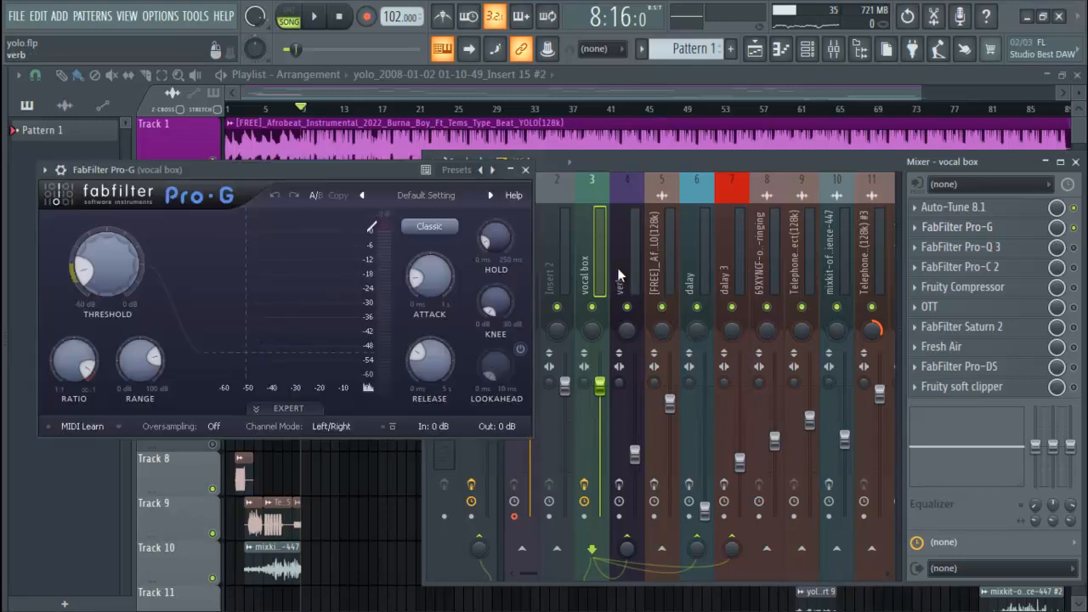
left_click_drag(348, 180, 663, 186)
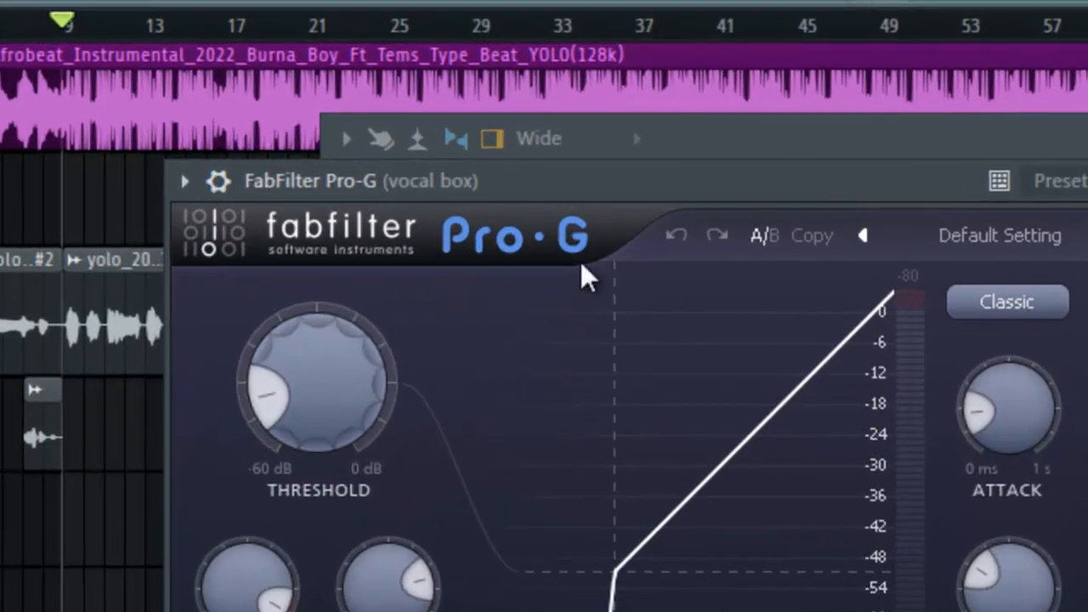
mouse_move(350, 408)
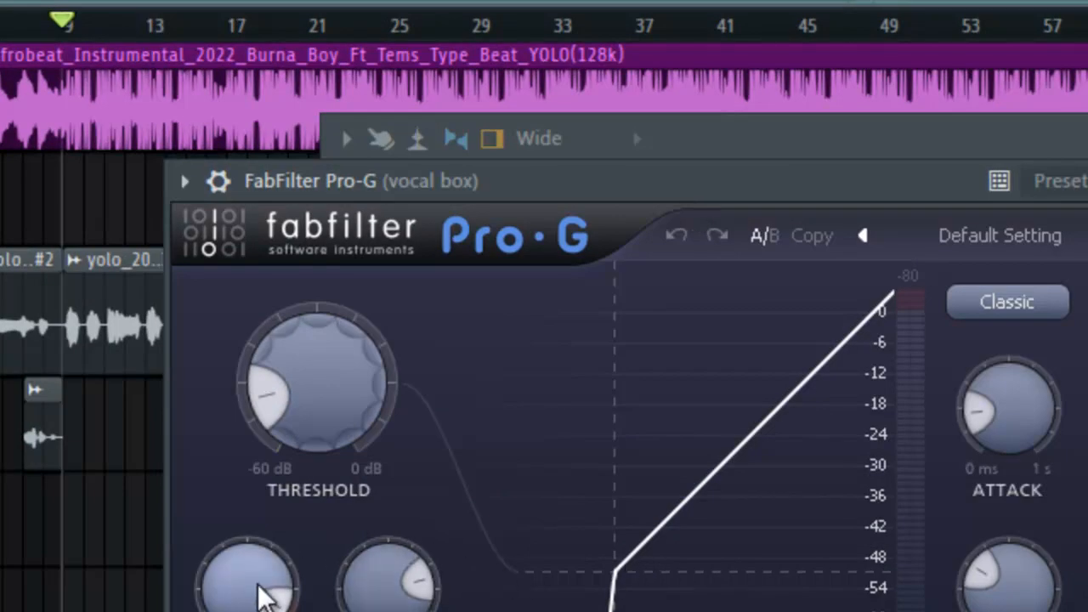
mouse_move(308, 432)
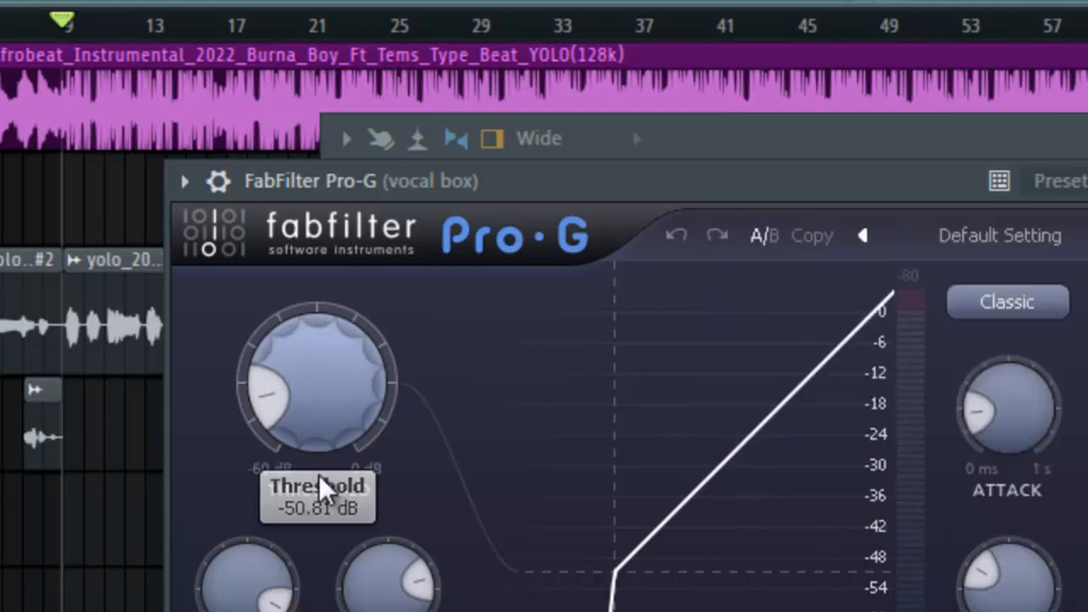
left_click_drag(306, 437, 309, 440)
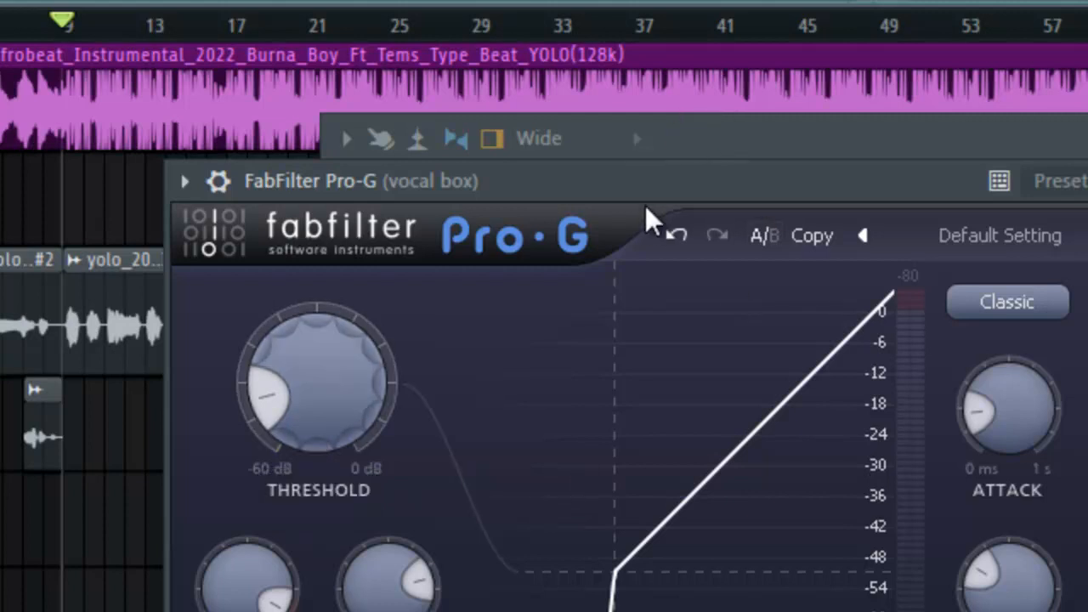
key("space")
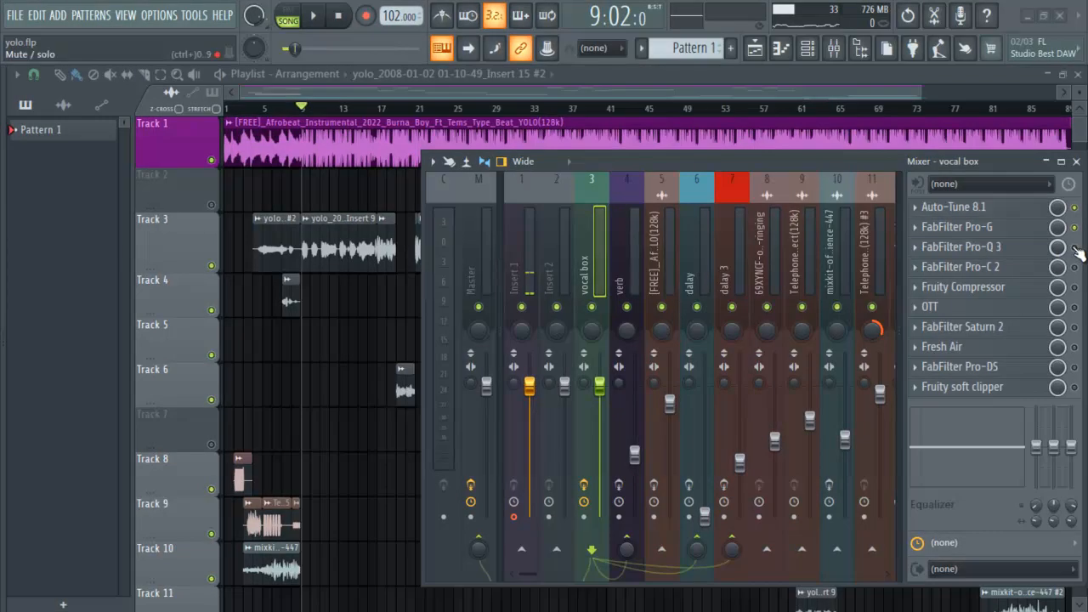
- Enable FabFilter Pro-Q 3 on the vocal box track and pull its low cut band down to 10 Hz
left_click(971, 255)
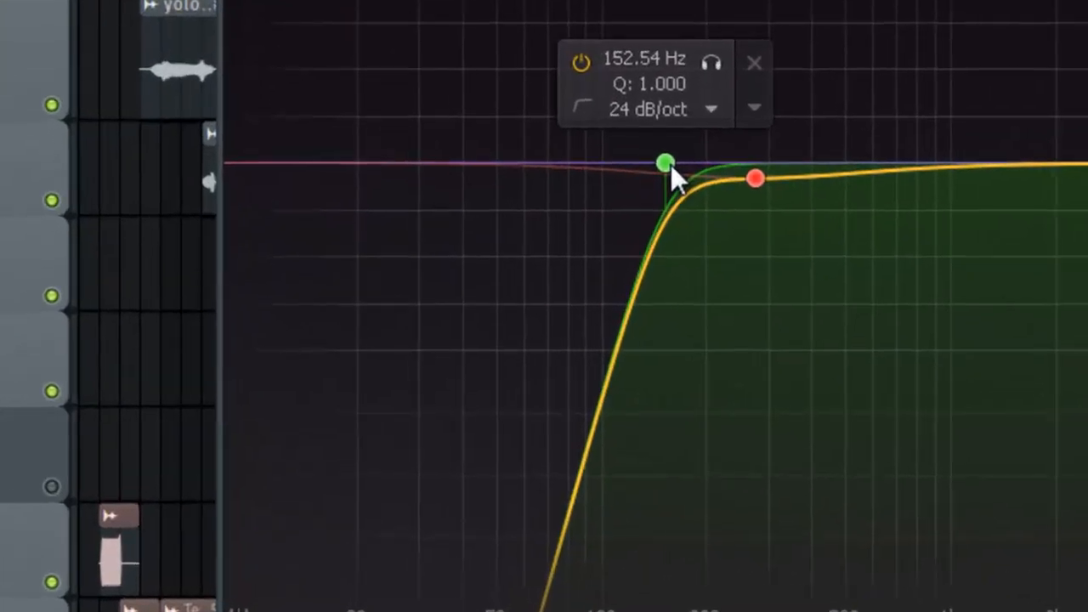
left_click_drag(500, 294, 419, 305)
left_click_drag(494, 195, 170, 170)
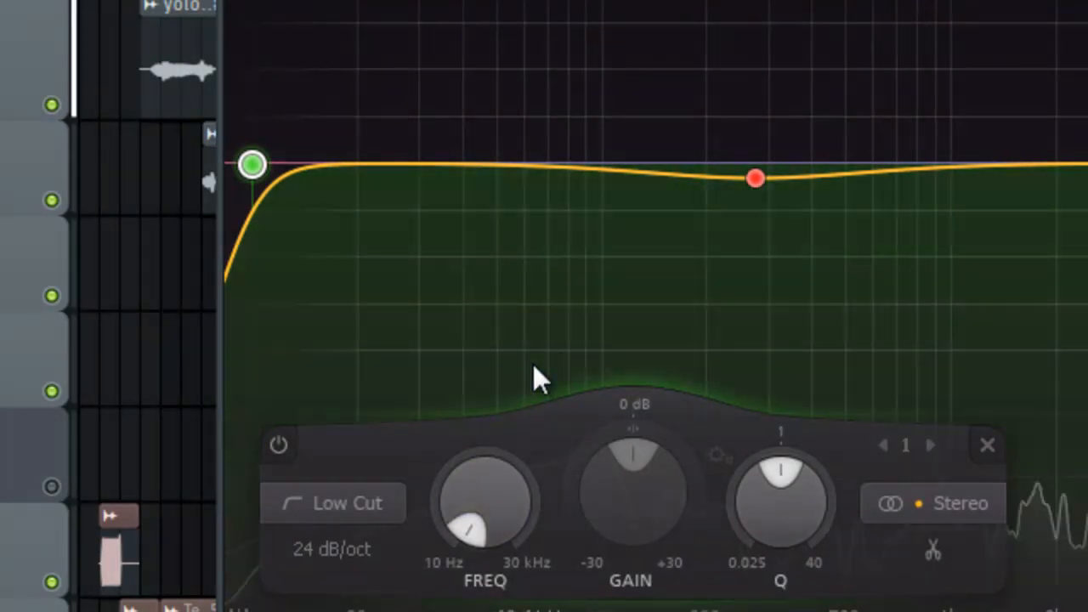
mouse_move(823, 364)
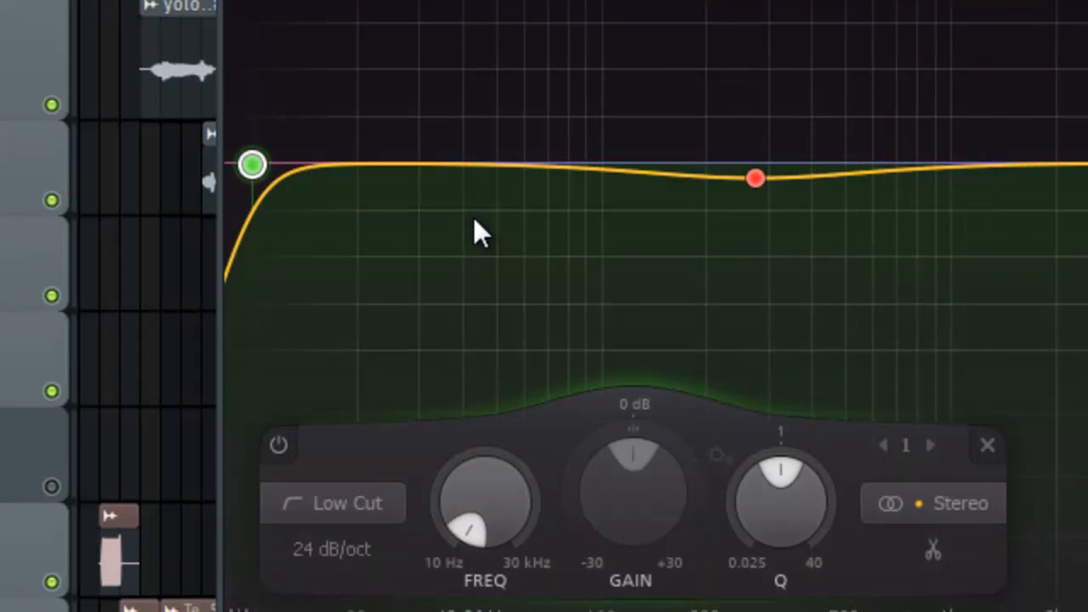
mouse_move(279, 153)
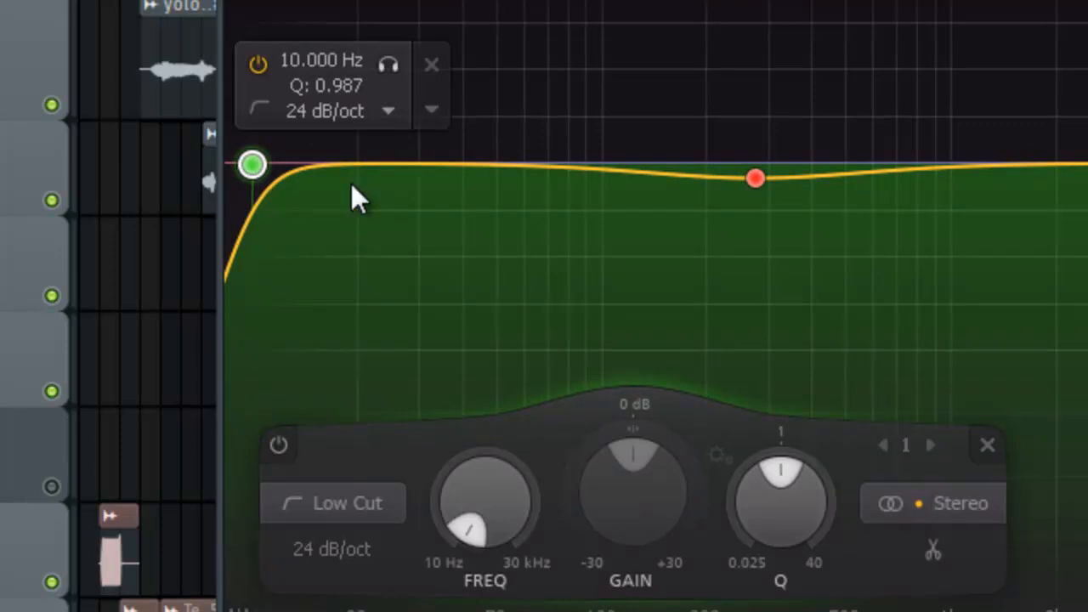
mouse_move(593, 208)
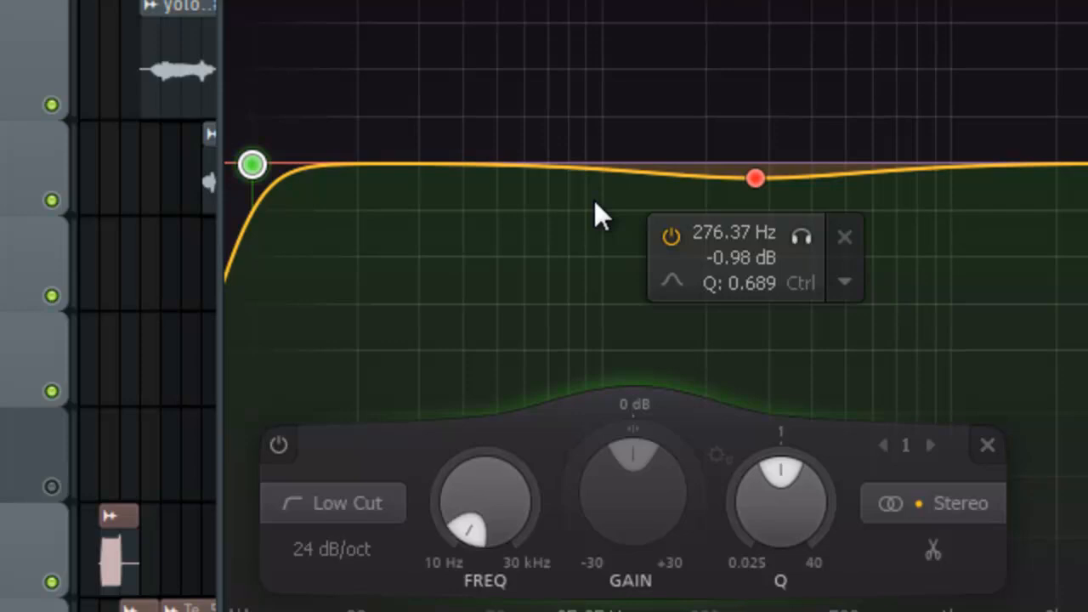
mouse_move(235, 168)
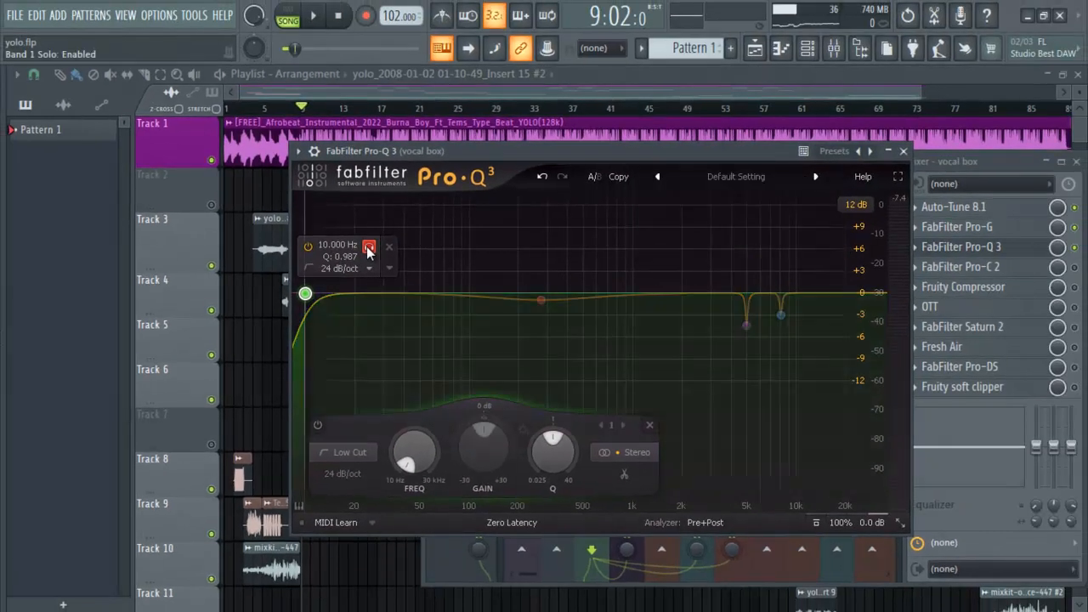
- Sweep the soloed low cut band upward while listening to the vocal, and leave it at about 150 Hz
key("space")
left_click_drag(368, 250, 548, 149)
key("space")
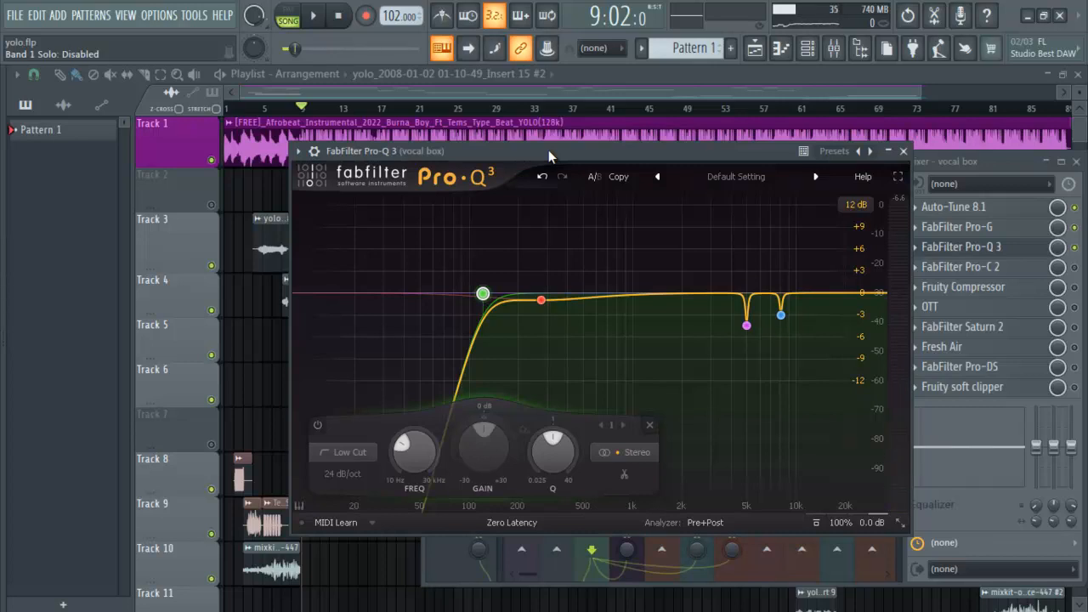
mouse_move(483, 293)
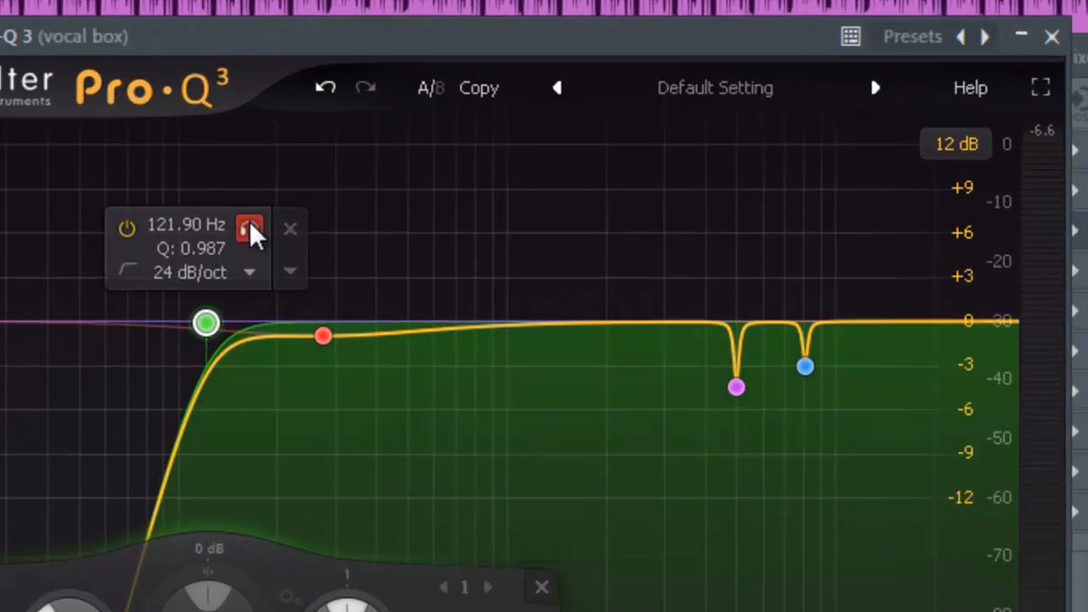
left_click(269, 230)
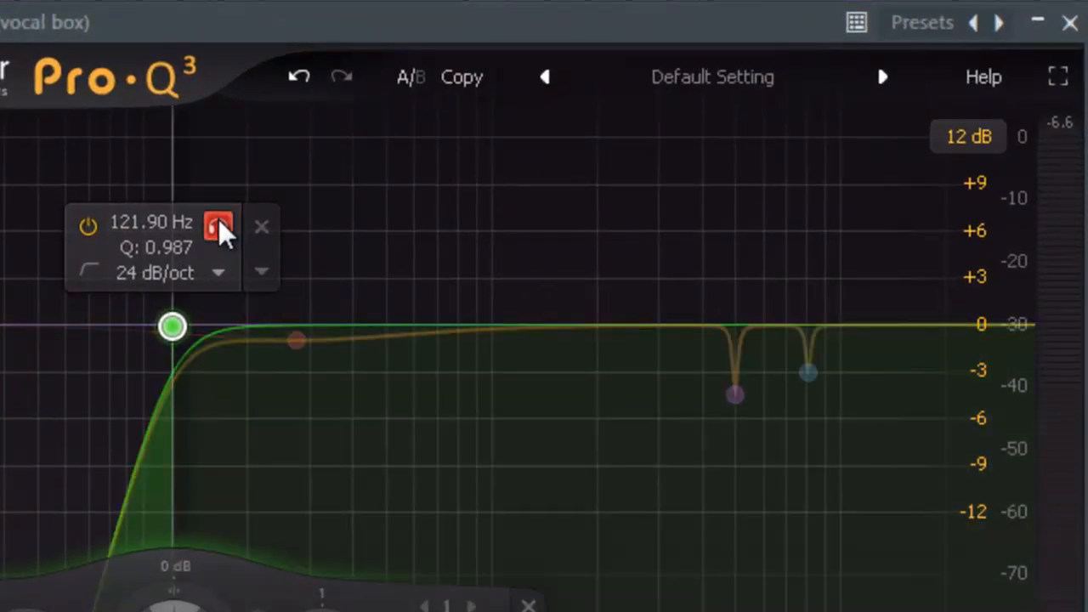
left_click_drag(218, 219, 260, 231)
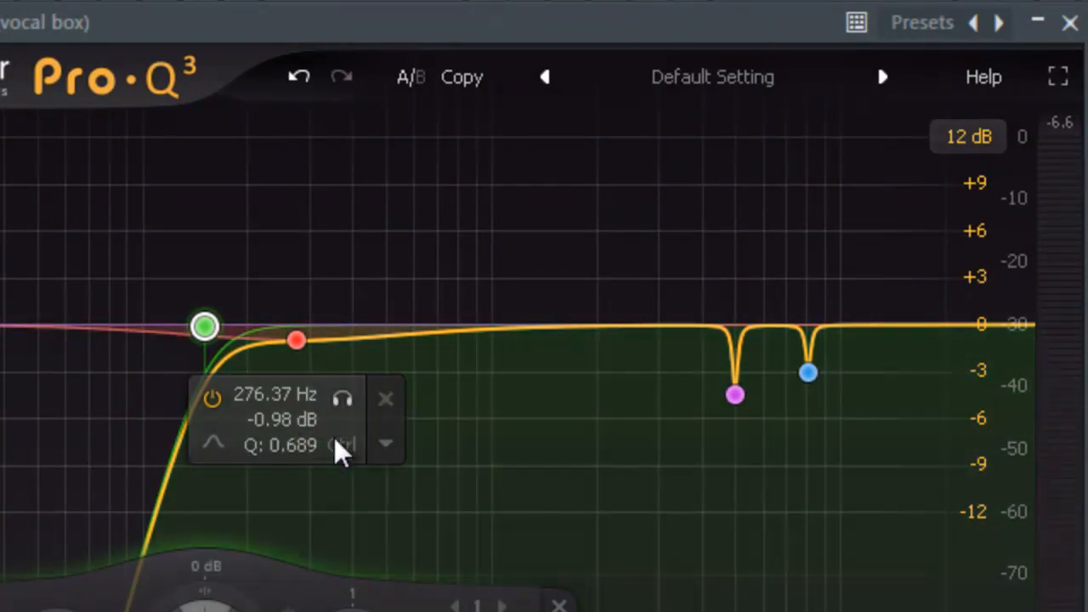
- Audition the 276.37 Hz bell band of the vocal equalizer in solo during playback
left_click(298, 341)
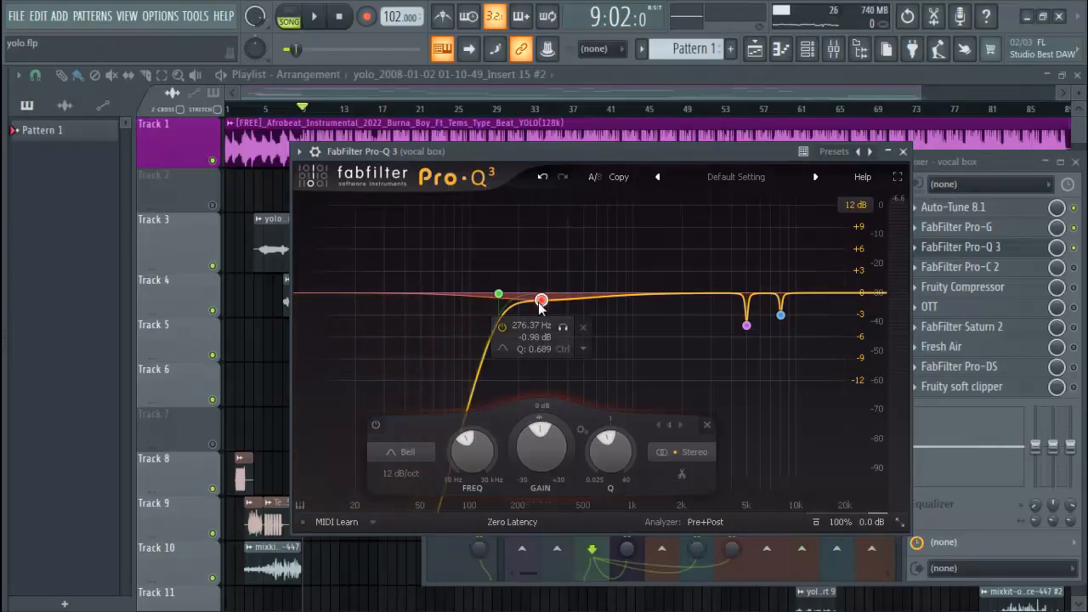
left_click(562, 329)
key("space")
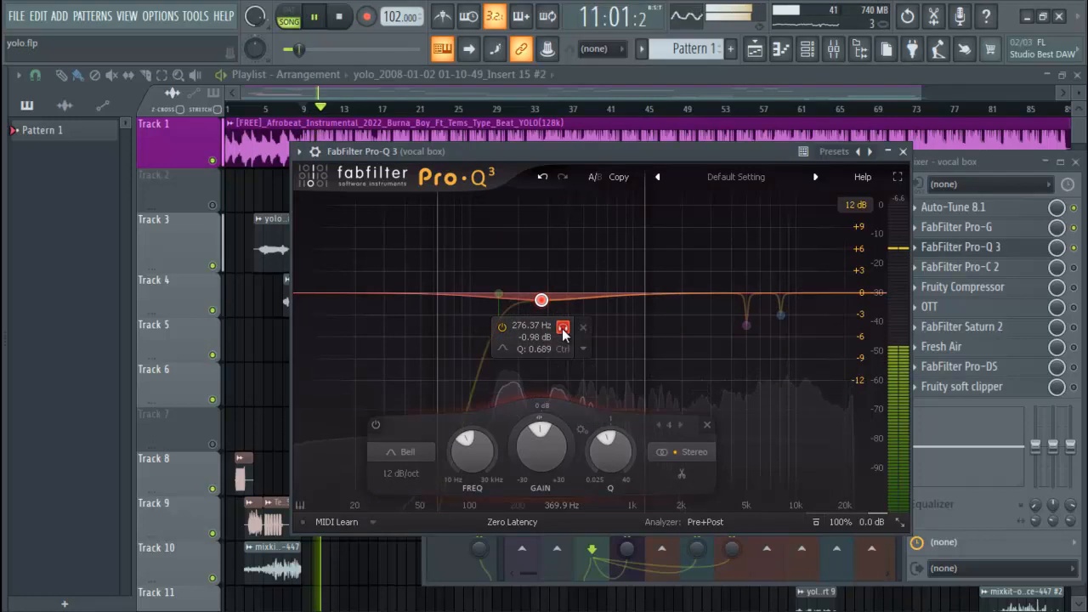
left_click(563, 329)
key("space")
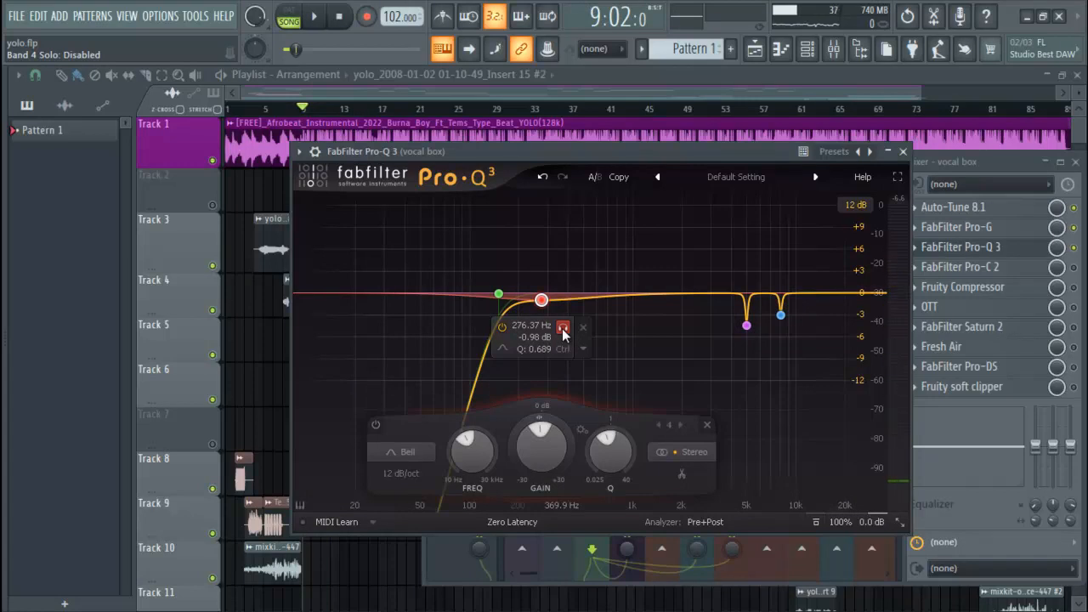
- Boost the 4988.1 Hz bell band to +7.20 dB for a soloed audition, and pull its gain back down to -4.69 dB
mouse_move(748, 331)
left_click(747, 327)
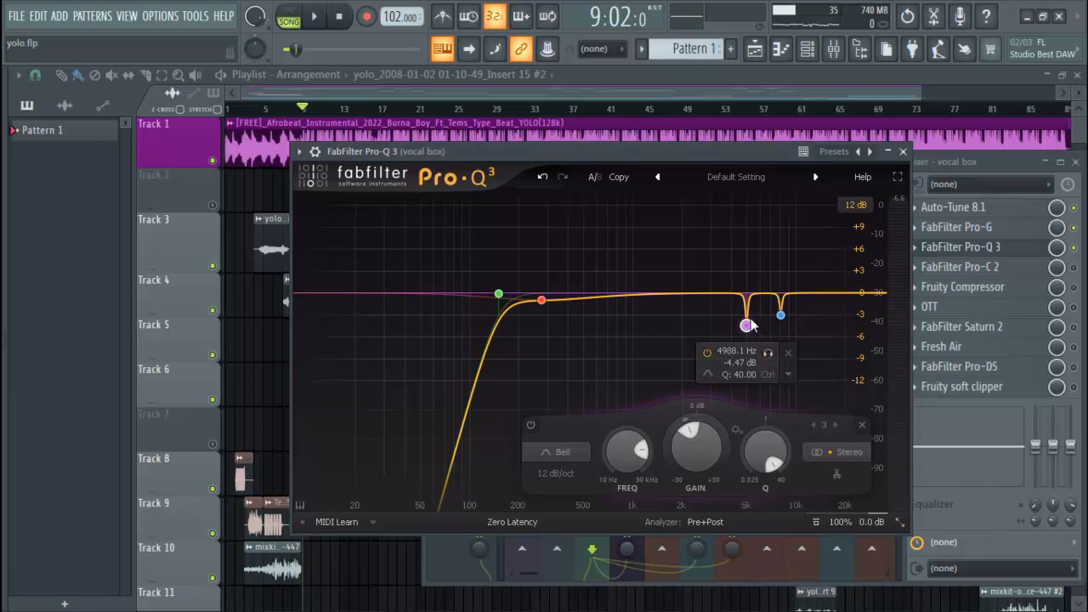
left_click_drag(747, 325, 747, 241)
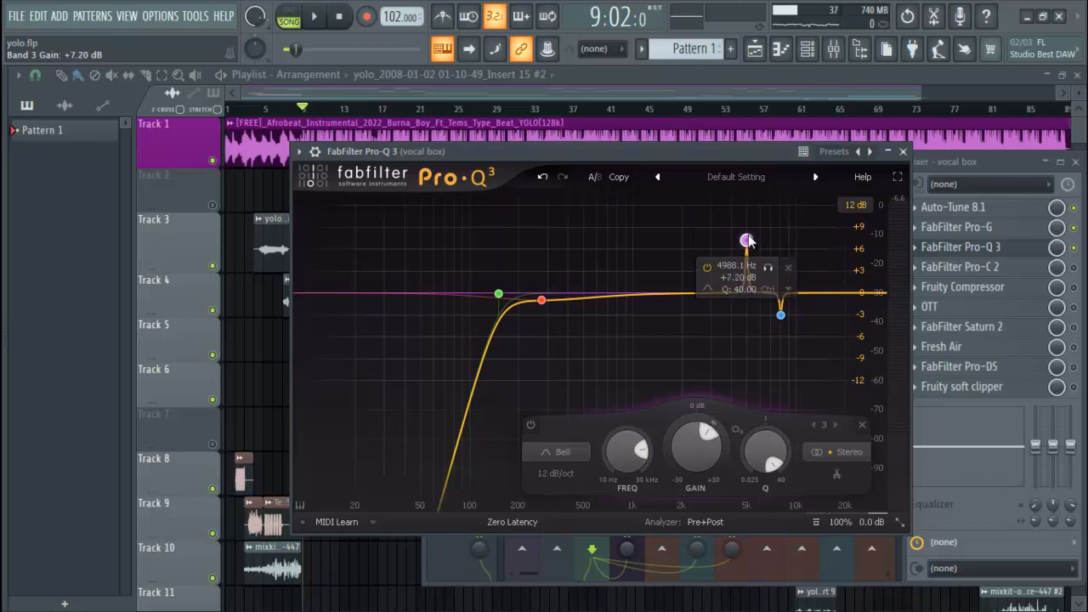
left_click(767, 270)
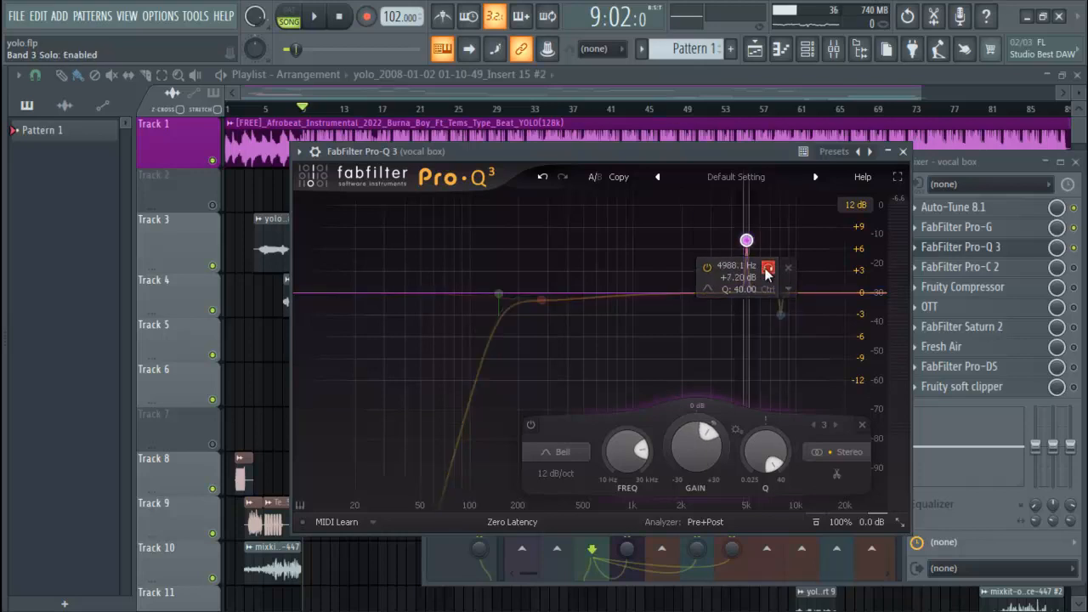
key("space")
left_click(768, 270)
left_click(768, 270)
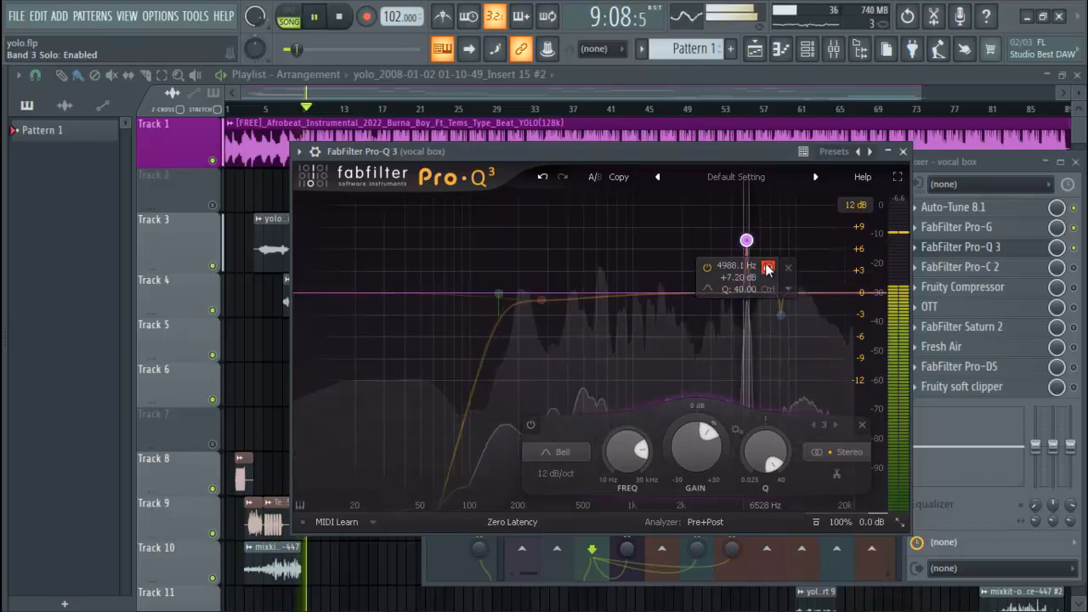
left_click_drag(767, 269, 767, 266)
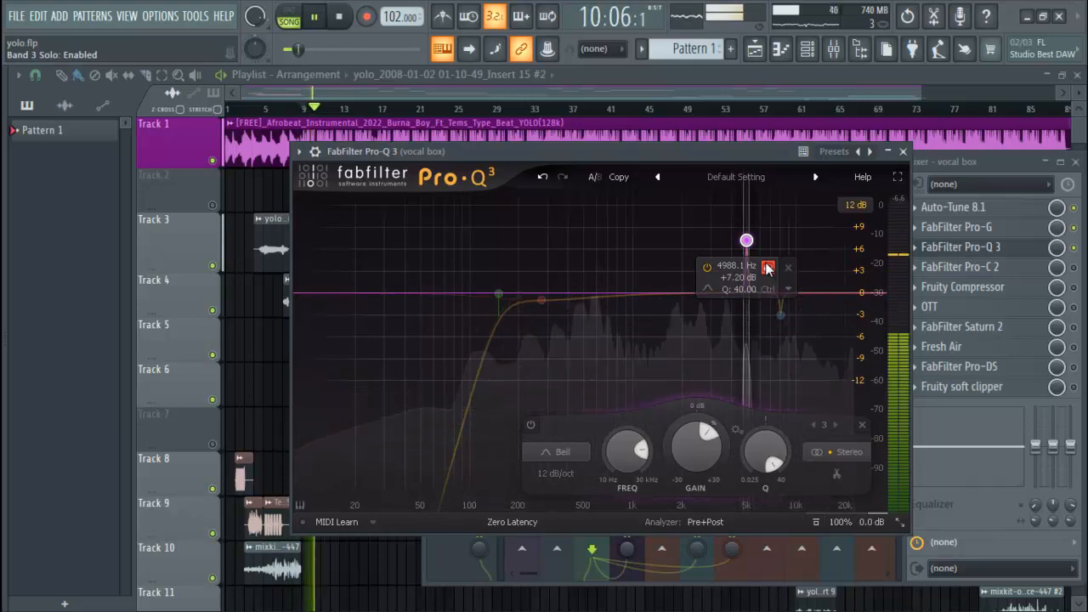
key("space")
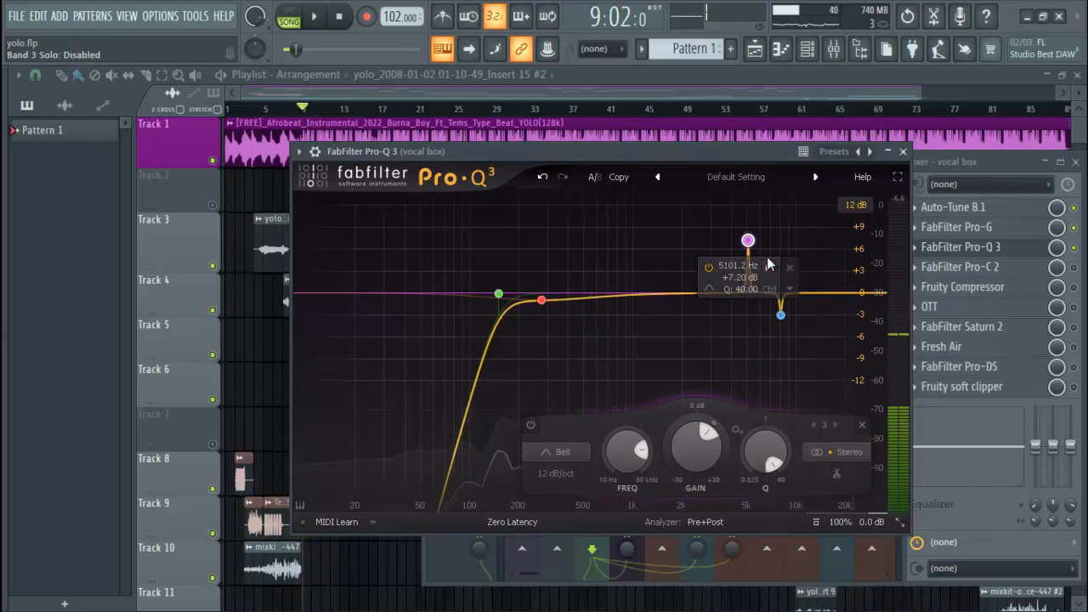
left_click_drag(748, 241, 749, 327)
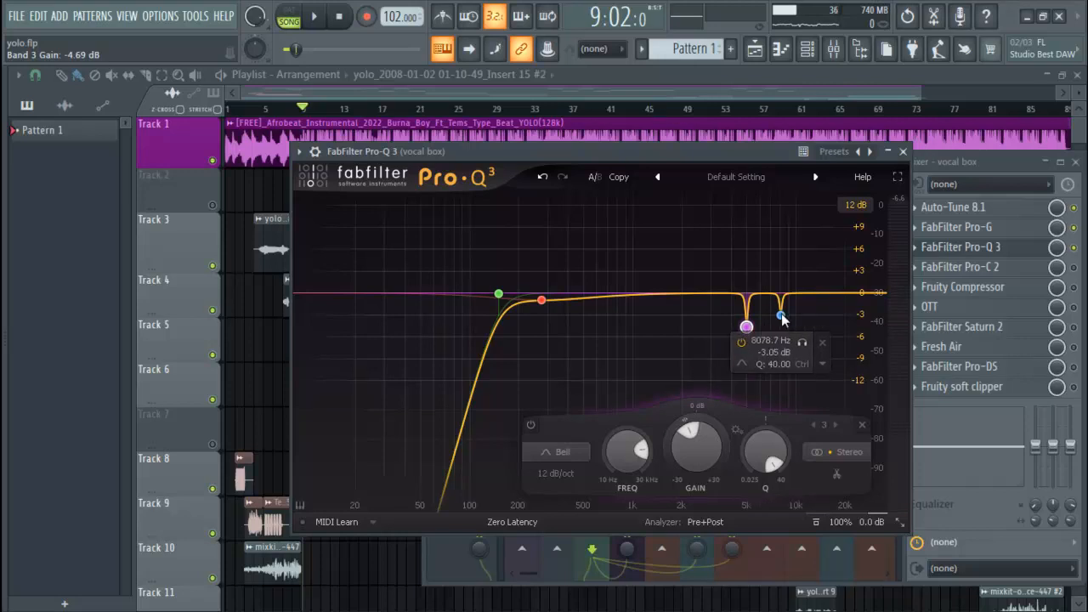
- Audition the 8078.7 Hz bell band in solo during playback, turn its solo off, and close the equalizer
left_click(781, 317)
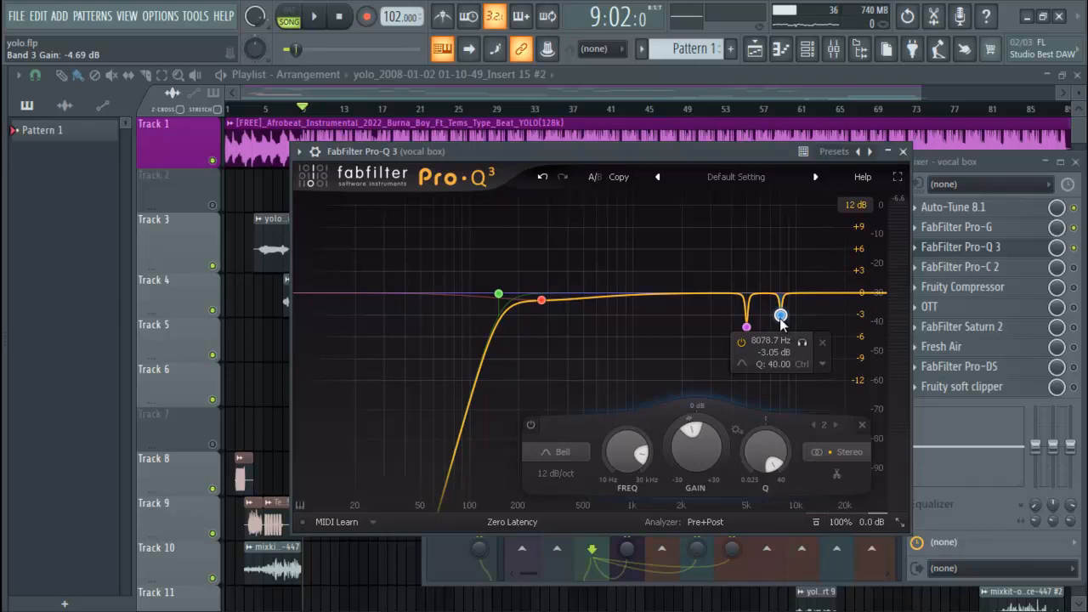
left_click(800, 342)
key("space")
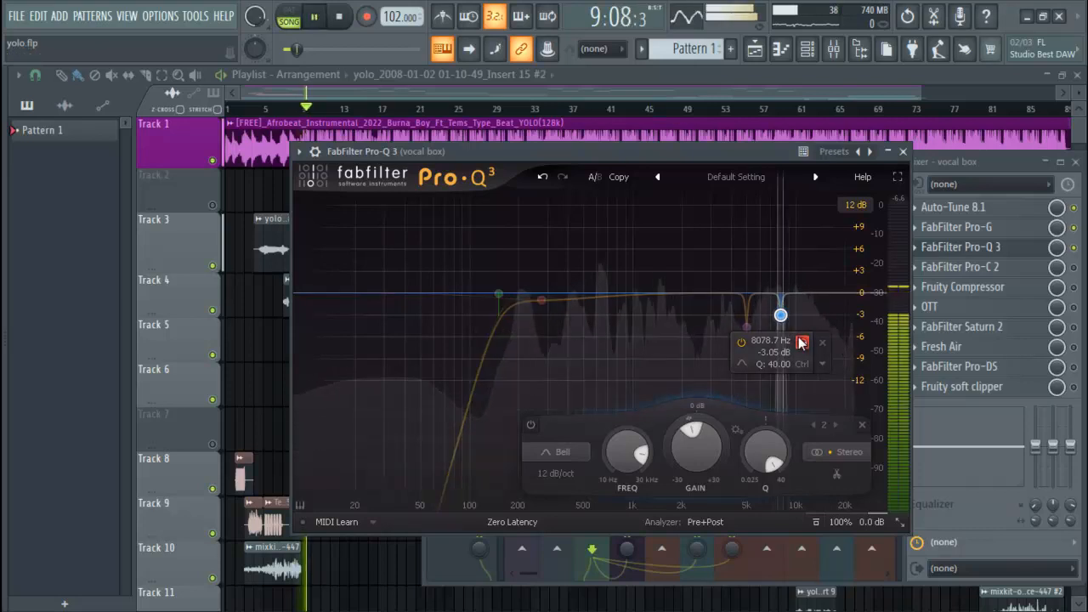
key("space")
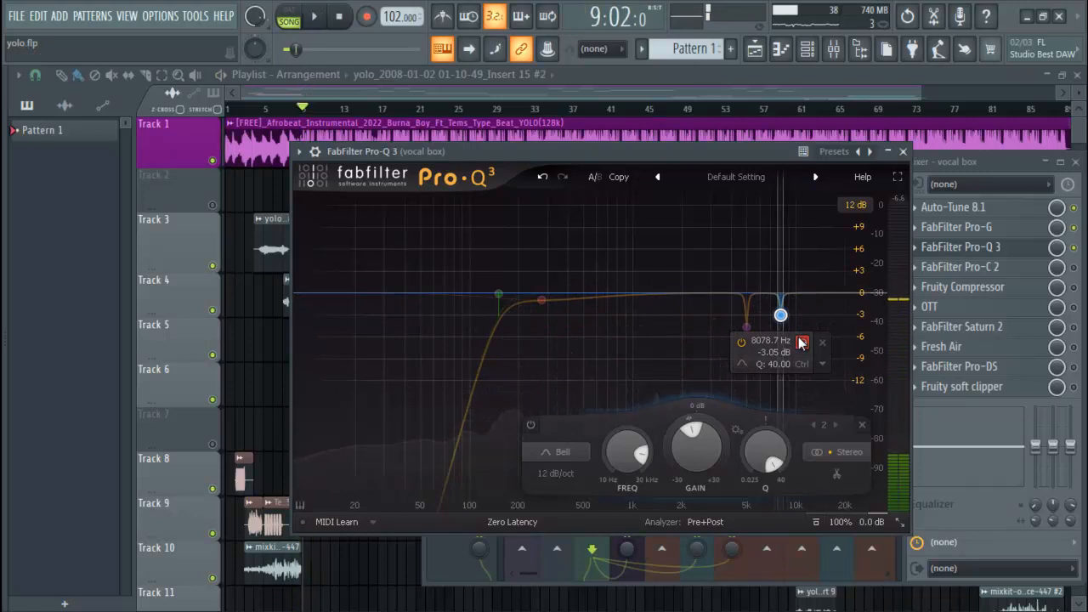
left_click(800, 341)
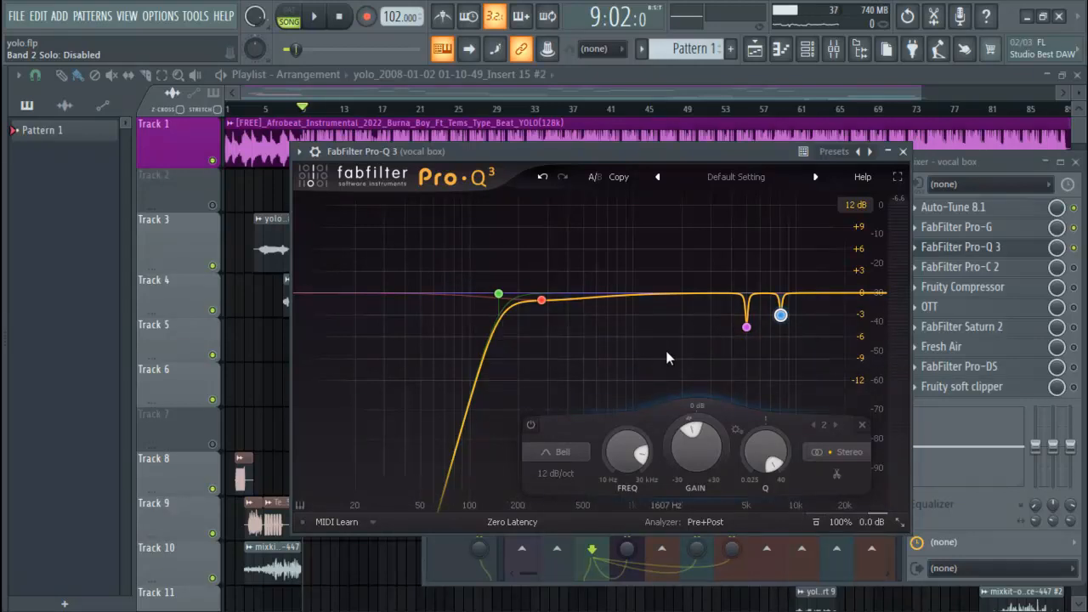
key("Escape")
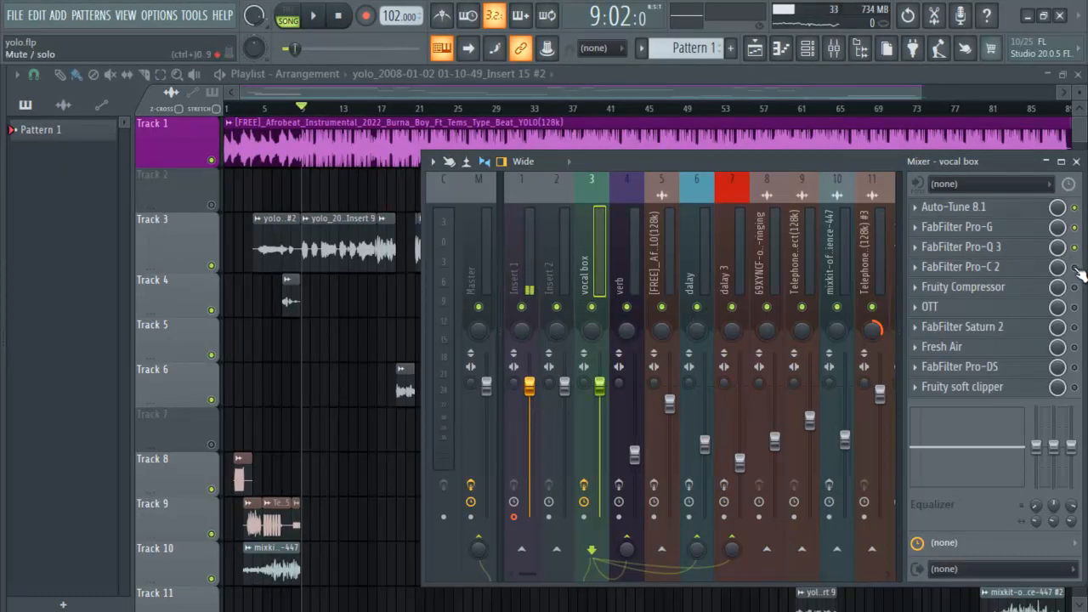
- Enable and open FabFilter Pro-C 2 on the vocal box track, and audition the compressed vocal
left_click(939, 271)
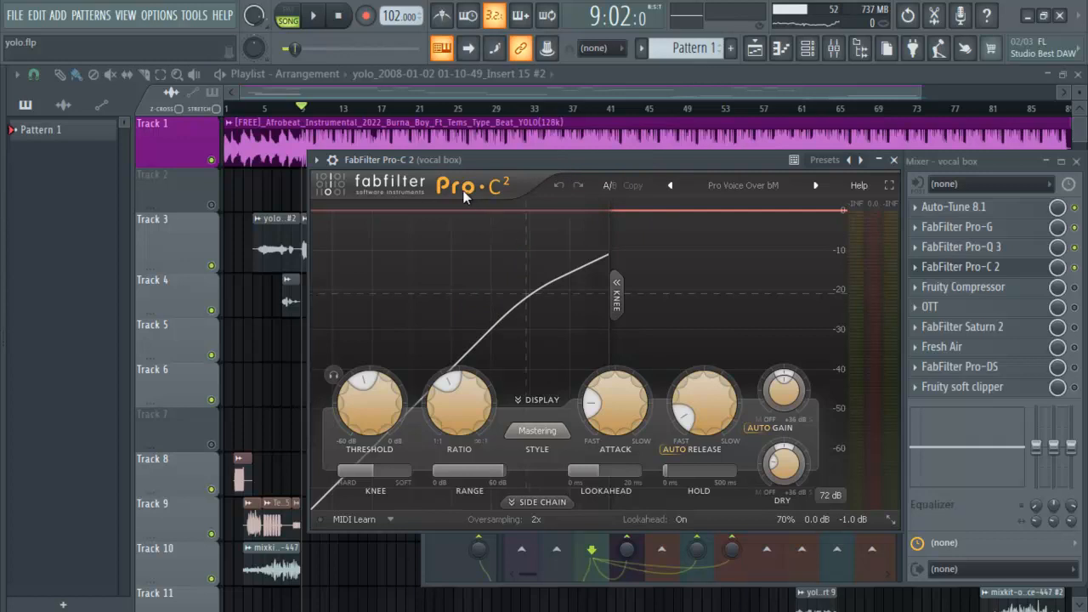
mouse_move(396, 405)
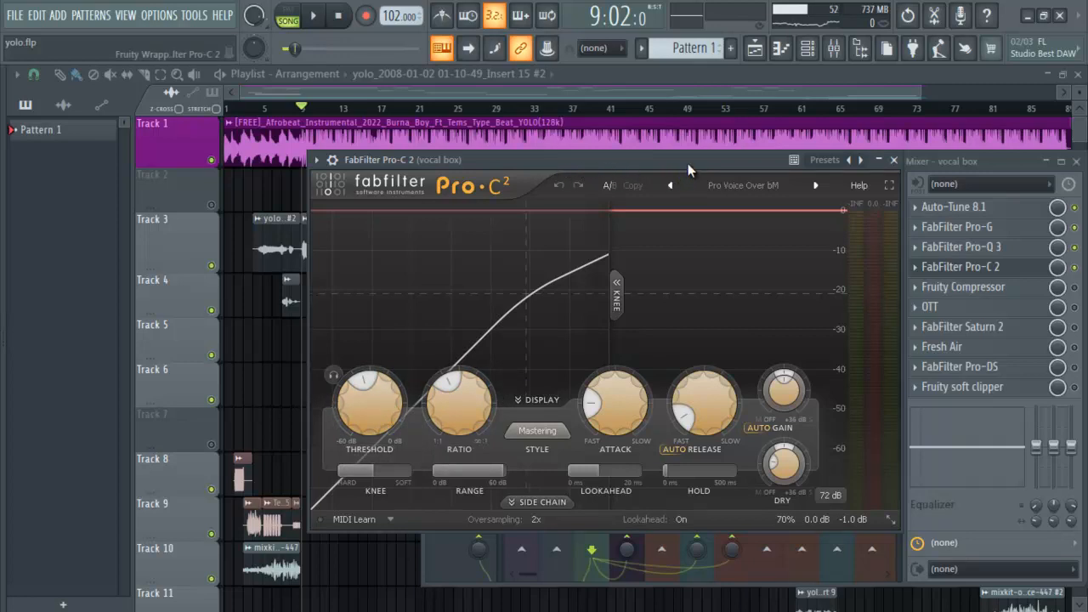
key("space")
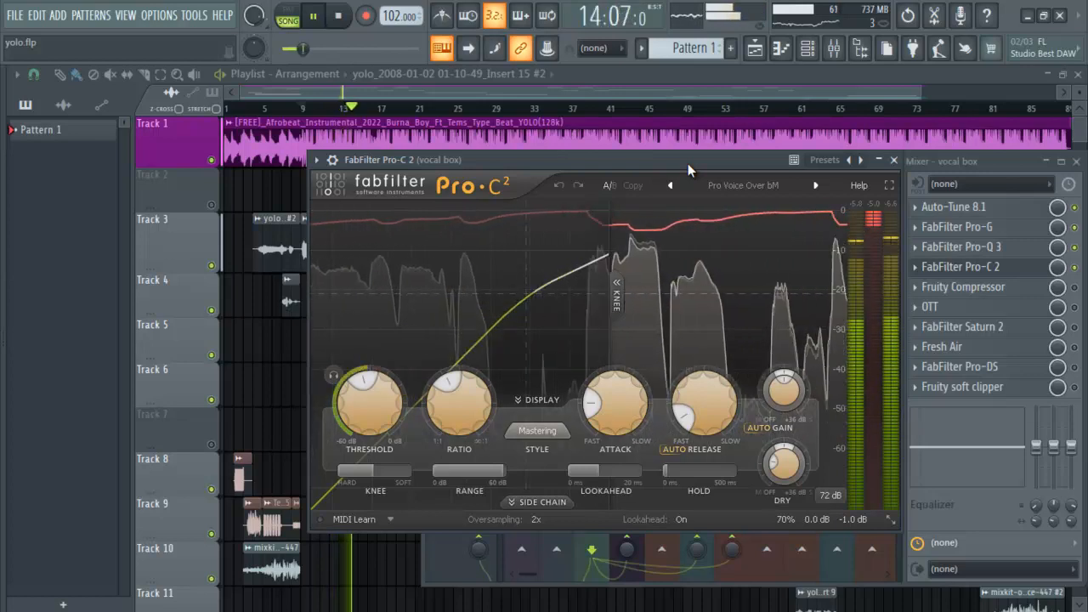
key("space")
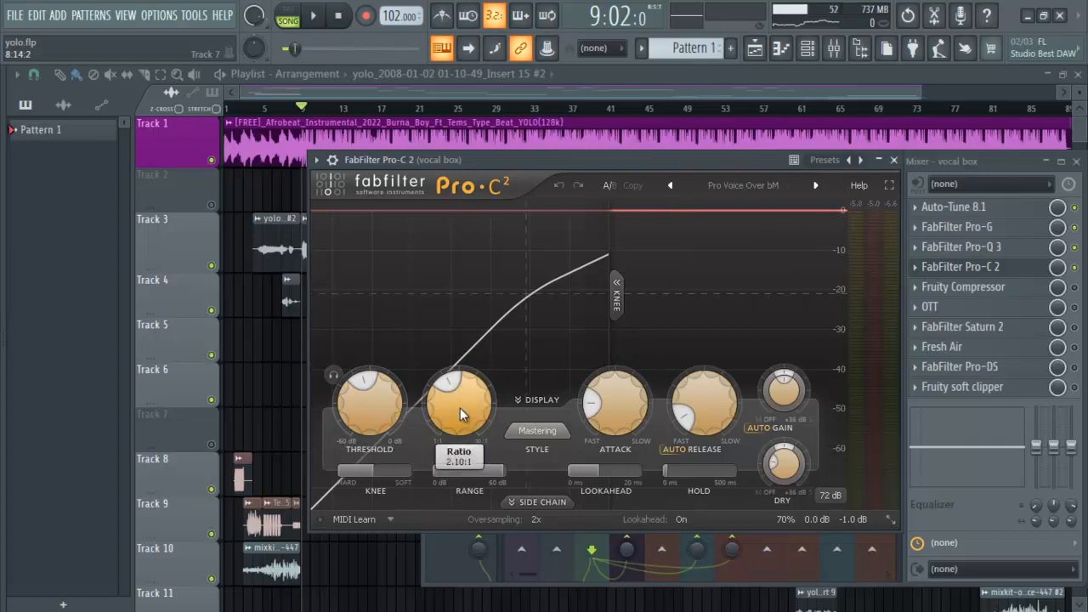
- Examine the ratio, attack and release controls of Pro-C 2 and its side chain section
mouse_move(460, 411)
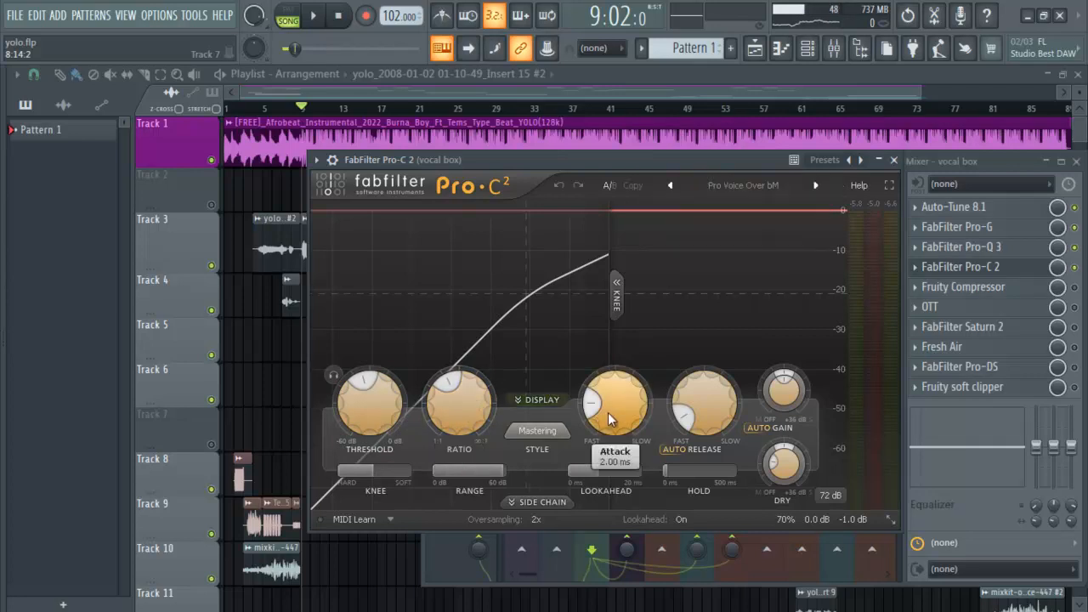
mouse_move(614, 412)
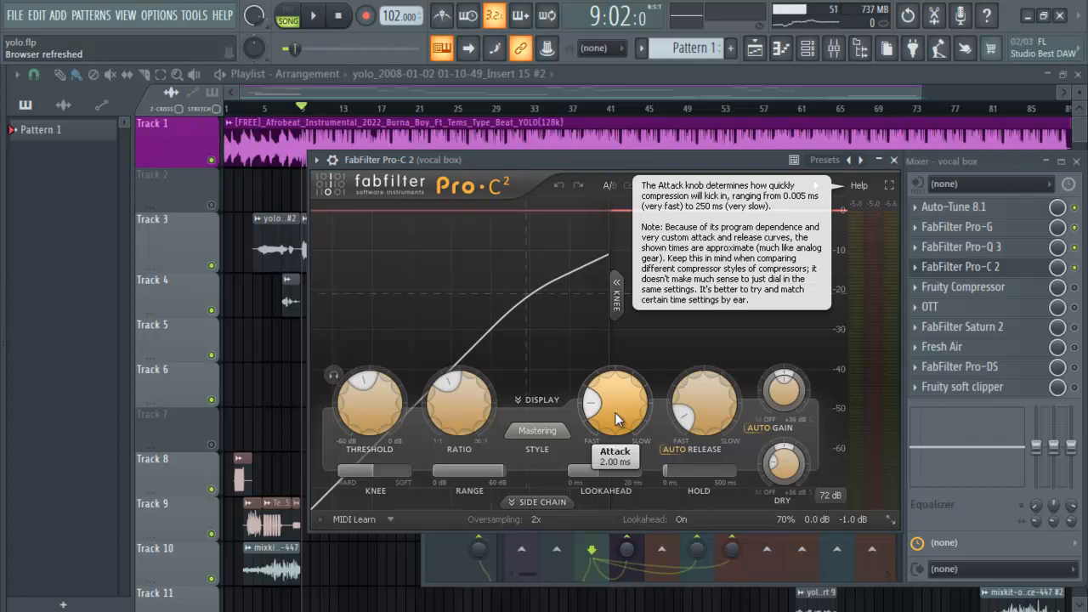
mouse_move(693, 417)
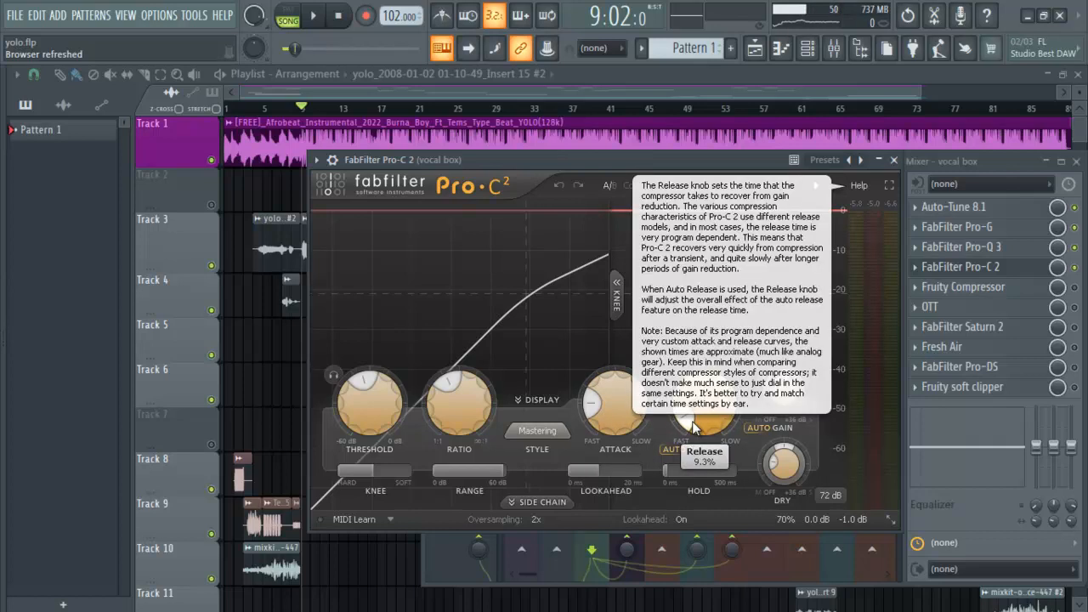
left_click(530, 501)
left_click_drag(669, 160, 665, 92)
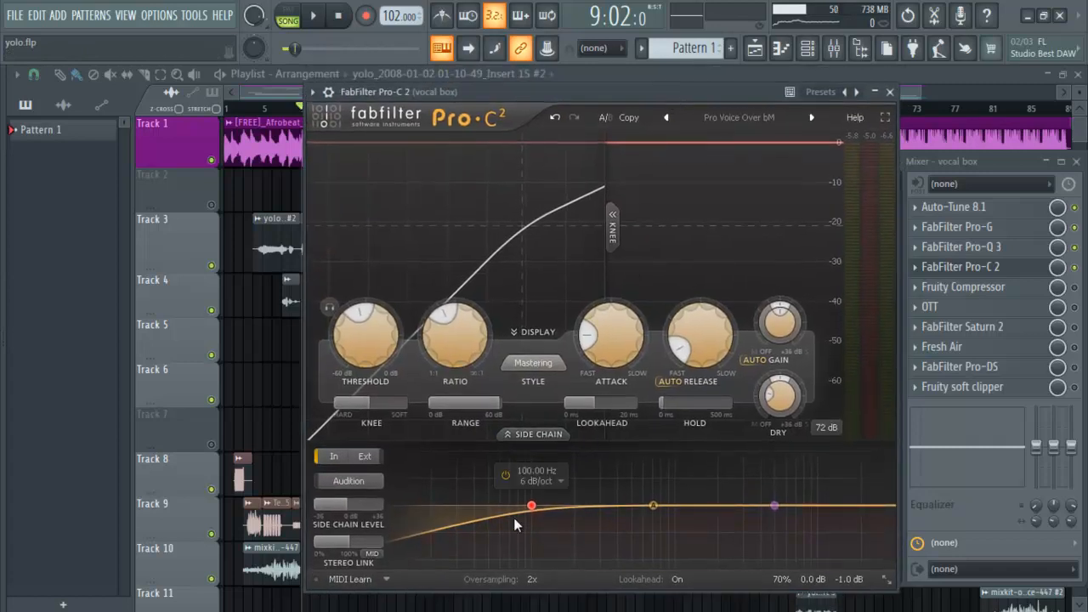
mouse_move(513, 513)
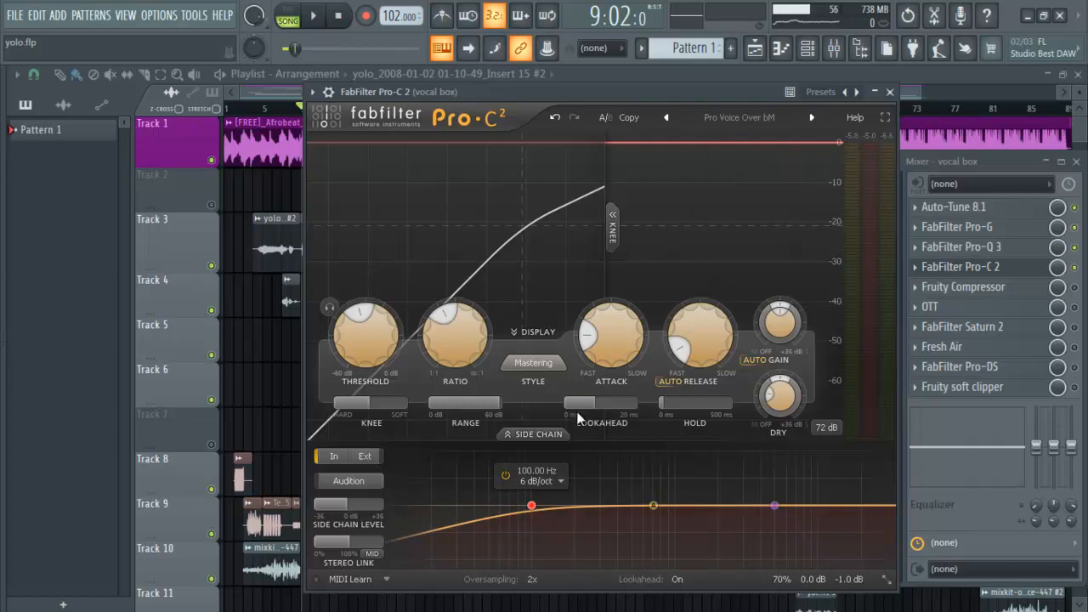
left_click(531, 434)
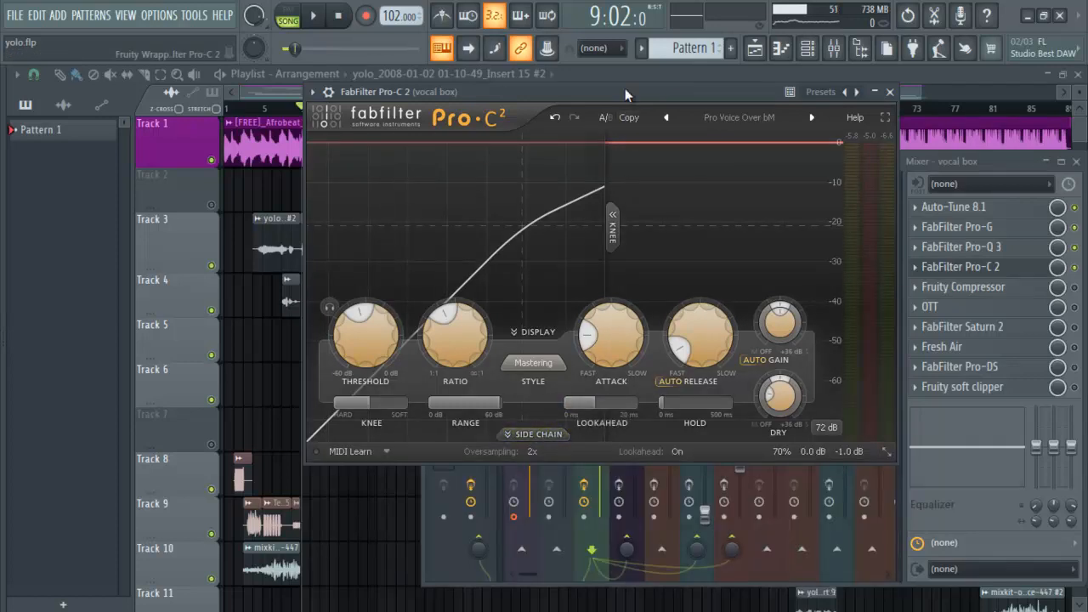
left_click_drag(625, 95, 627, 165)
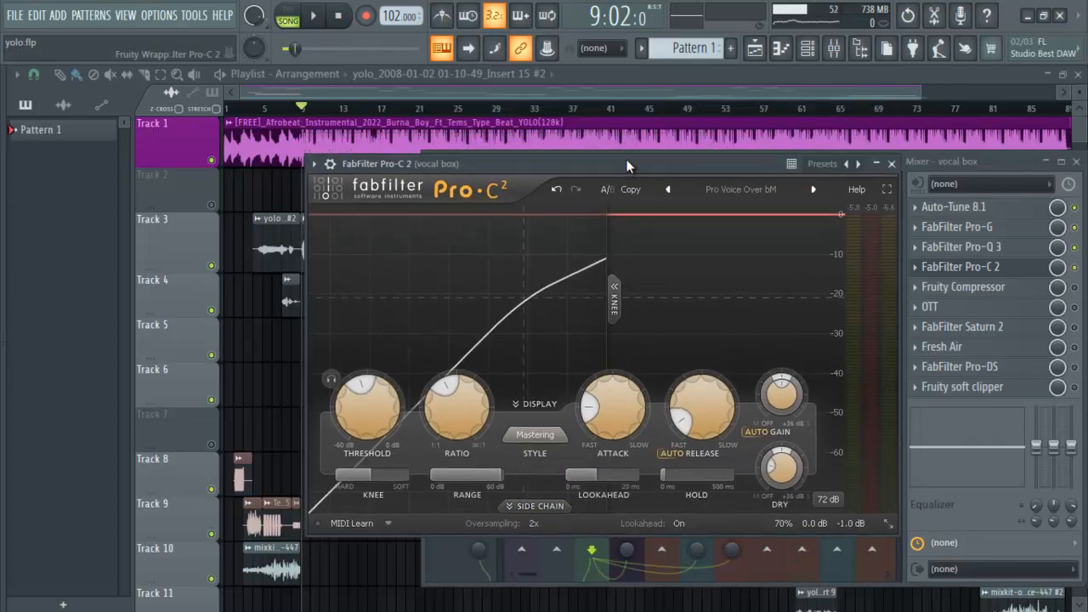
- Play the vocal through Pro-C 2 once more and close the compressor
key("space")
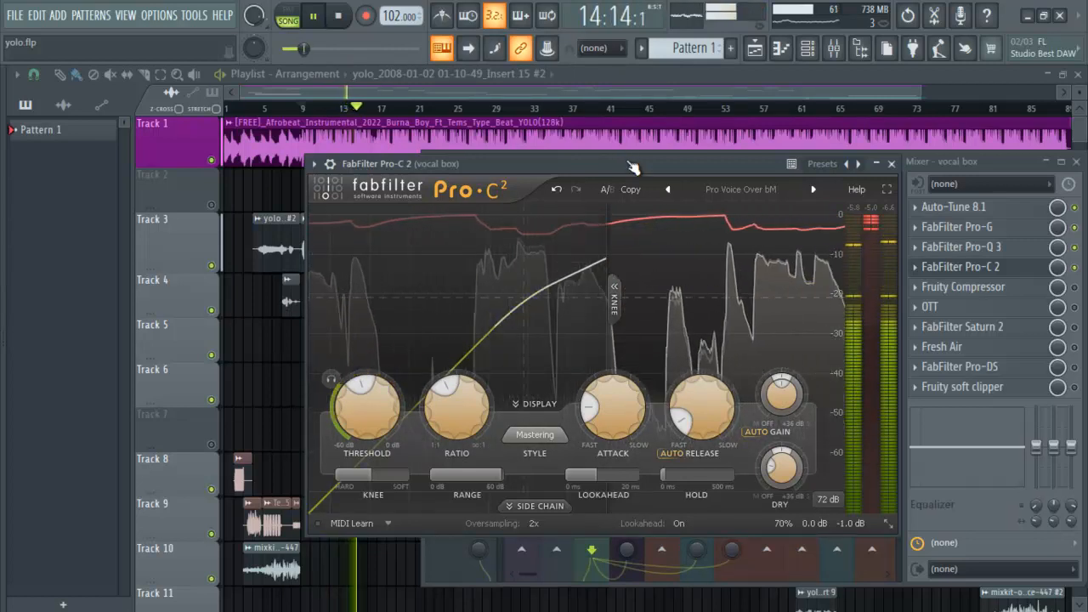
key("space")
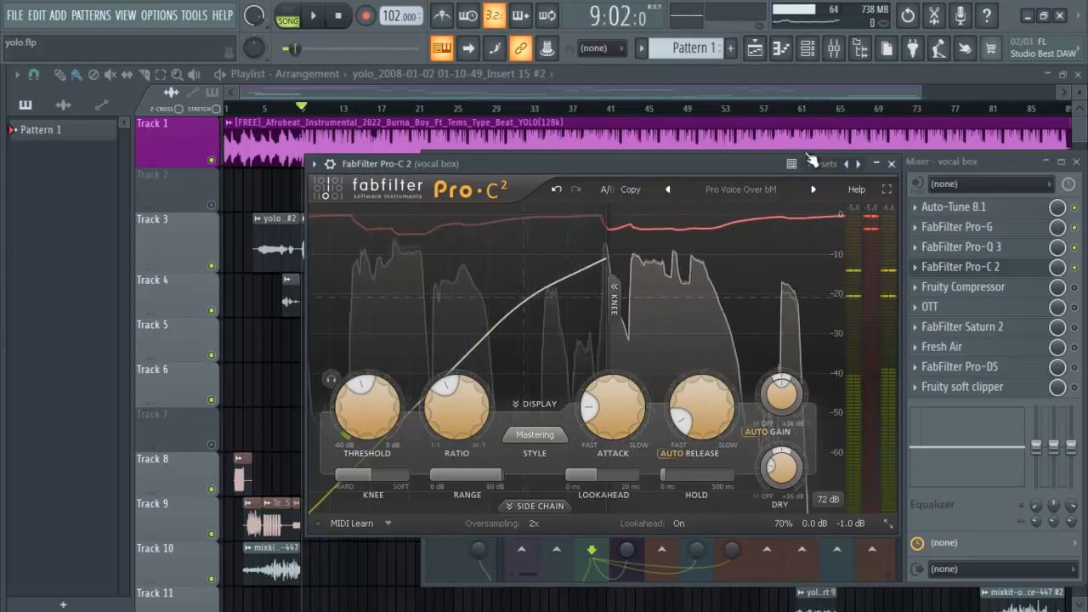
left_click(891, 164)
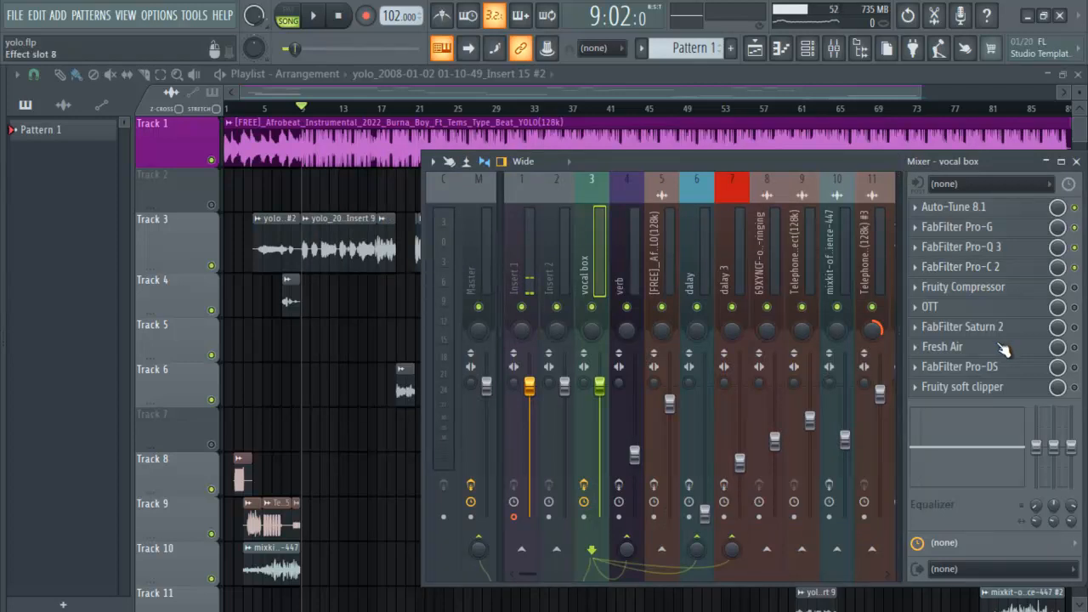
- Enable and open Fruity Compressor on the vocal box track, audition the vocal through it, and close it
left_click(1022, 289)
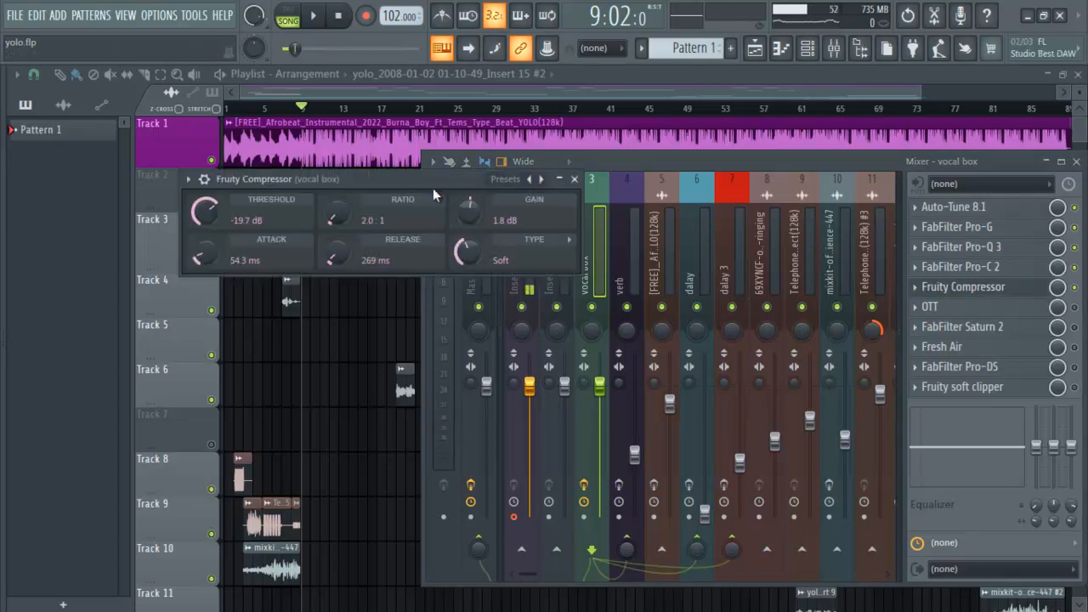
left_click_drag(441, 178, 684, 291)
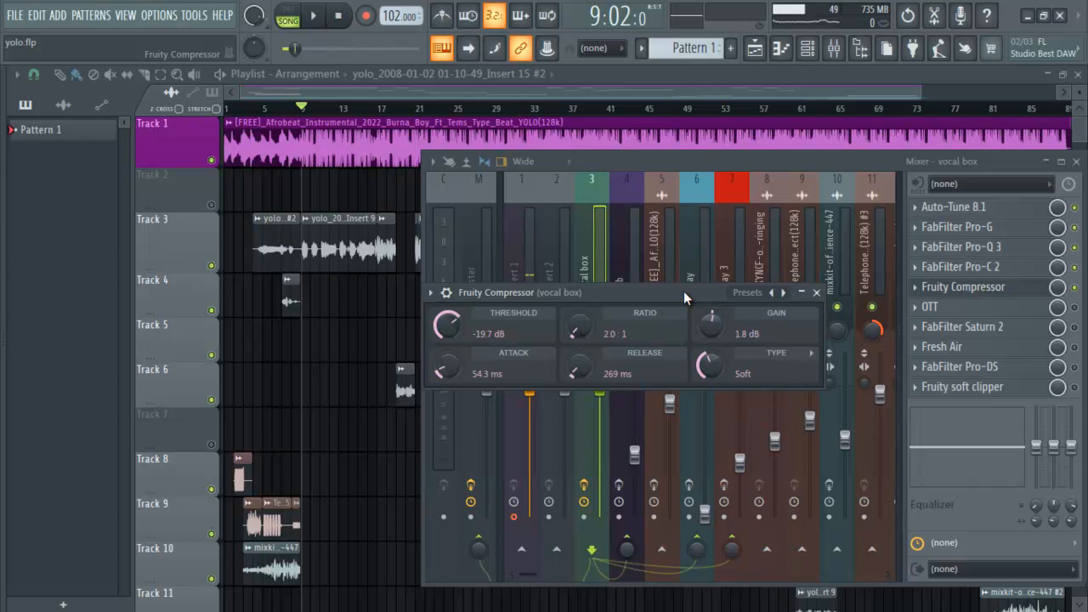
left_click_drag(684, 291, 680, 288)
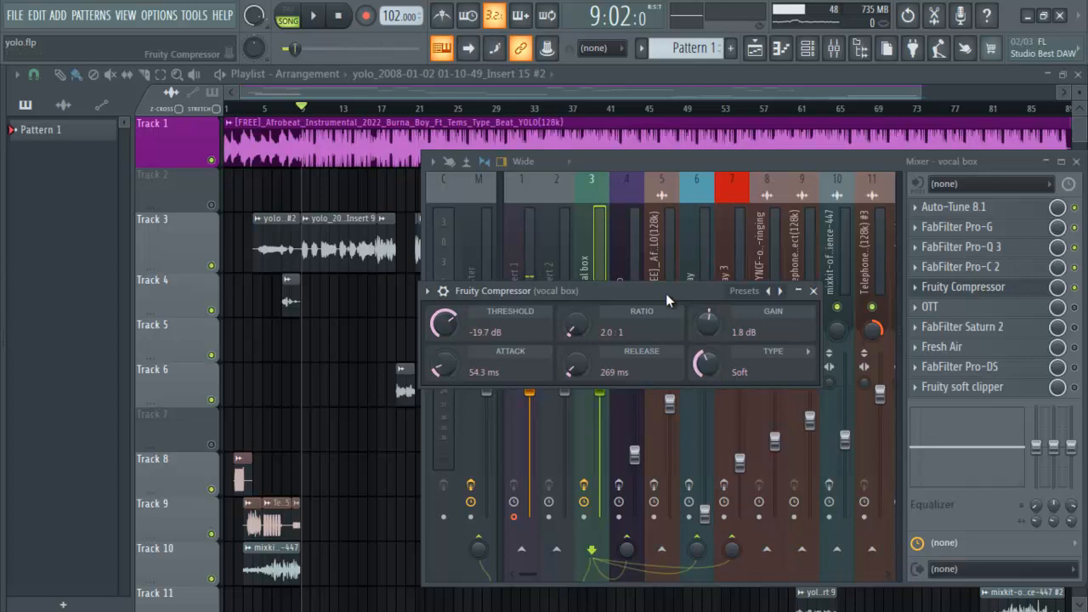
key("space")
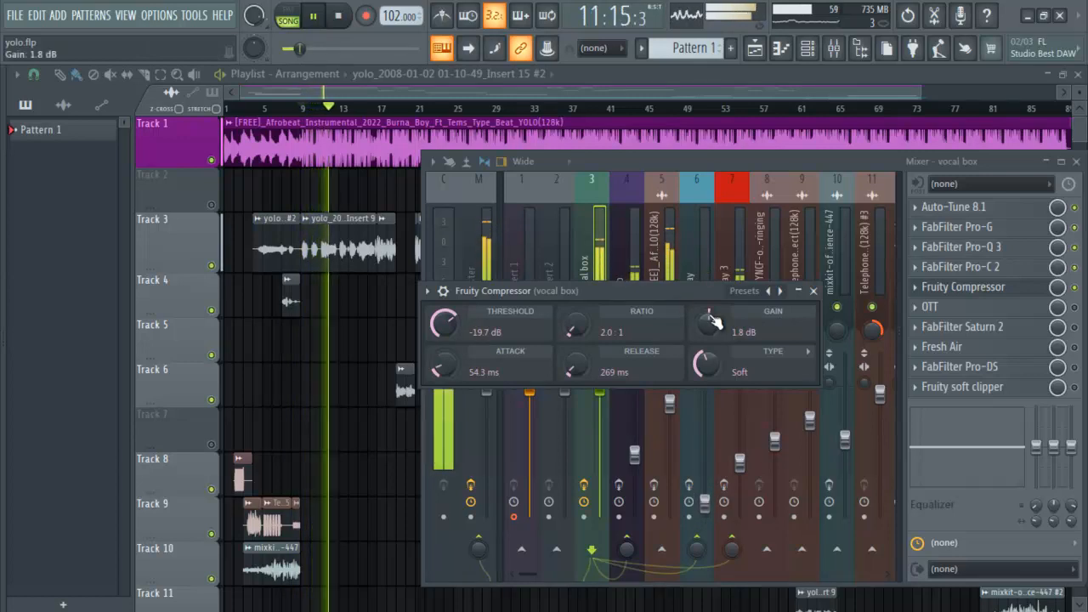
key("space")
left_click(813, 292)
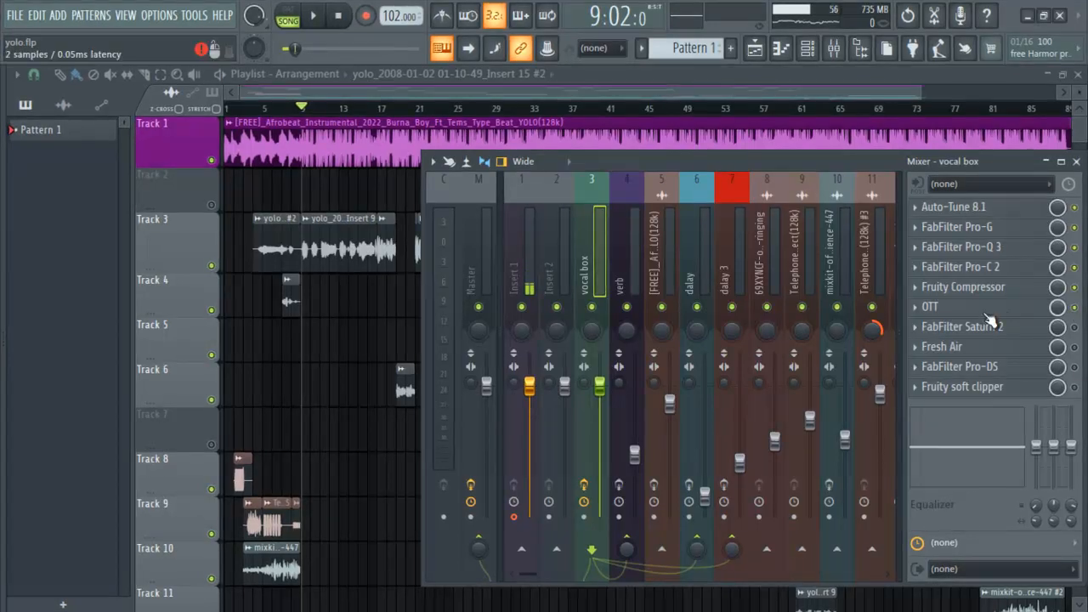
- Enable and open OTT on the vocal box track, and audition the vocal through its multiband compression
left_click(959, 307)
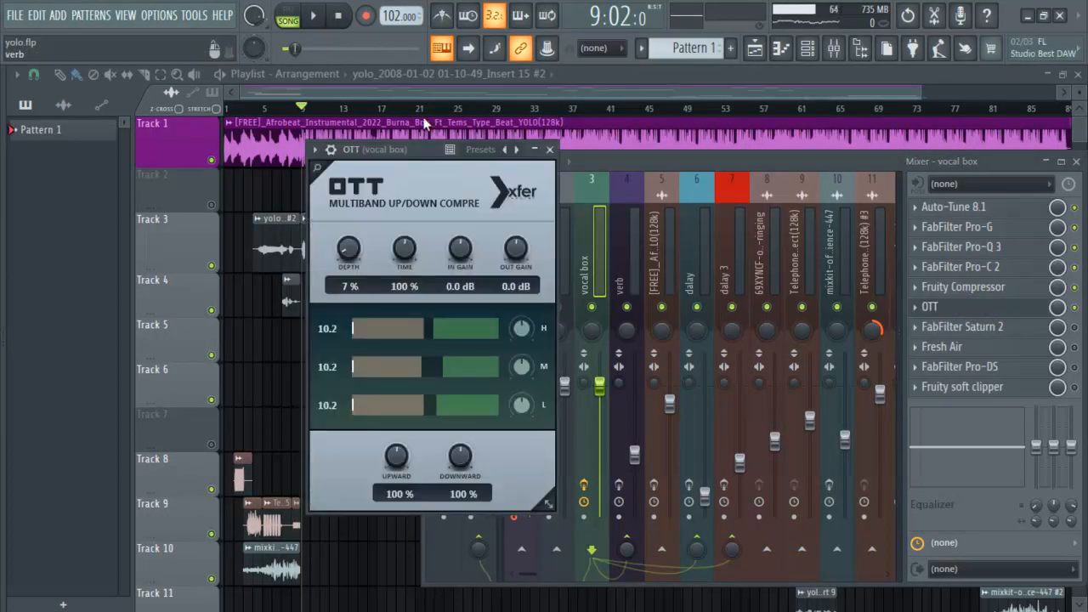
left_click_drag(424, 156, 566, 179)
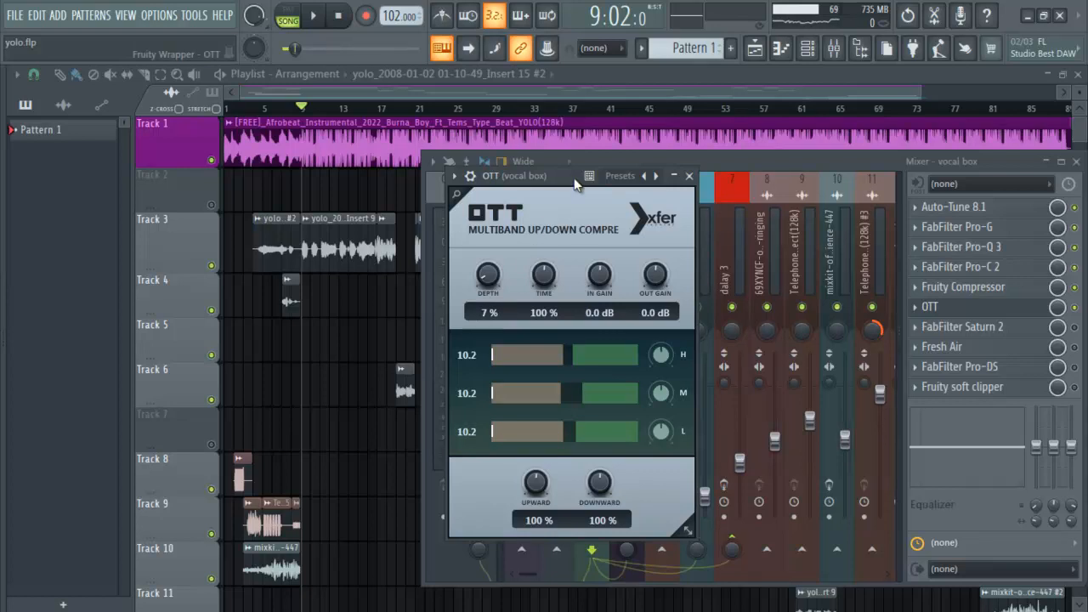
key("space")
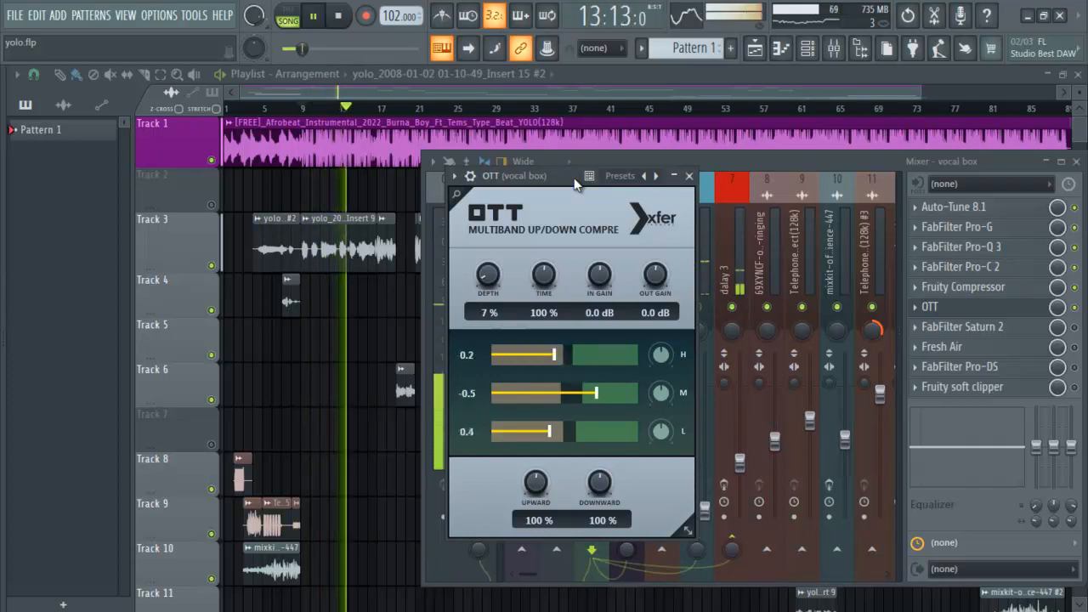
key("space")
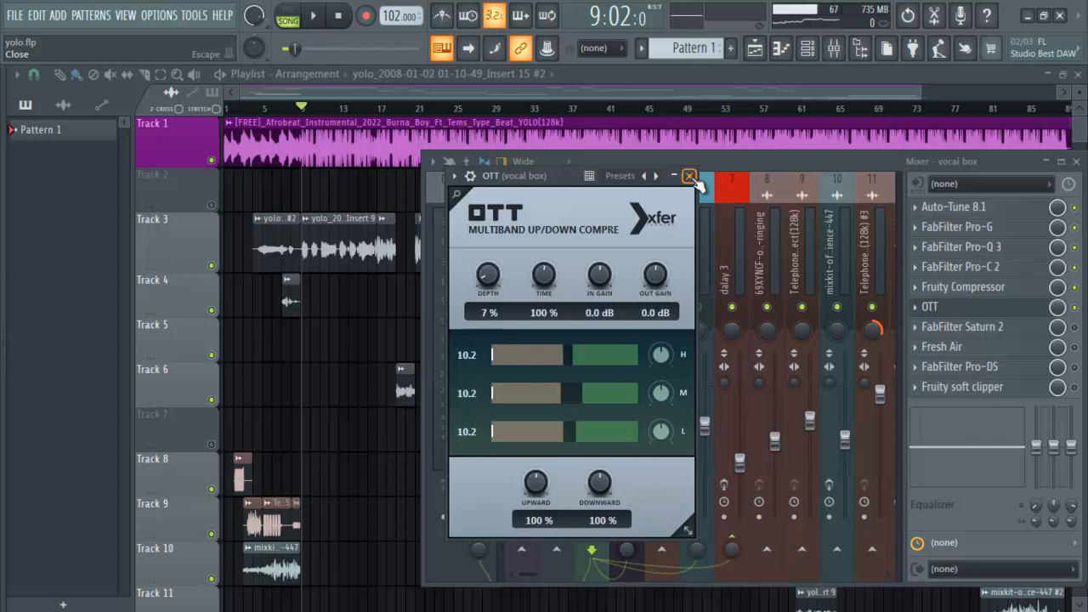
- Close OTT, open FabFilter Saturn 2 on the vocal box track, and set band 1 to Warm Tube with about 40% drive
left_click(694, 179)
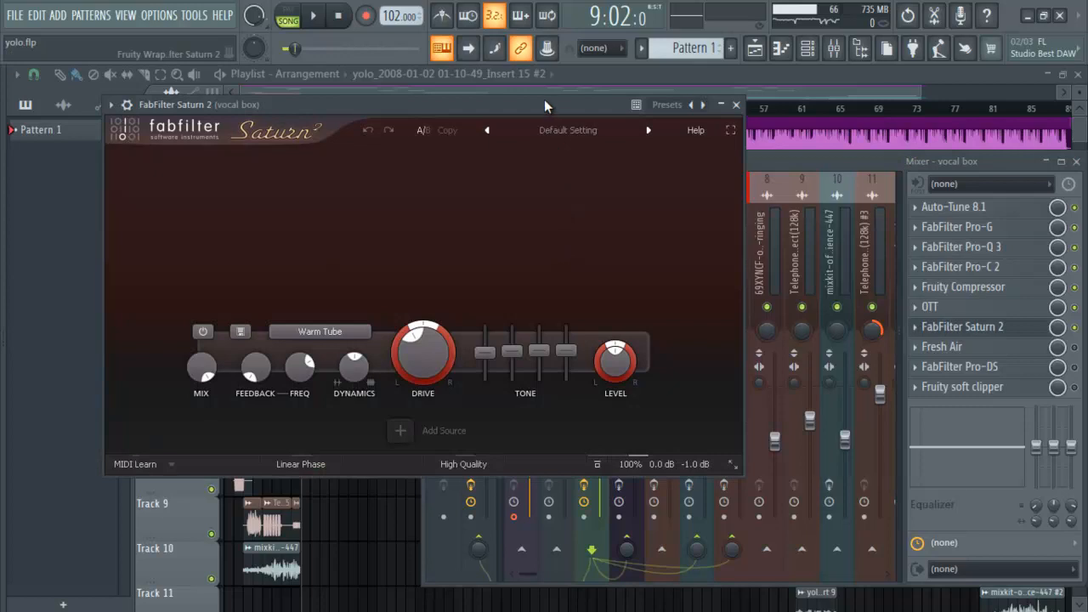
left_click_drag(547, 106, 709, 173)
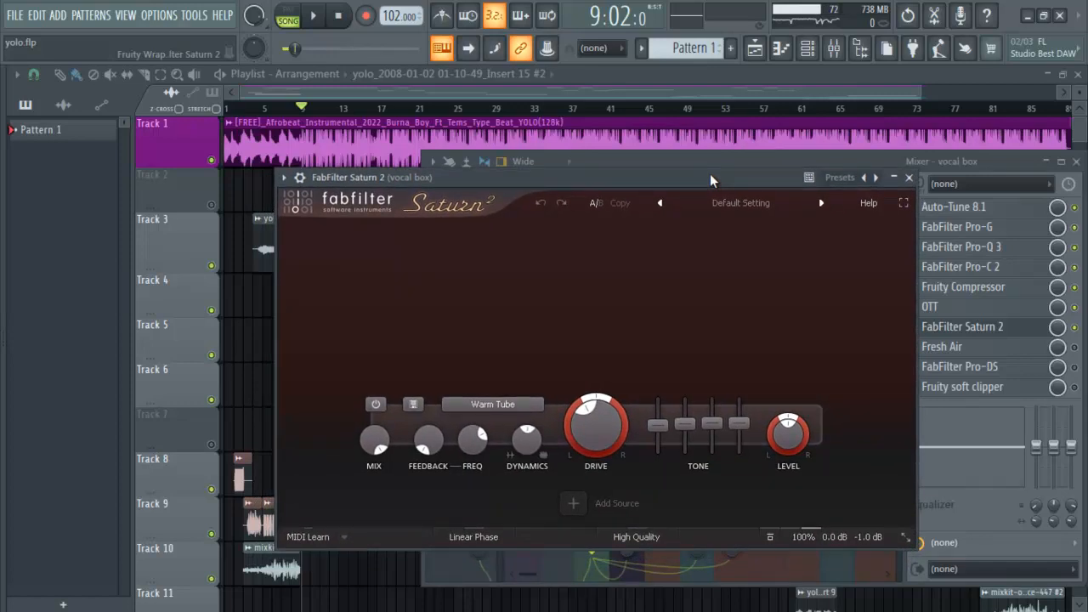
left_click(516, 403)
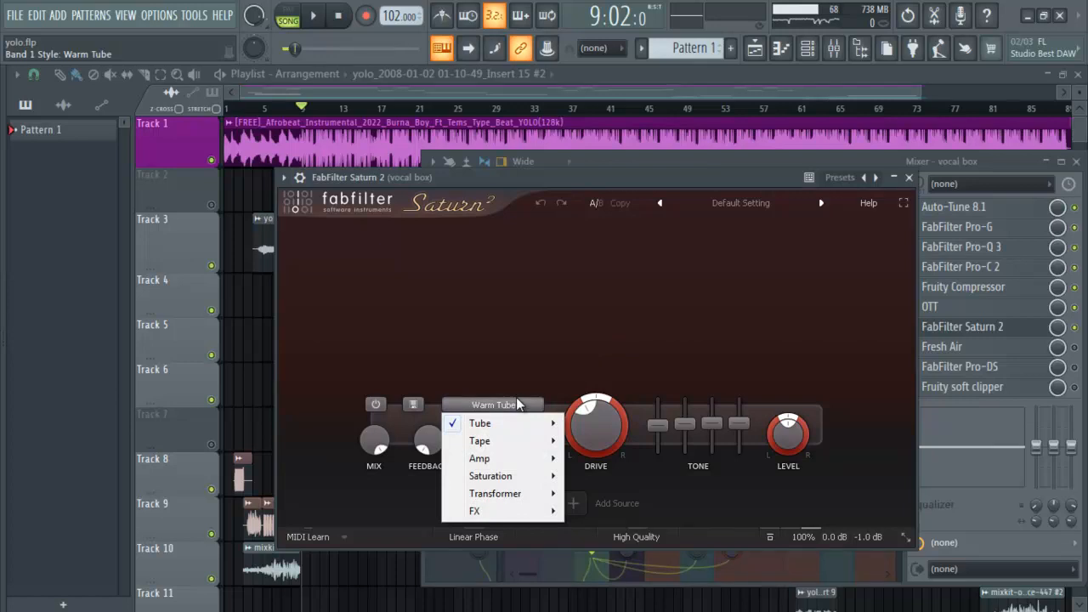
mouse_move(518, 422)
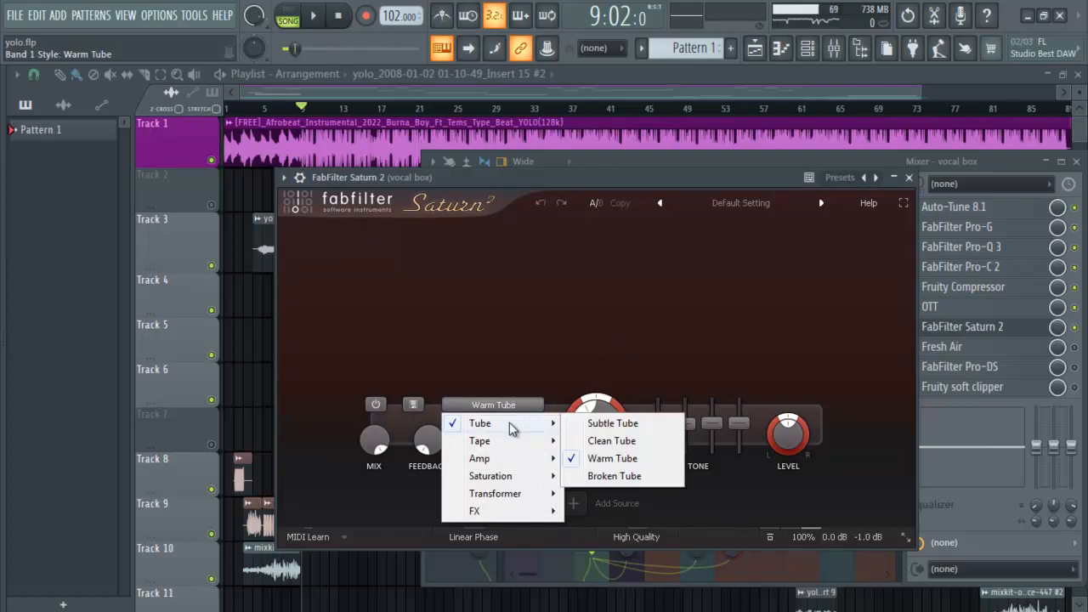
left_click(615, 460)
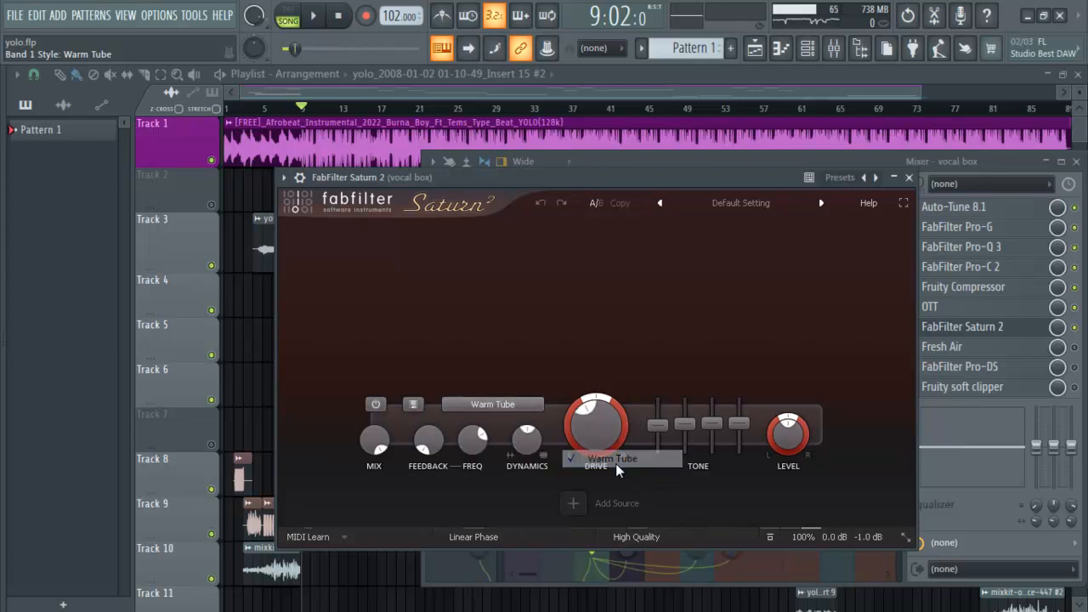
left_click_drag(582, 434, 581, 434)
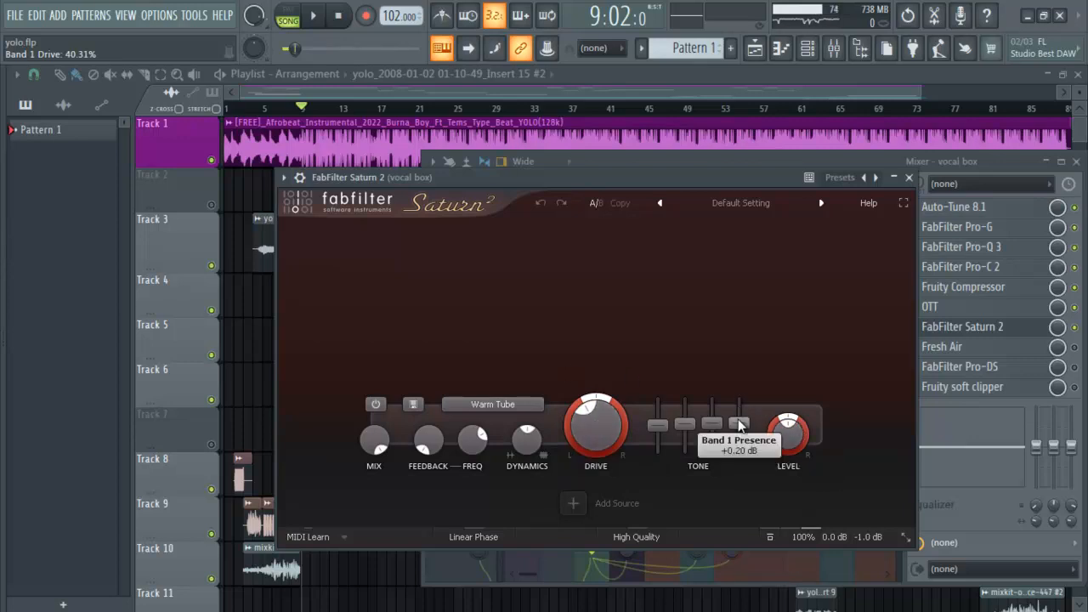
- Check the Presence tone slider of Saturn 2 and audition the vocal through the saturation
mouse_move(740, 425)
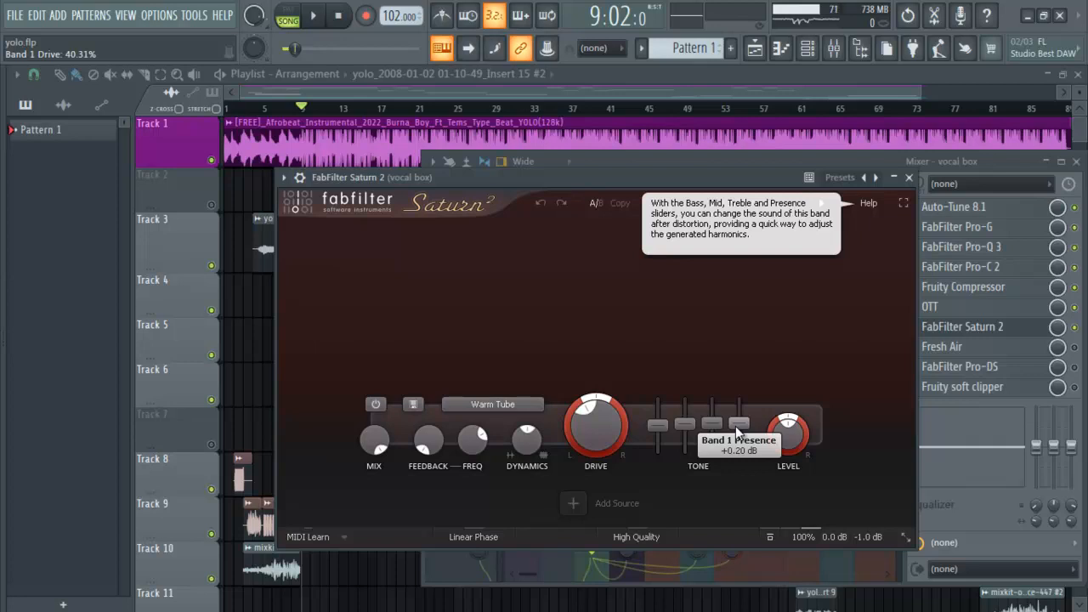
key("space")
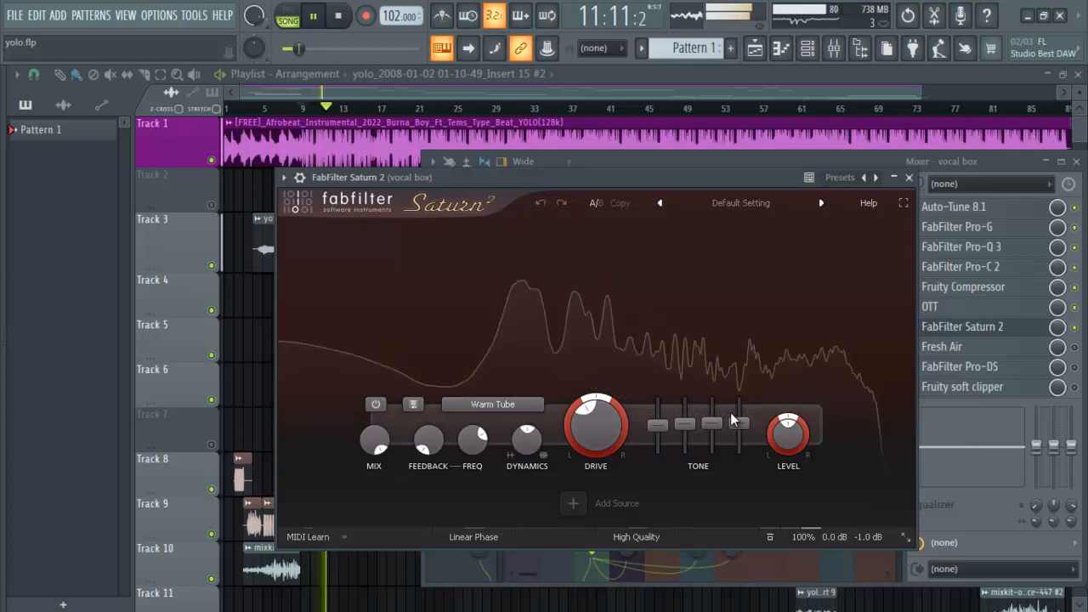
key("space")
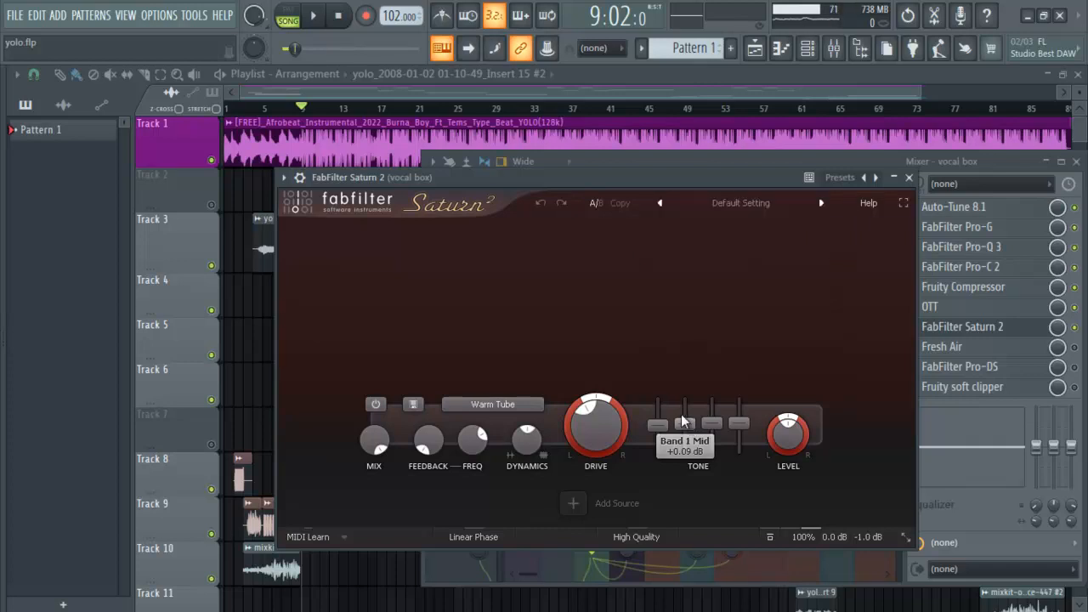
- Review Saturn 2's tone sliders, drive and tube styles with Warm Tube selected, and finish with the saturation plug-in
mouse_move(664, 427)
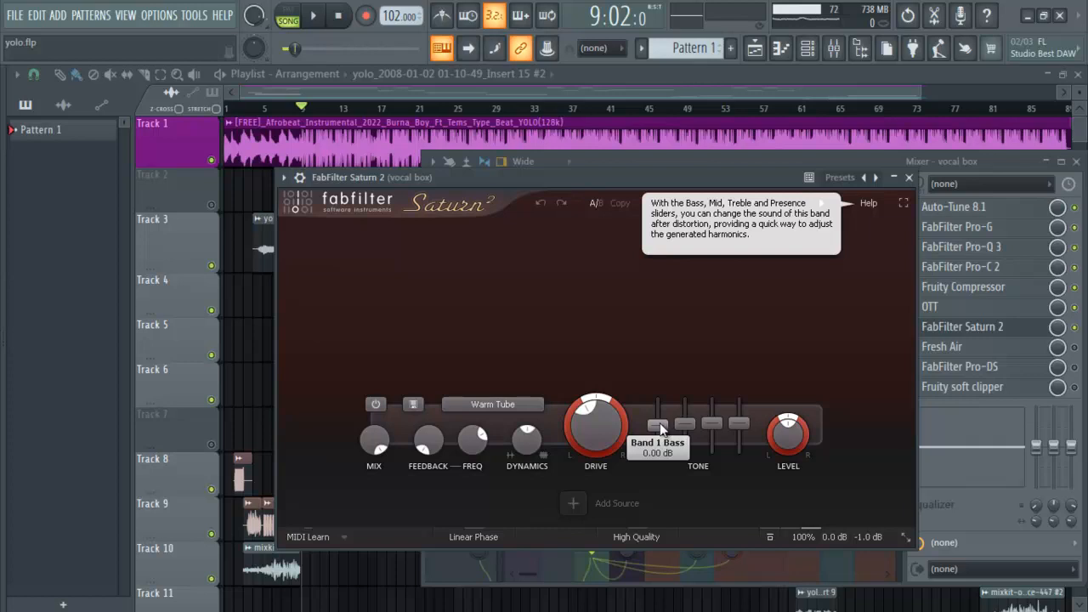
mouse_move(604, 431)
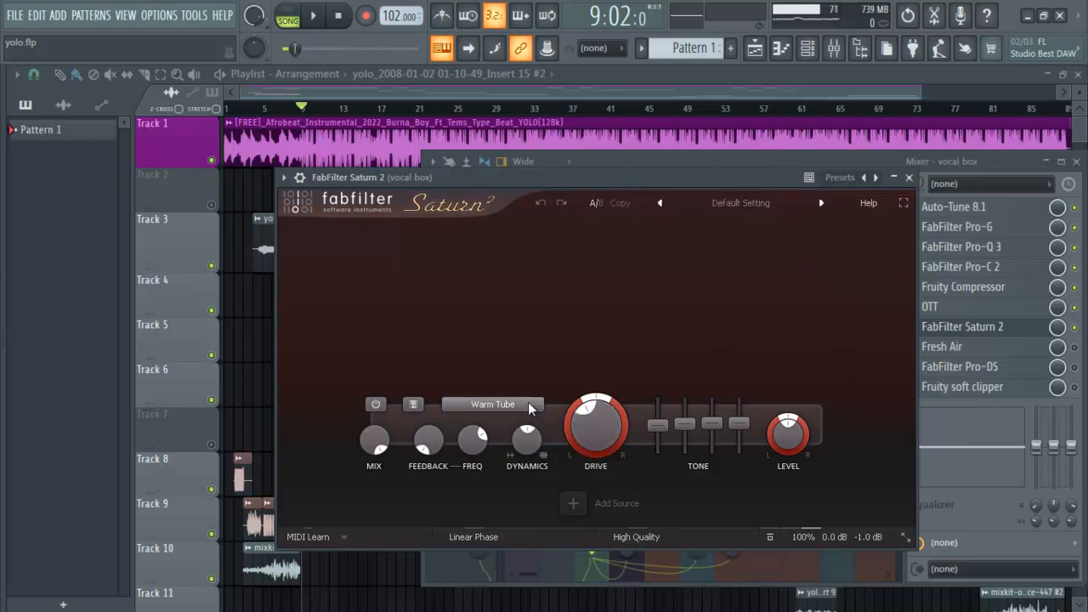
mouse_move(528, 407)
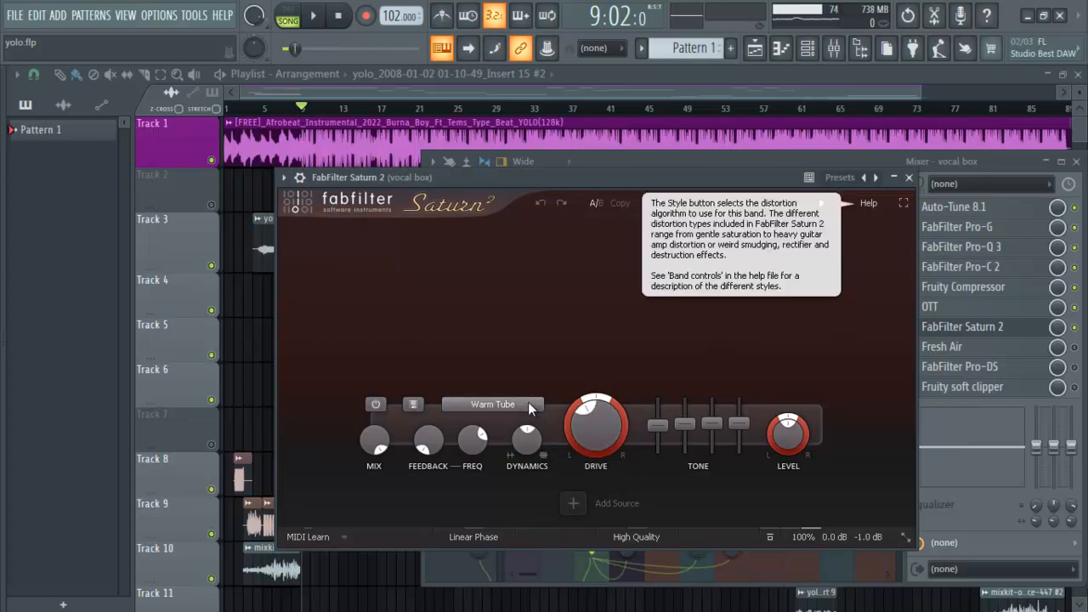
left_click(529, 408)
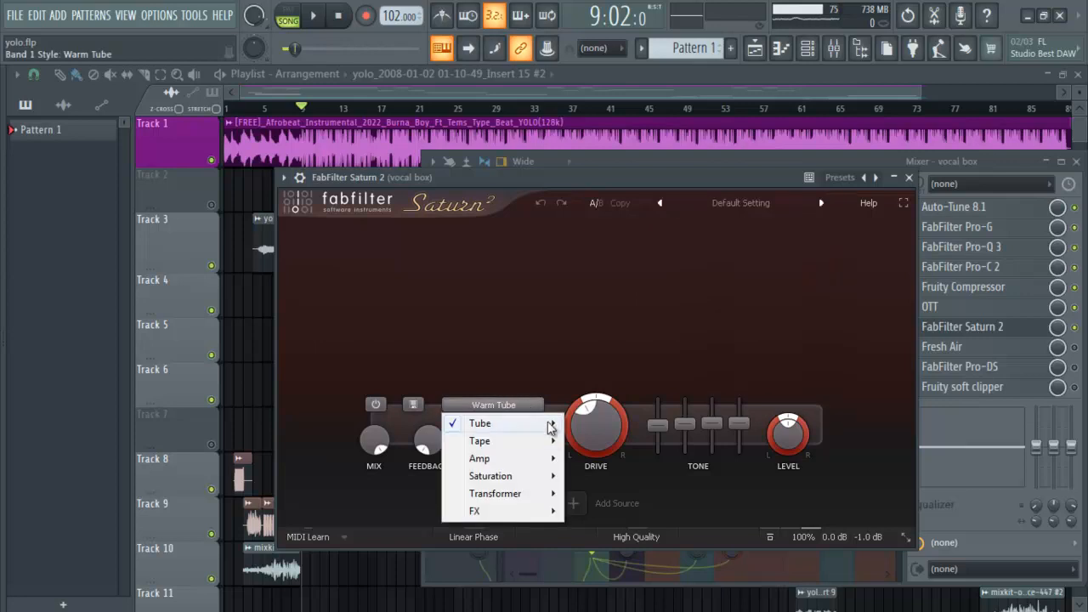
mouse_move(549, 422)
left_click(610, 465)
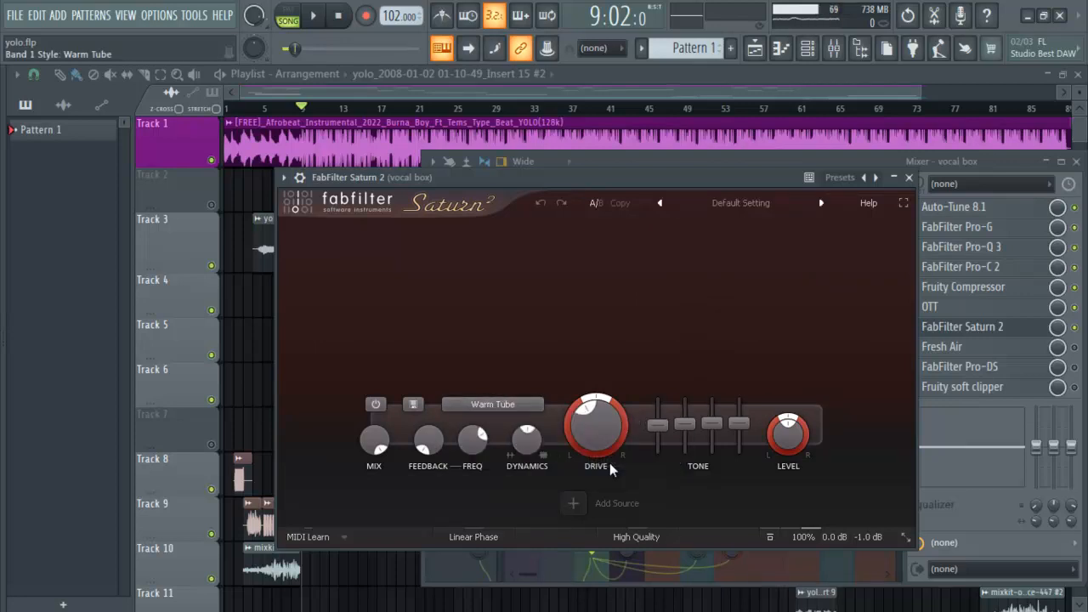
key("space")
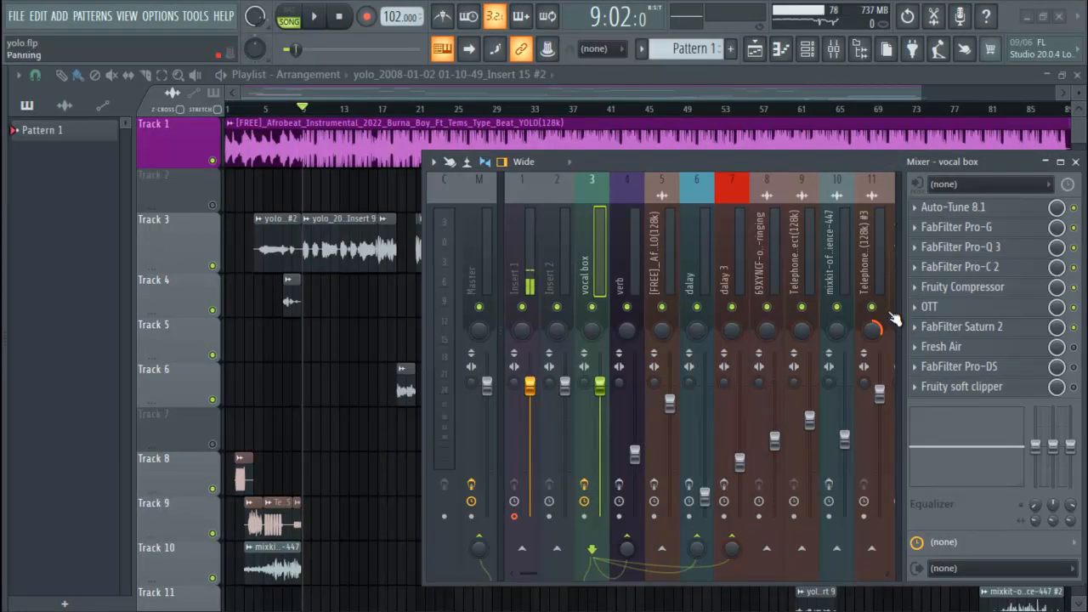
- Enable and open Fresh Air on the vocal box track, and audition the vocal through it
left_click(963, 350)
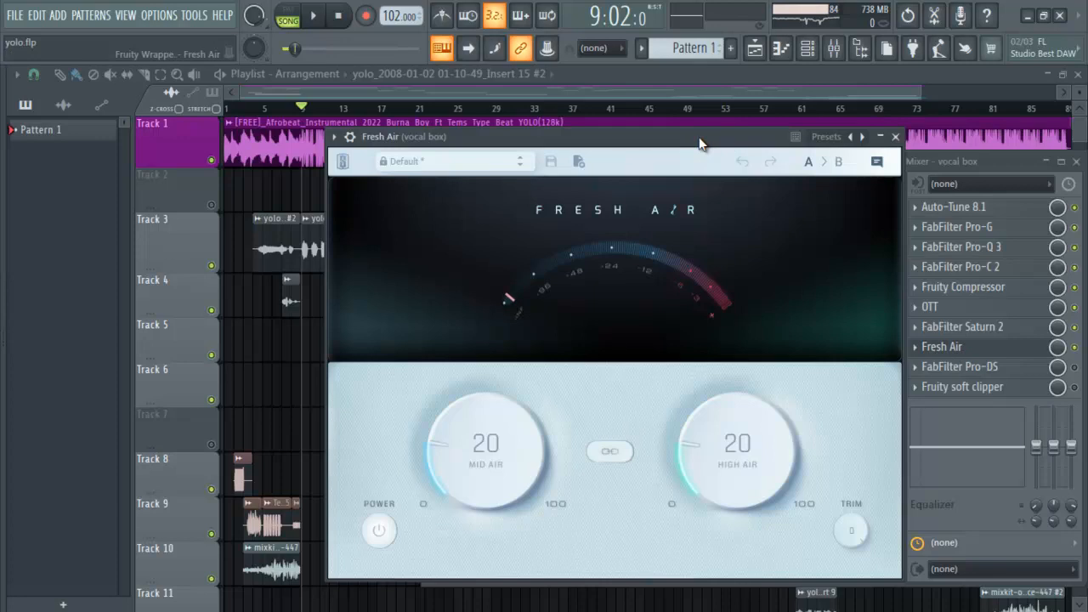
key("space")
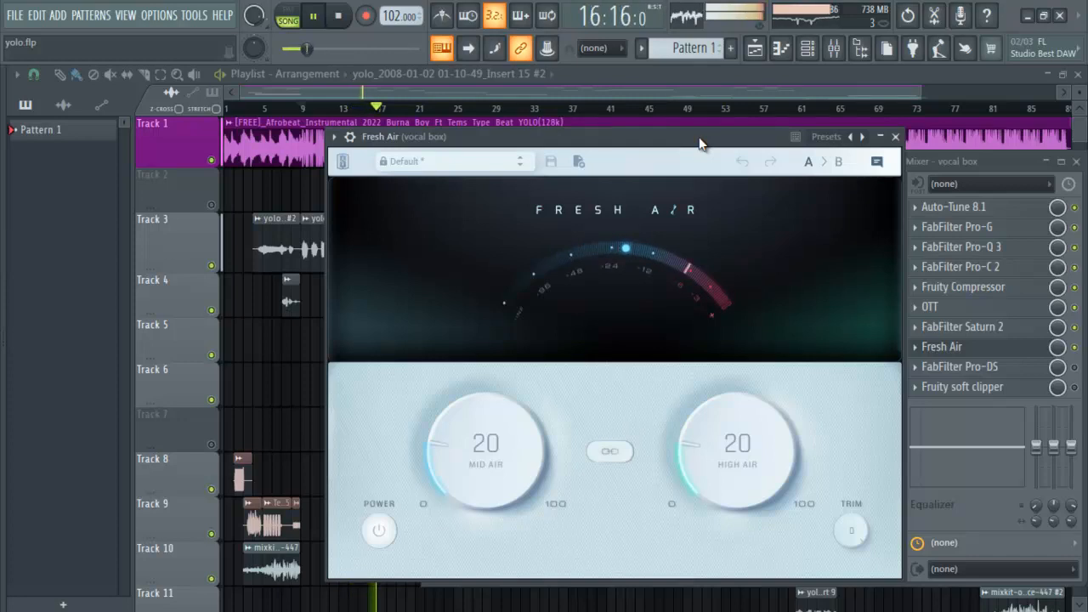
key("space")
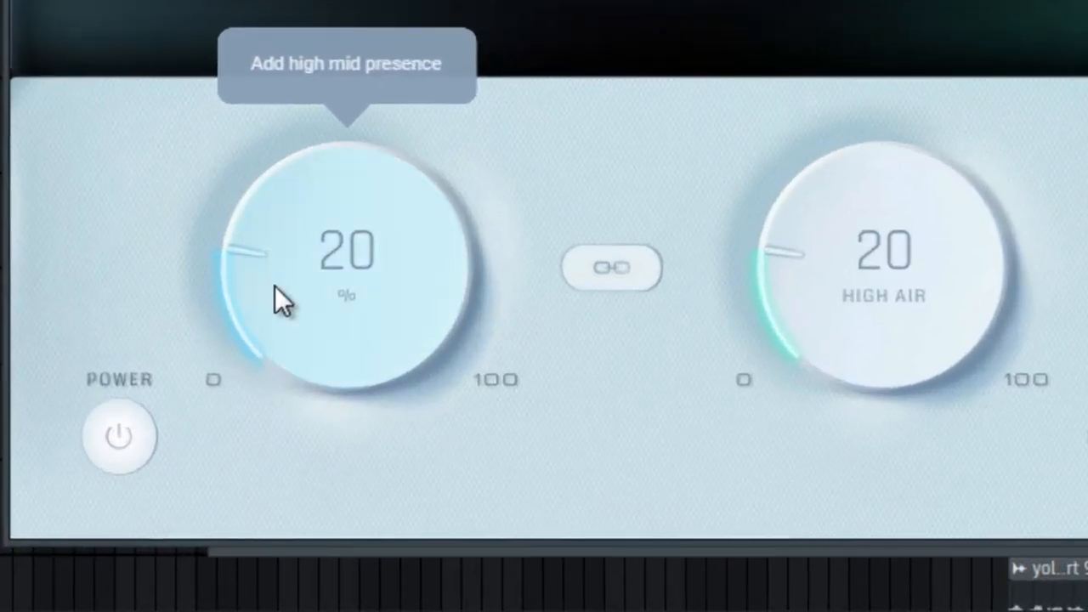
- Set Mid Air to 20% in Fresh Air, and switch the plug-in's power off and back on
left_click_drag(412, 420, 413, 418)
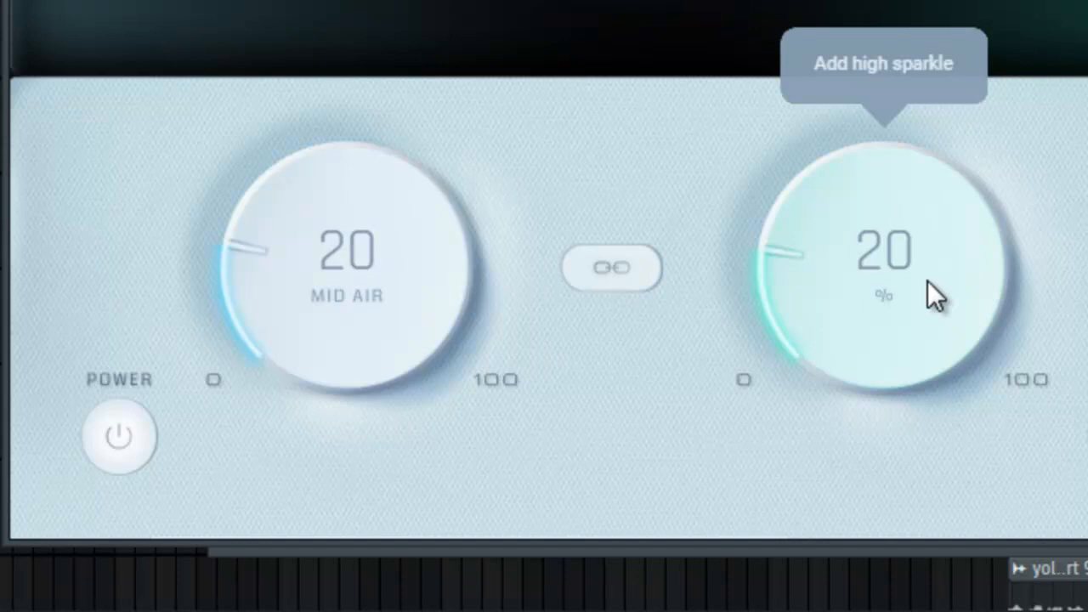
left_click(111, 451)
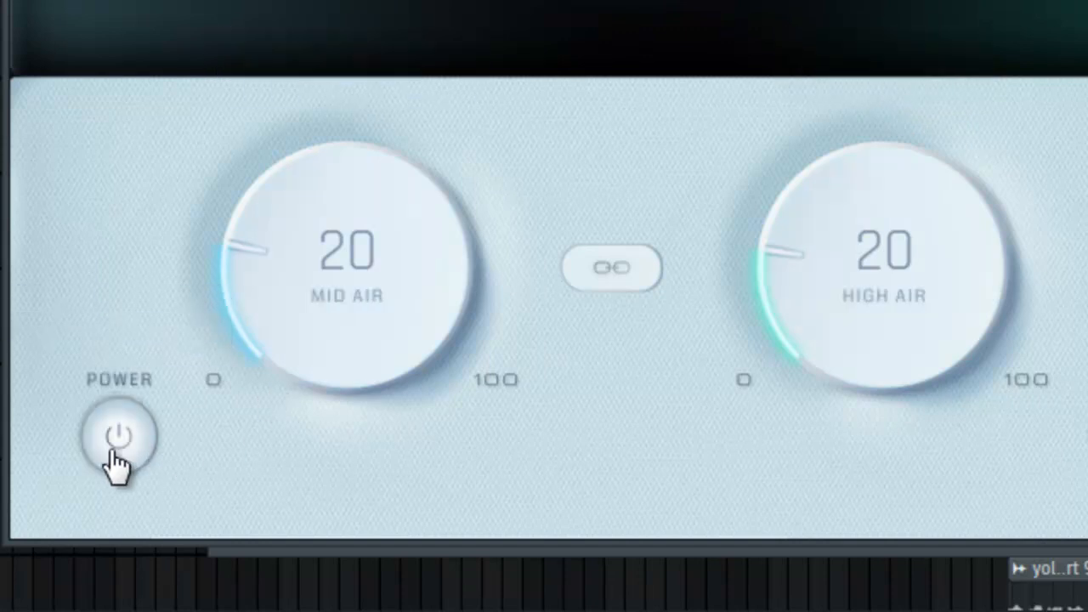
left_click(117, 459)
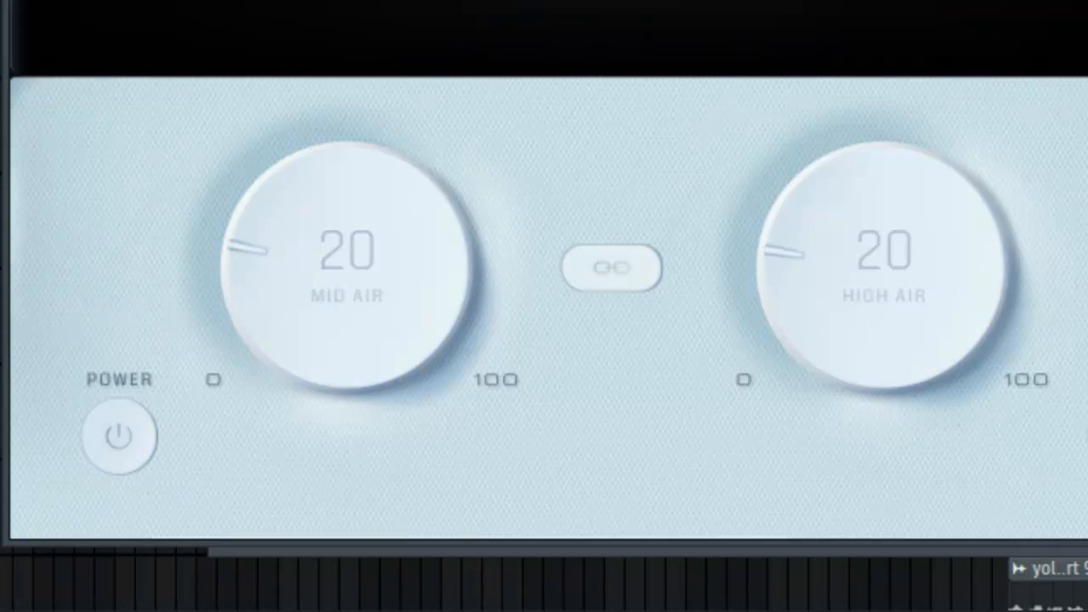
left_click(141, 434)
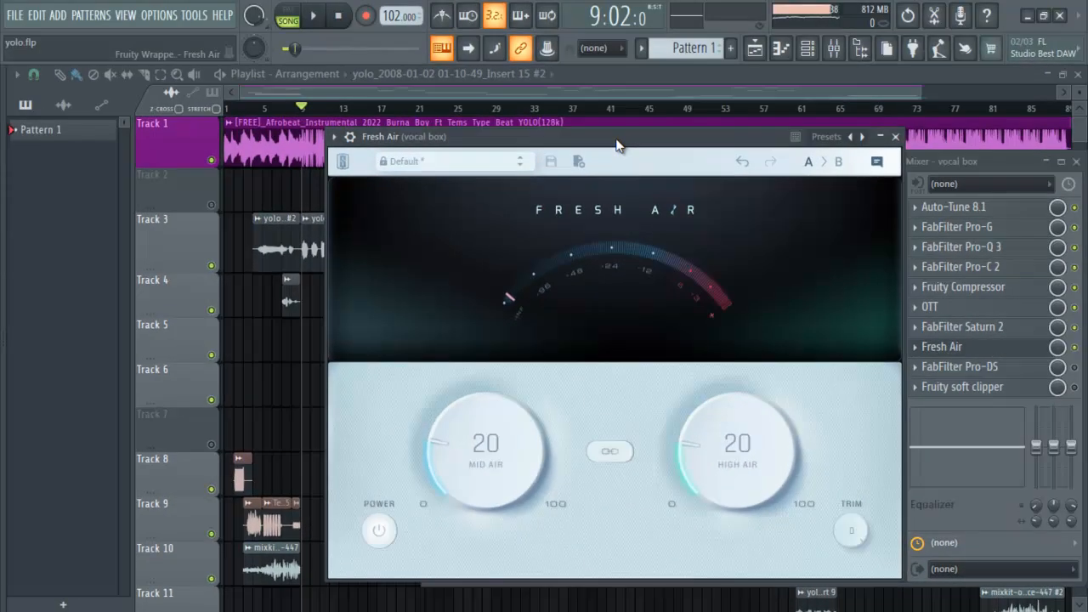
- Play the vocal through Fresh Air once more and close the plug-in
key("space")
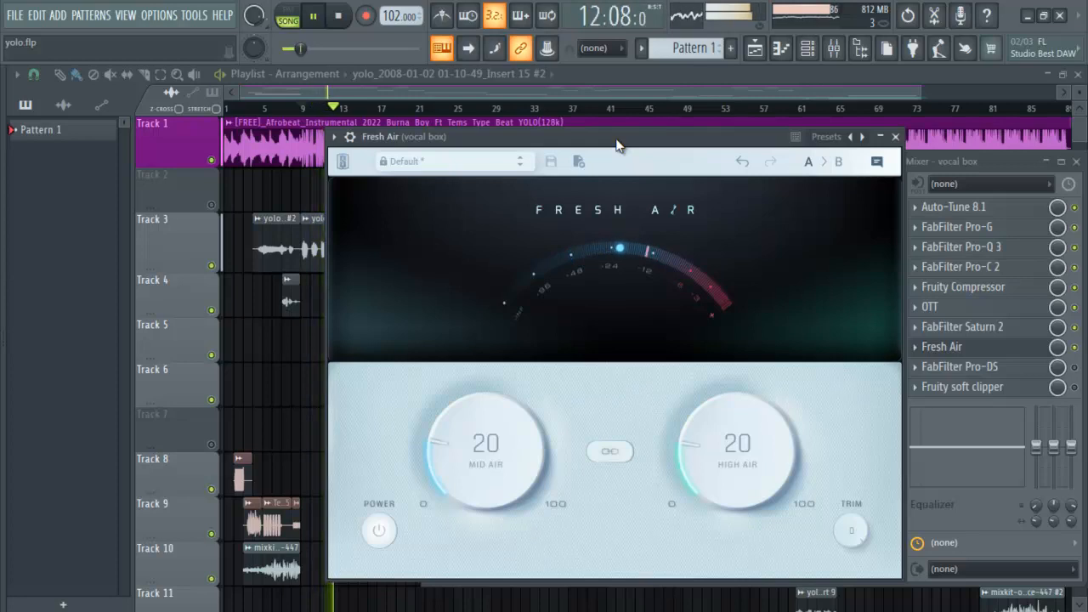
key("space")
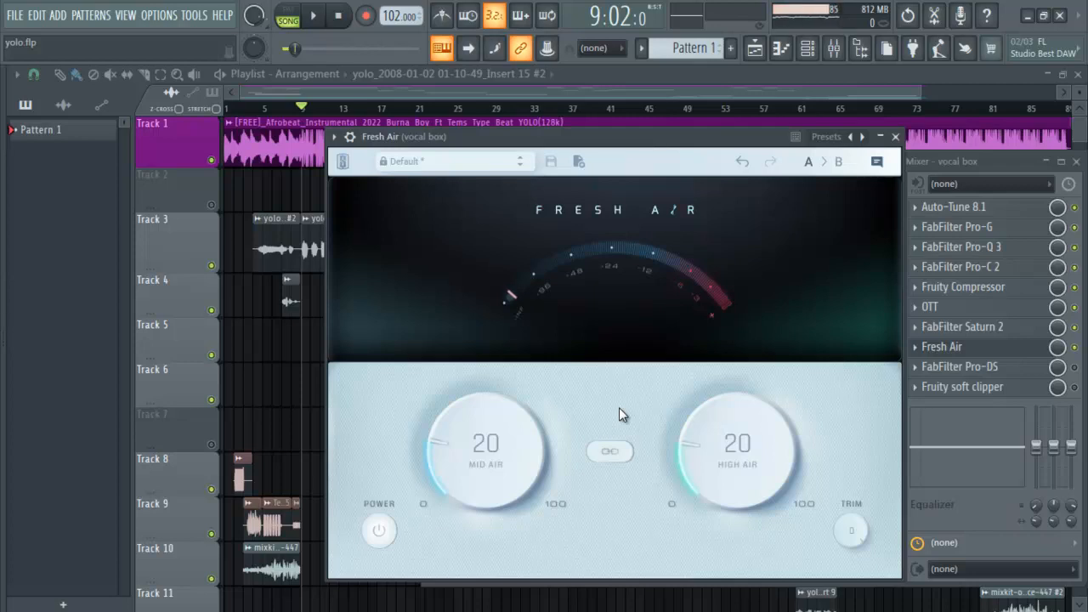
left_click(894, 137)
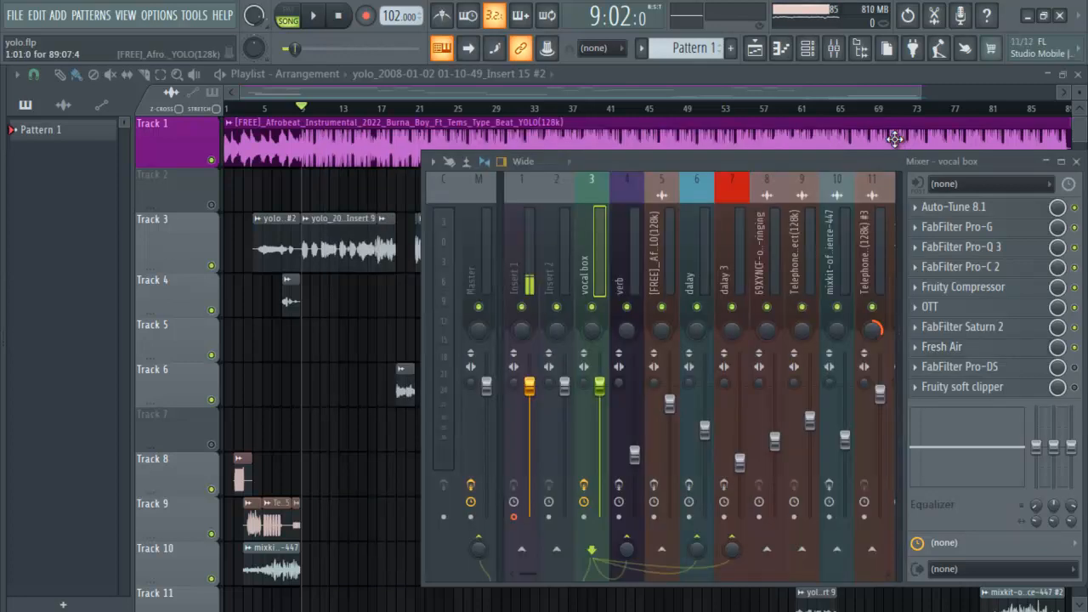
- Enable and open FabFilter Pro-DS on the vocal box track, with its window placed beside the effect list
left_click(984, 369)
left_click_drag(475, 194, 735, 164)
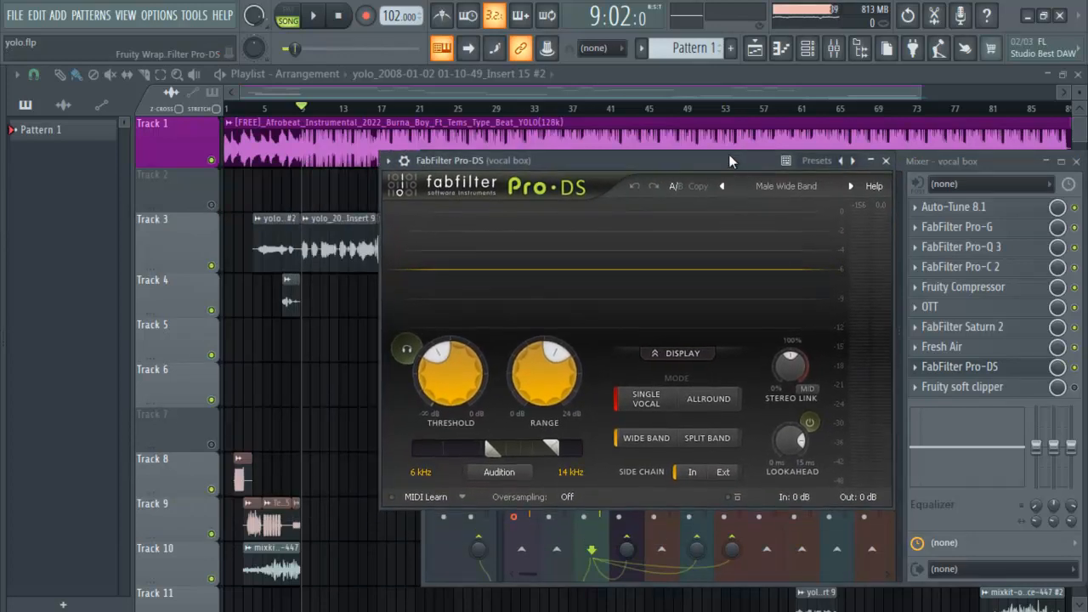
mouse_move(444, 398)
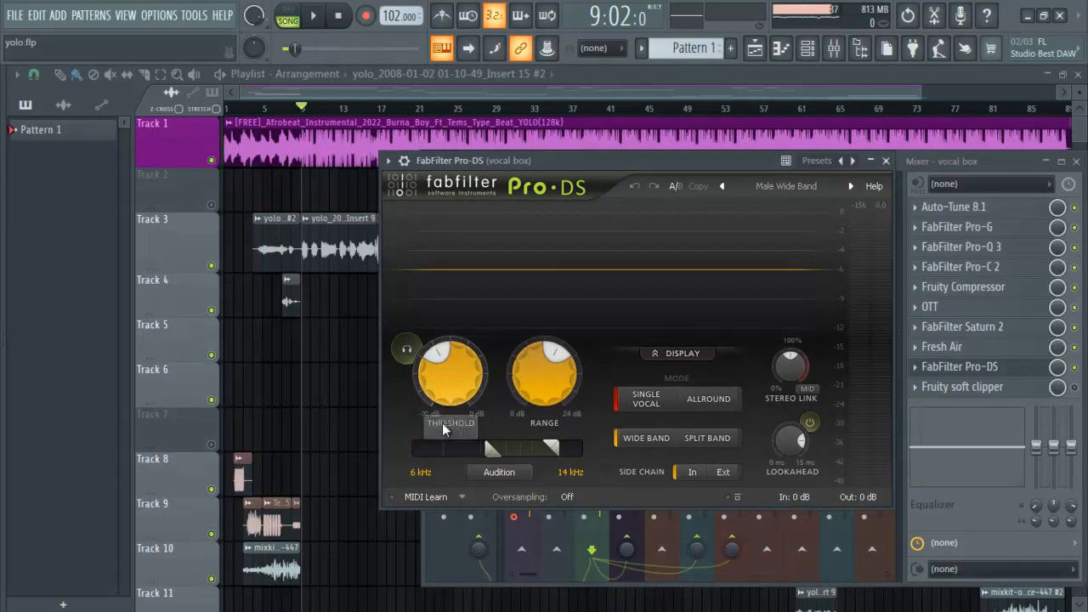
left_click(985, 366)
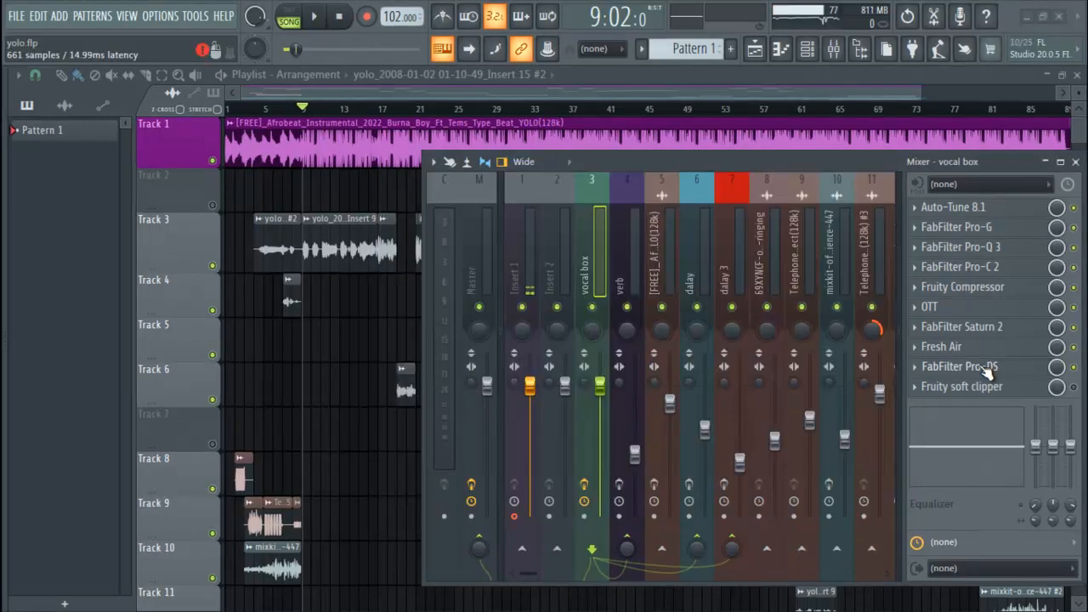
left_click(985, 366)
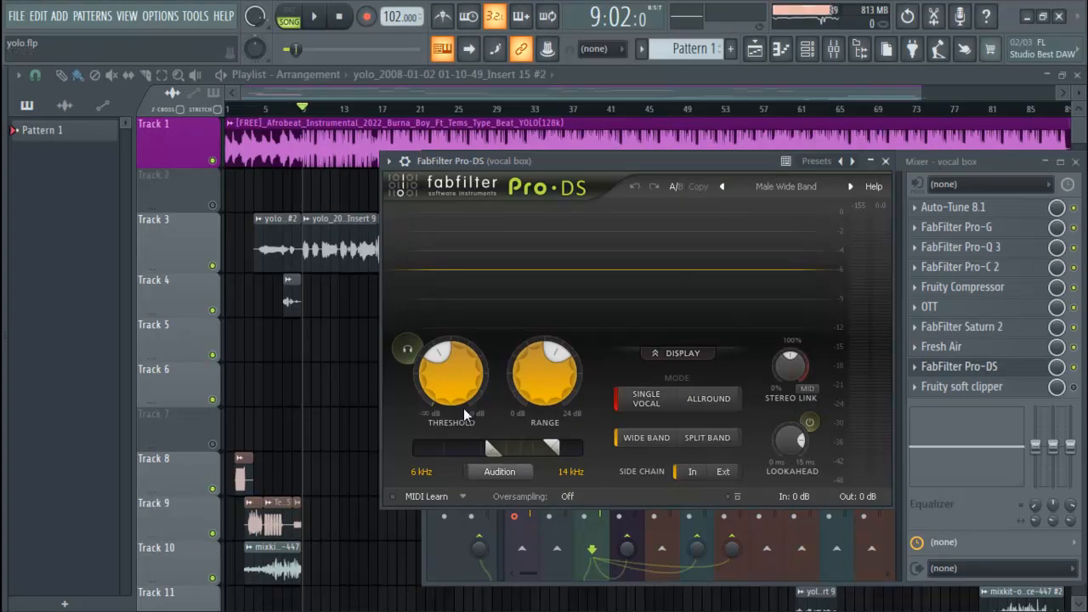
- Examine the threshold control of Pro-DS and close the de-esser
mouse_move(448, 389)
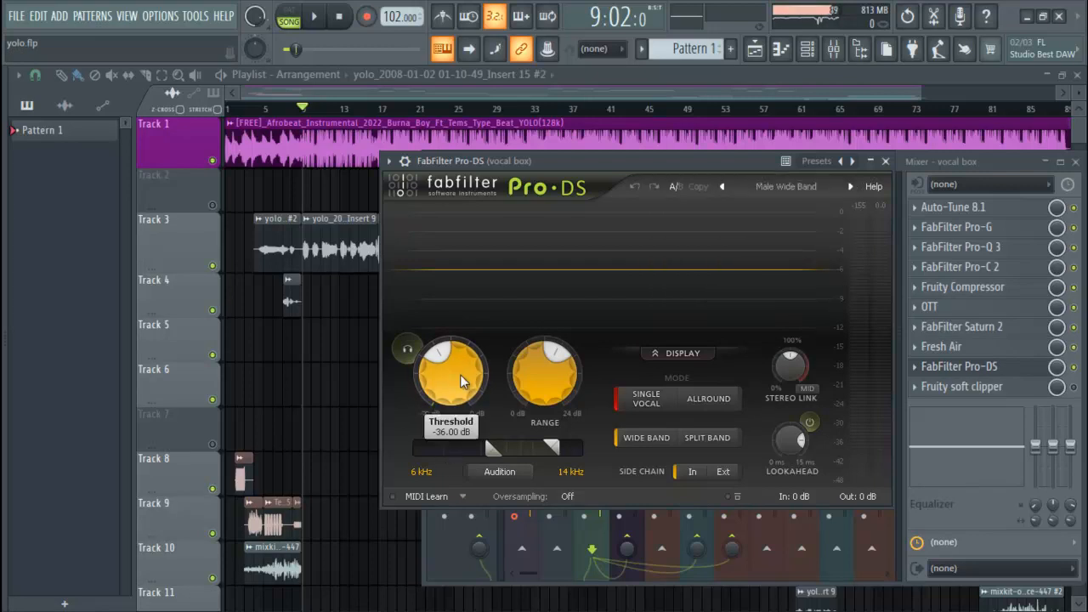
mouse_move(460, 382)
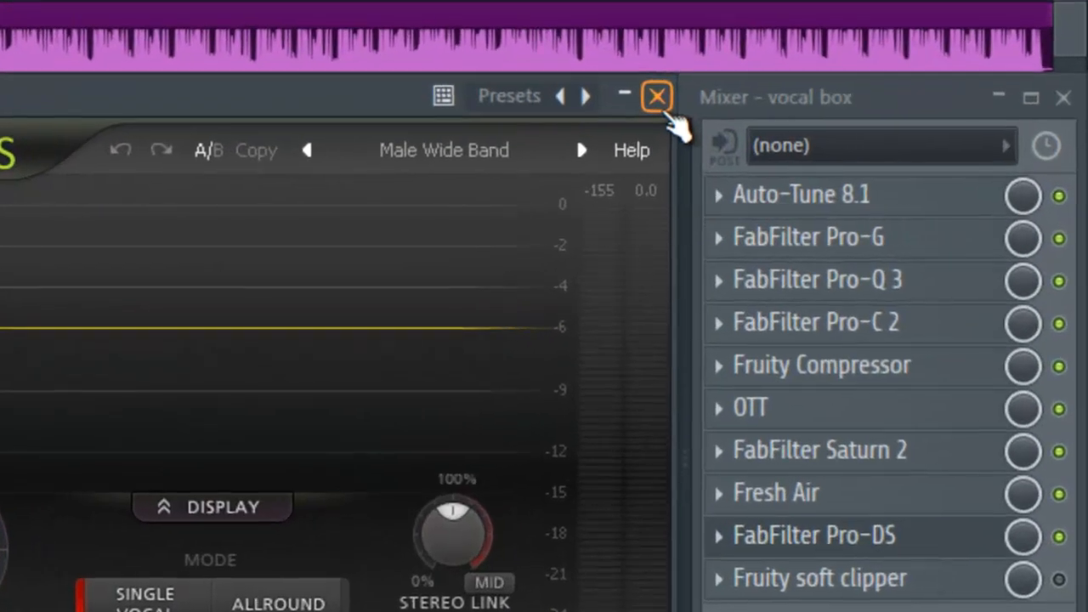
left_click(884, 162)
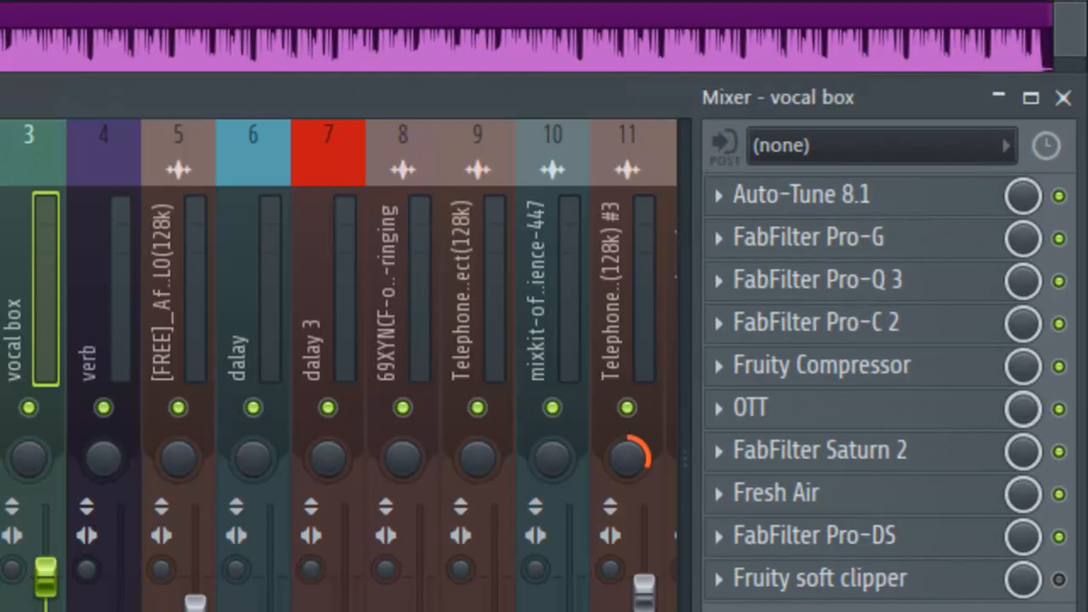
- Enable and open Fruity soft clipper on the vocal box track, and move its window over the mixer
left_click(1058, 578)
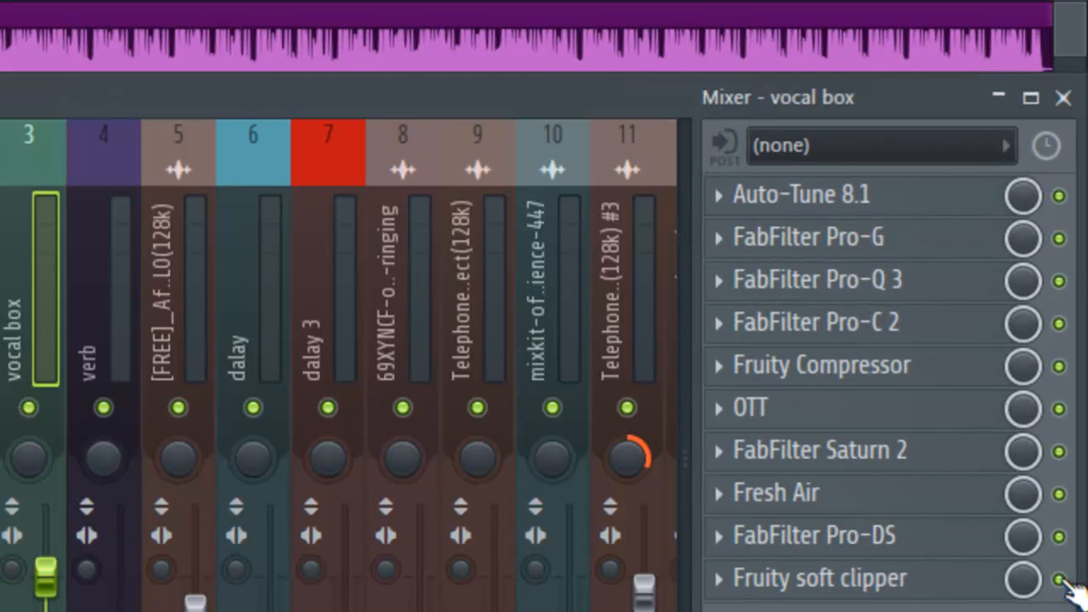
left_click(924, 585)
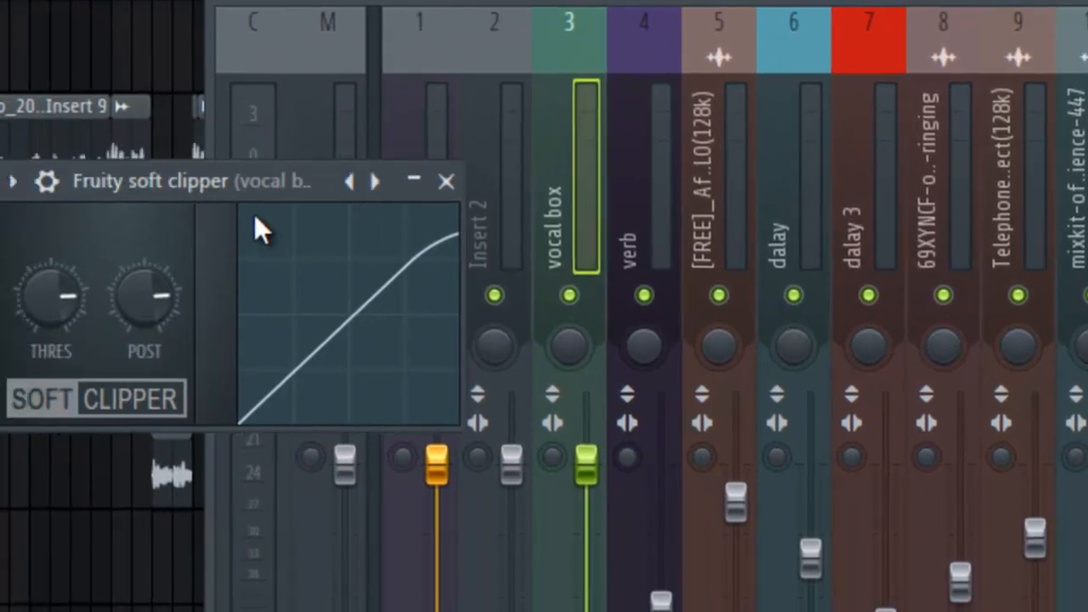
left_click_drag(193, 181, 636, 248)
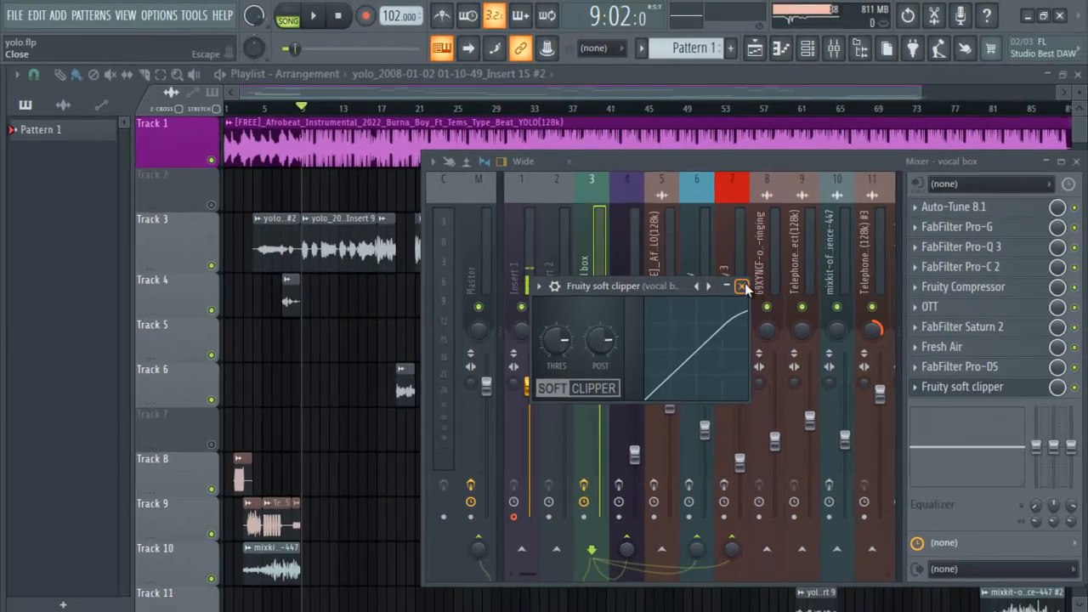
- Close the soft clipper and compare the vocal box track's send routing with the dalay track, ending on dalay
left_click(850, 261)
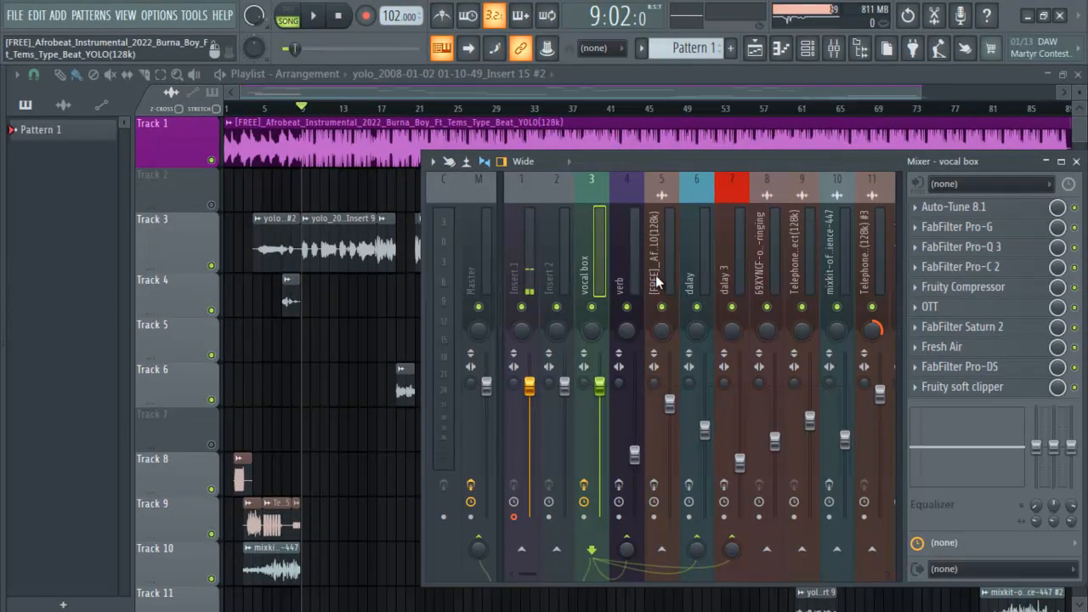
left_click(704, 284)
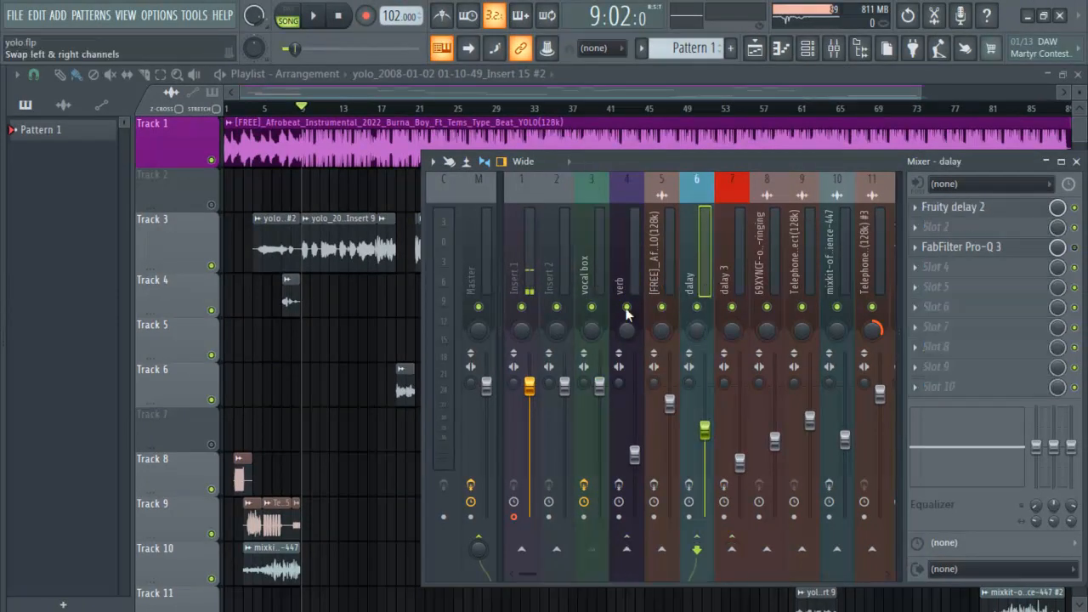
left_click(600, 277)
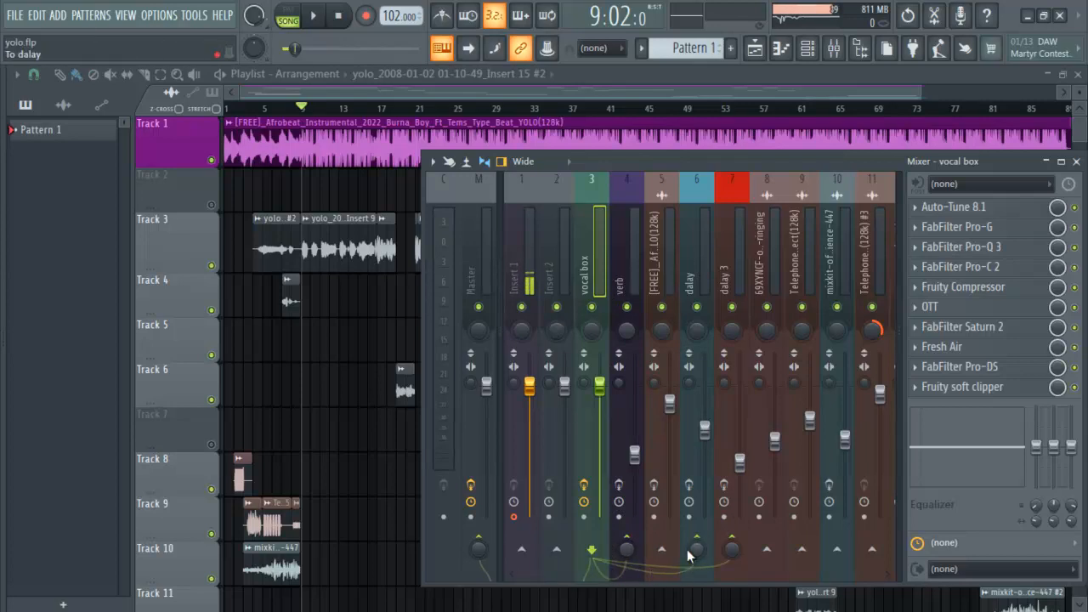
left_click(705, 261)
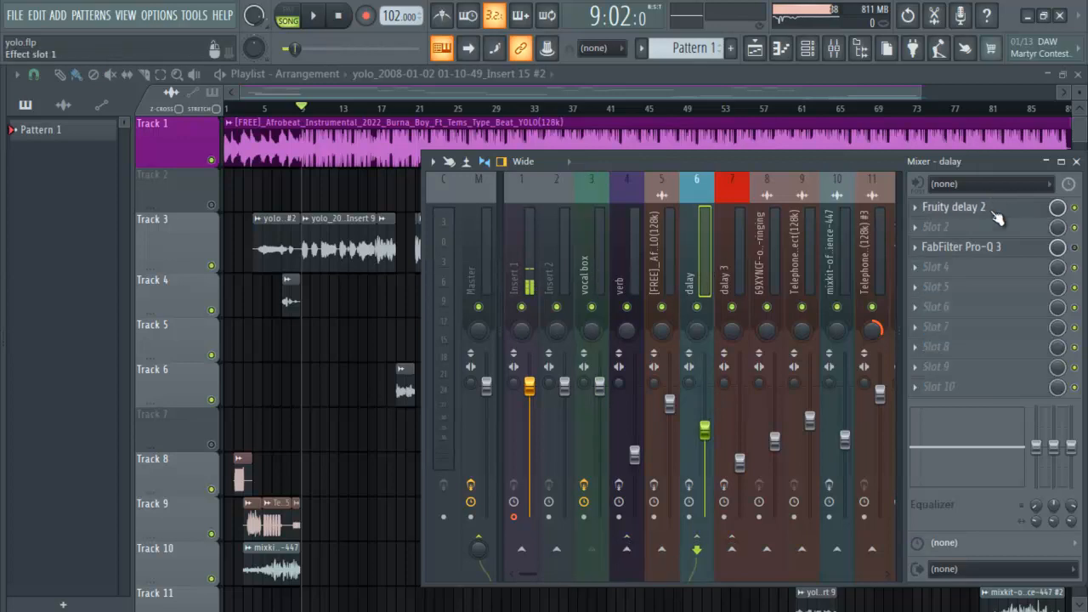
- Open Fruity delay 2 on the dalay track, examine the step options for its delay time, and close the plug-in
left_click(993, 212)
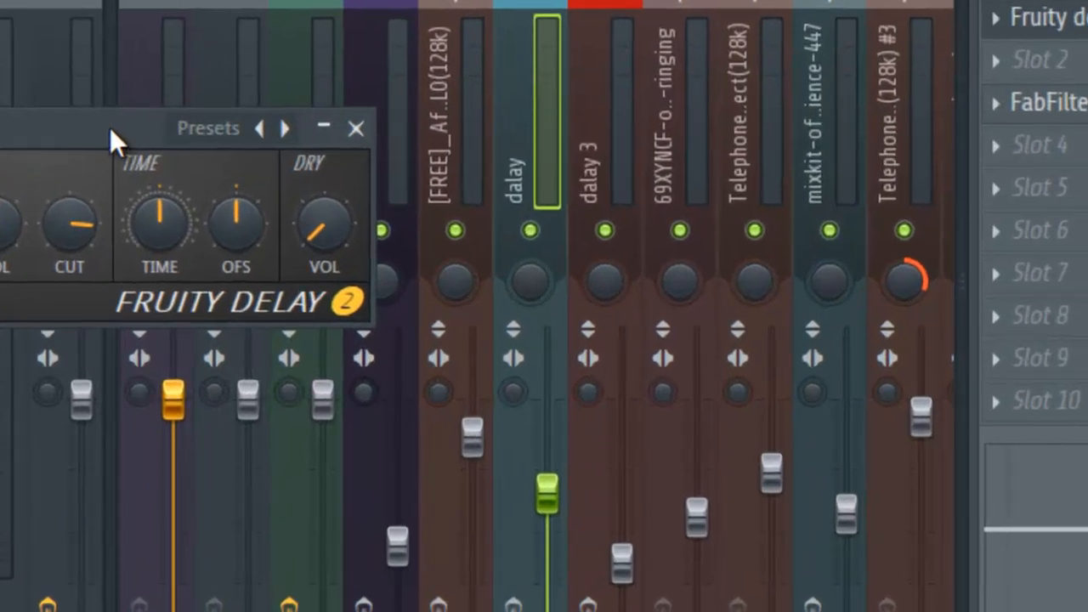
left_click_drag(140, 139, 511, 153)
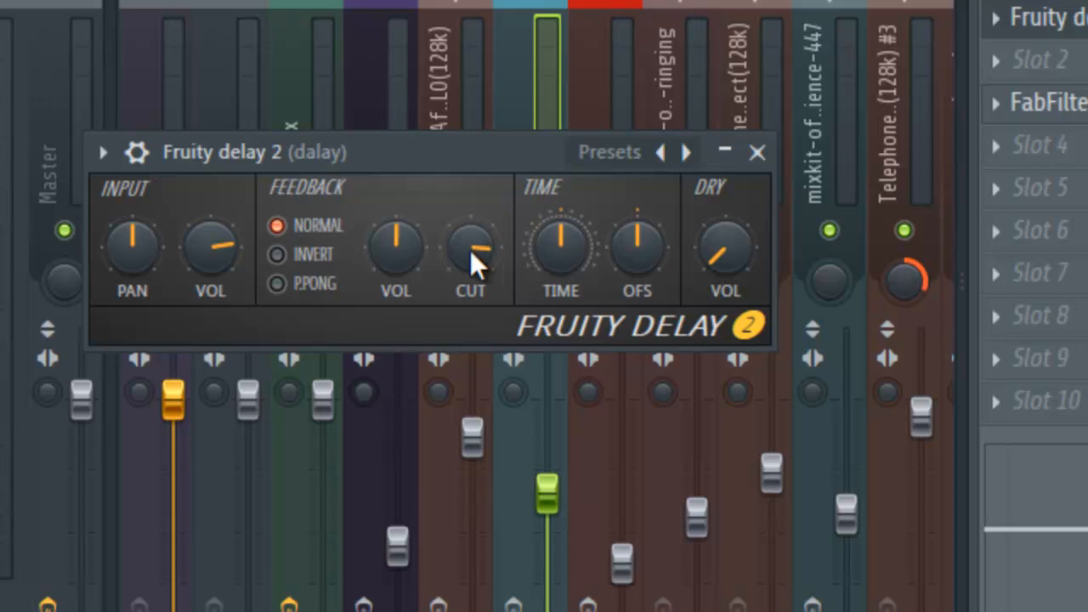
right_click(544, 247)
mouse_move(603, 307)
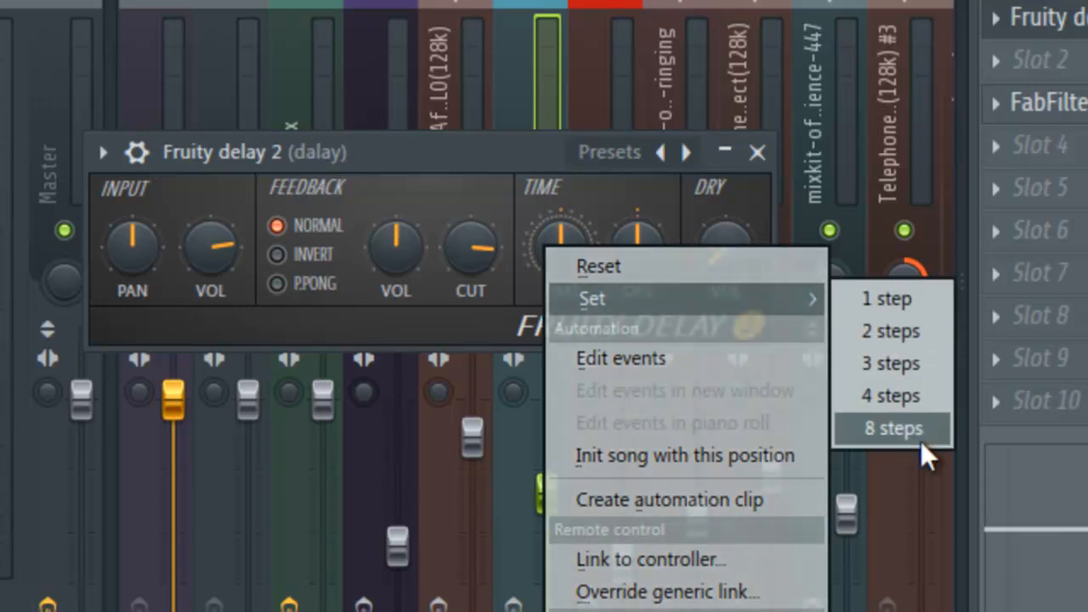
left_click(472, 152)
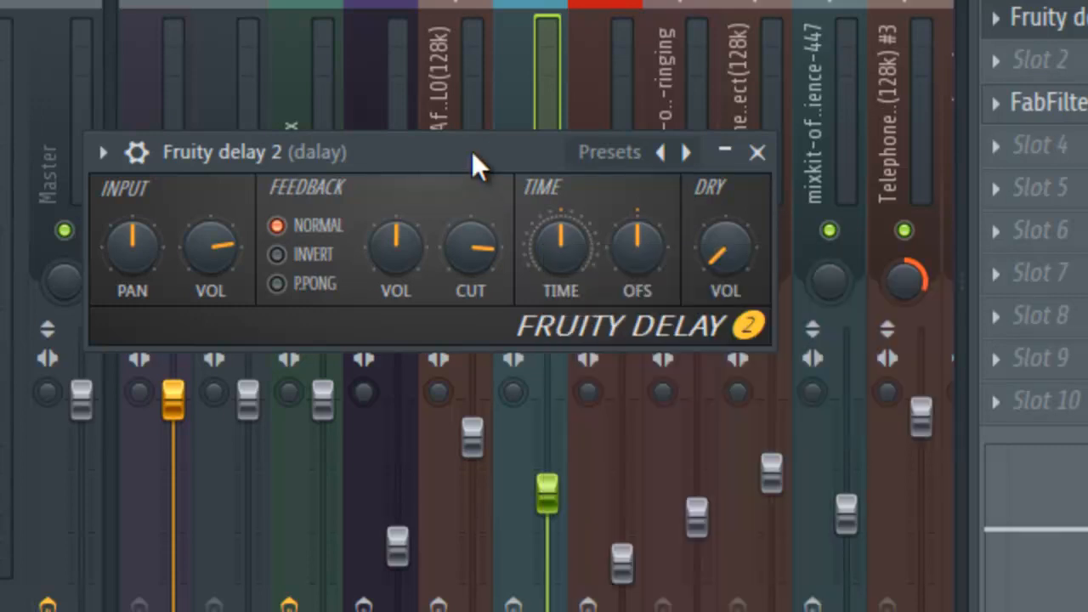
left_click(757, 152)
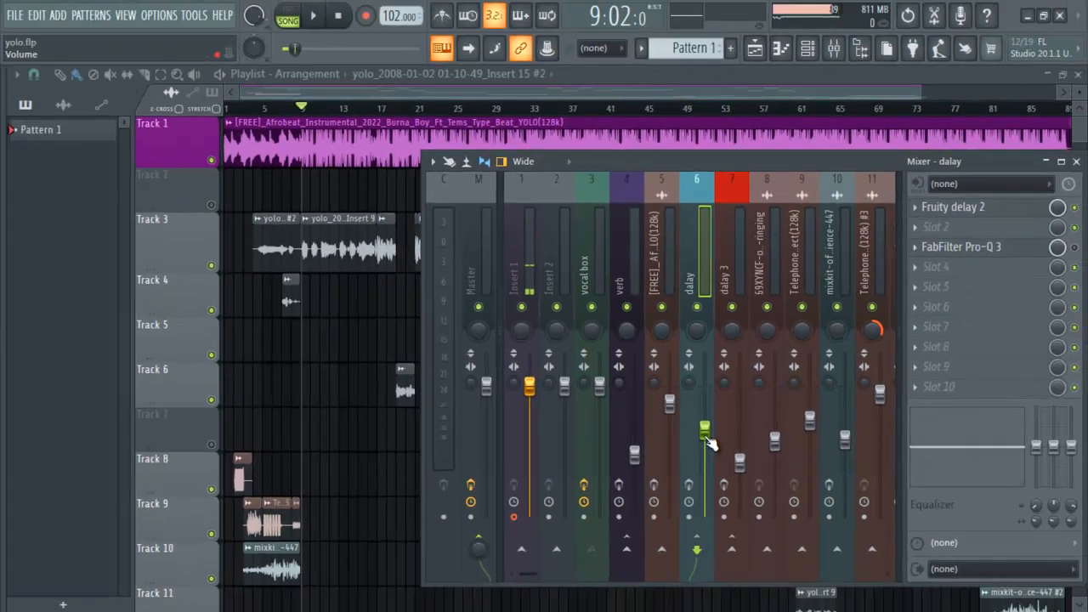
- Review the automation options of the dalay volume fader and examine the dalay - Volume automation clips on playlist Track 13
right_click(562, 512)
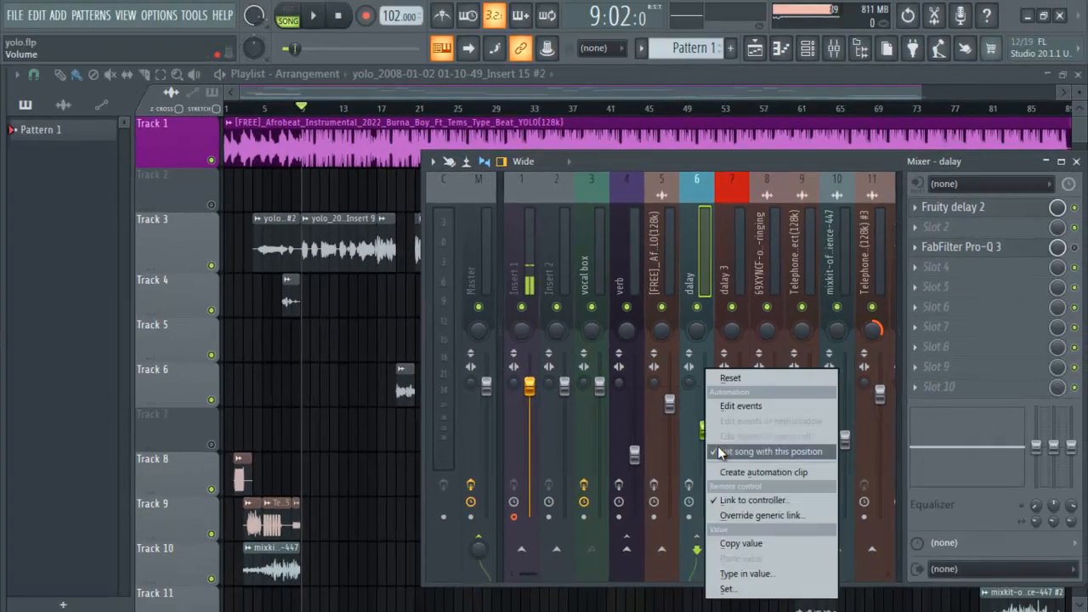
left_click(733, 70)
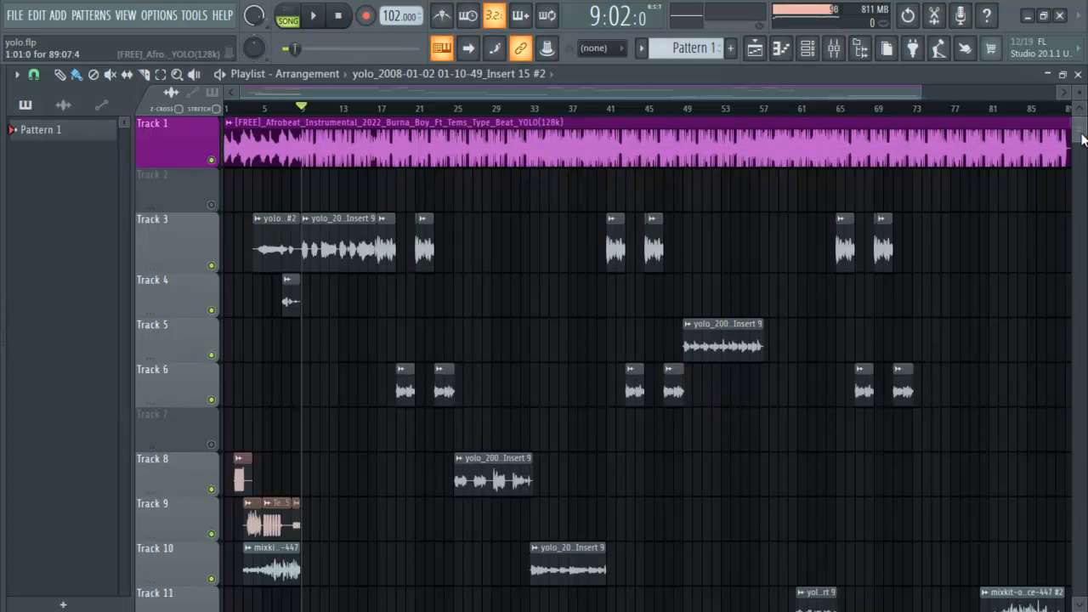
left_click_drag(1082, 140, 1082, 146)
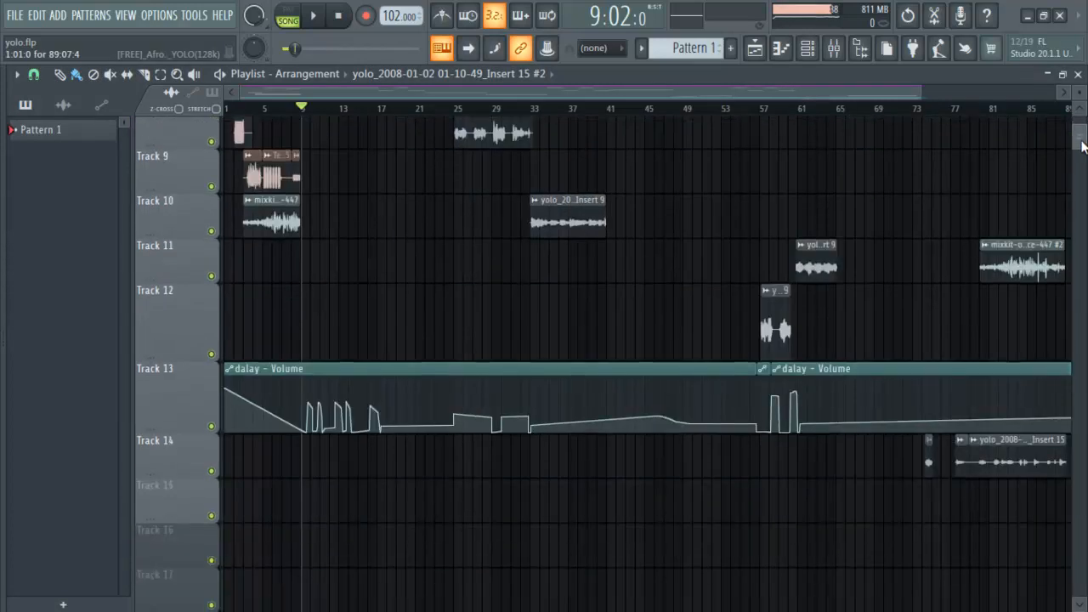
mouse_move(378, 416)
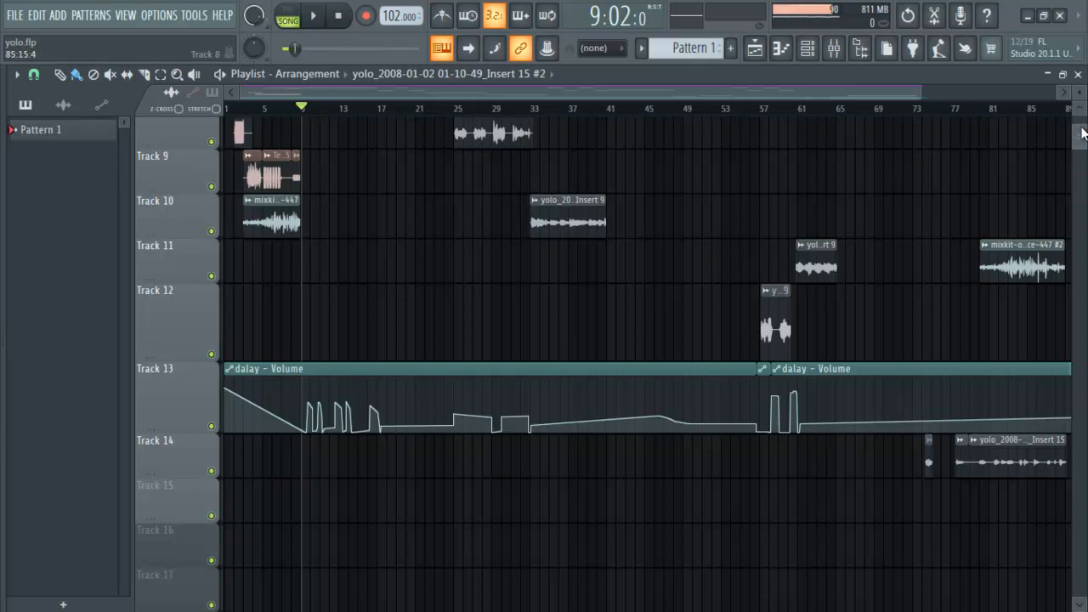
scroll(1082, 113, "up", 5)
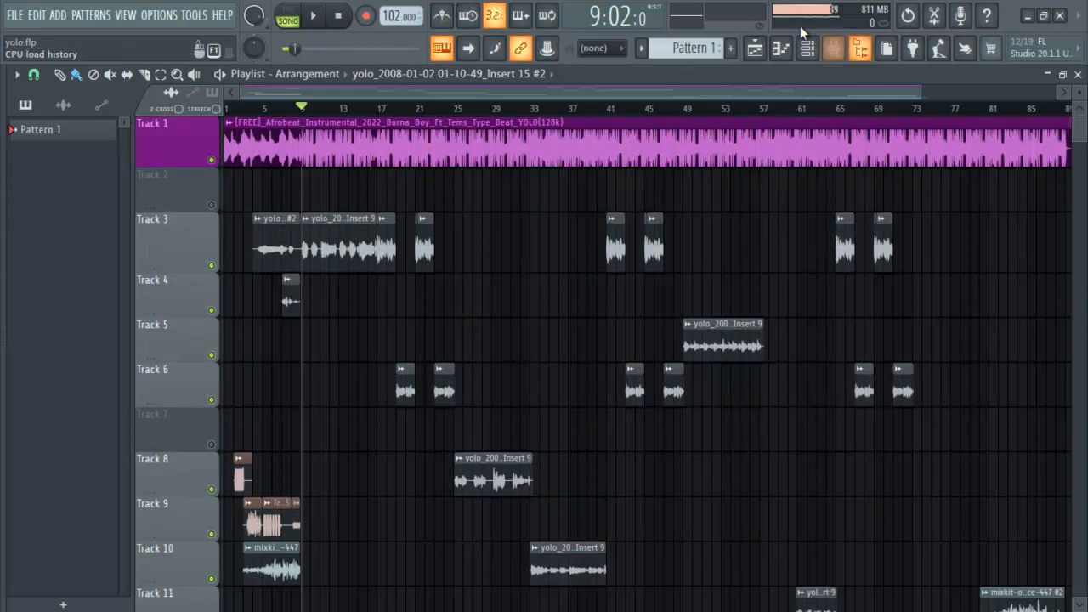
- Reopen the mixer and delete FabFilter Pro-Q 3 from the third effect slot of the dalay track
left_click(833, 48)
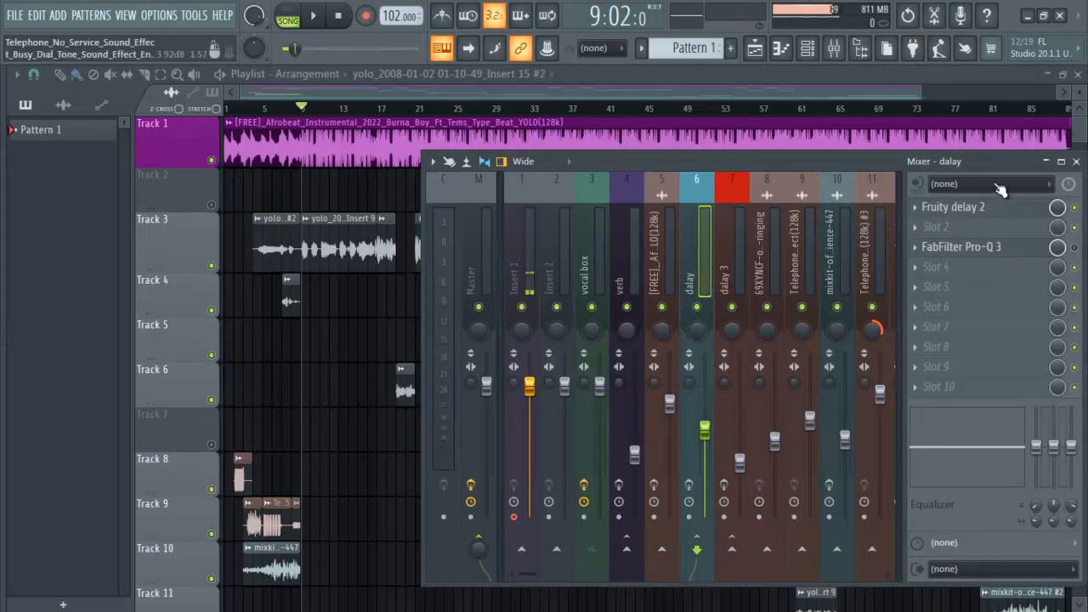
left_click(917, 247)
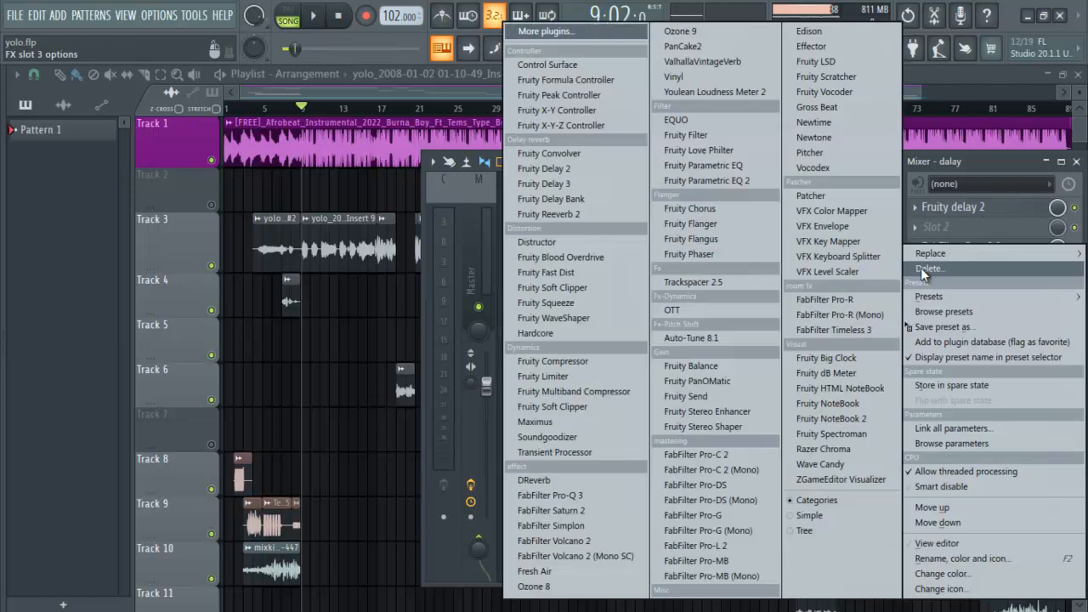
left_click(920, 267)
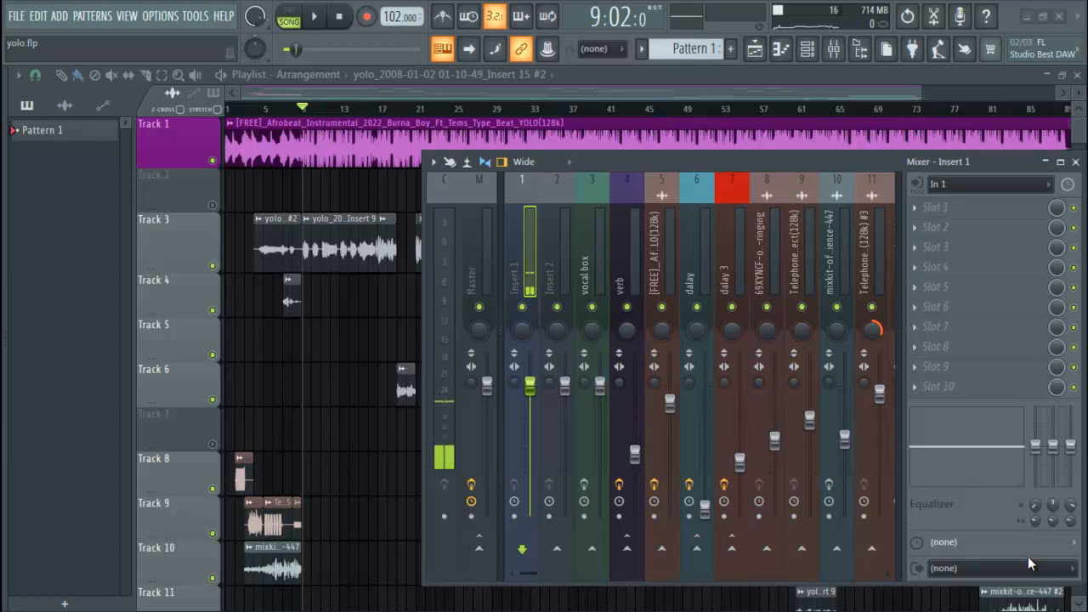
- Open Fruity Delay 3 on the dalay 3 track, place its window over the mixer, and look through its presets
left_click(740, 274)
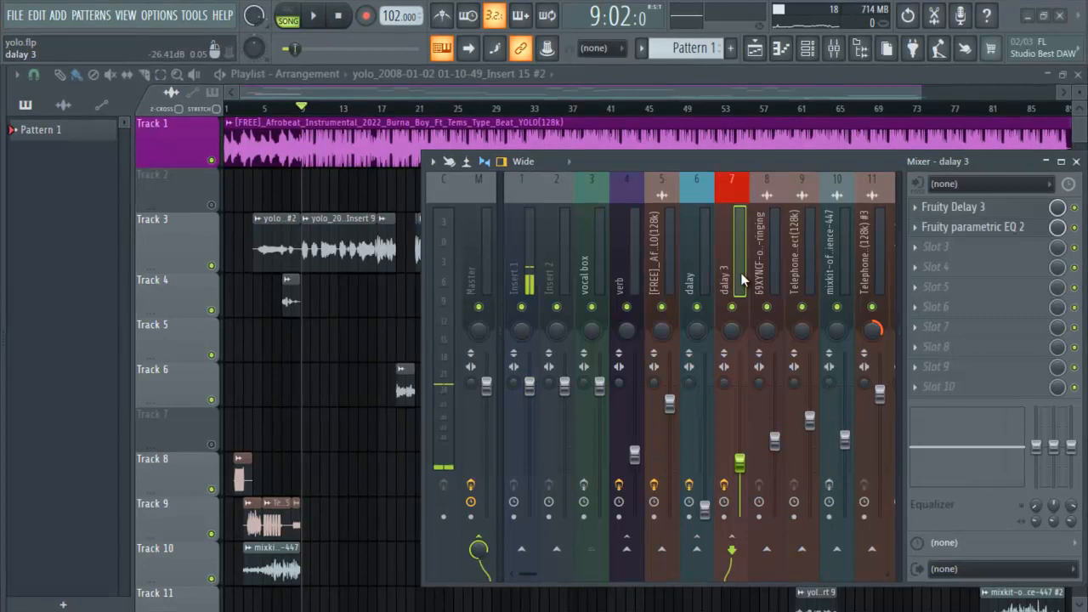
left_click(984, 211)
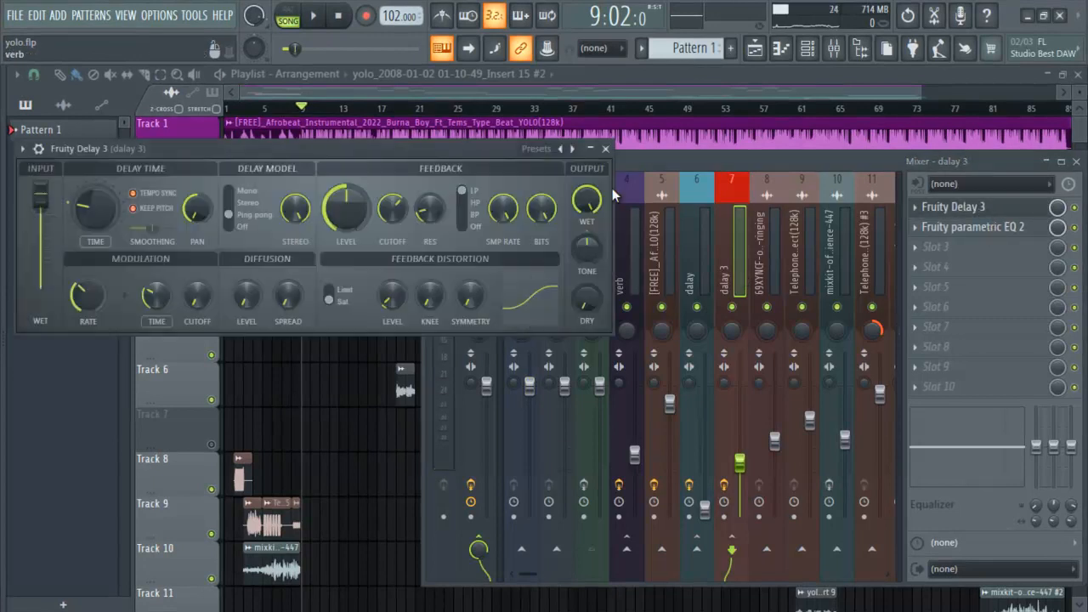
left_click_drag(442, 153, 755, 199)
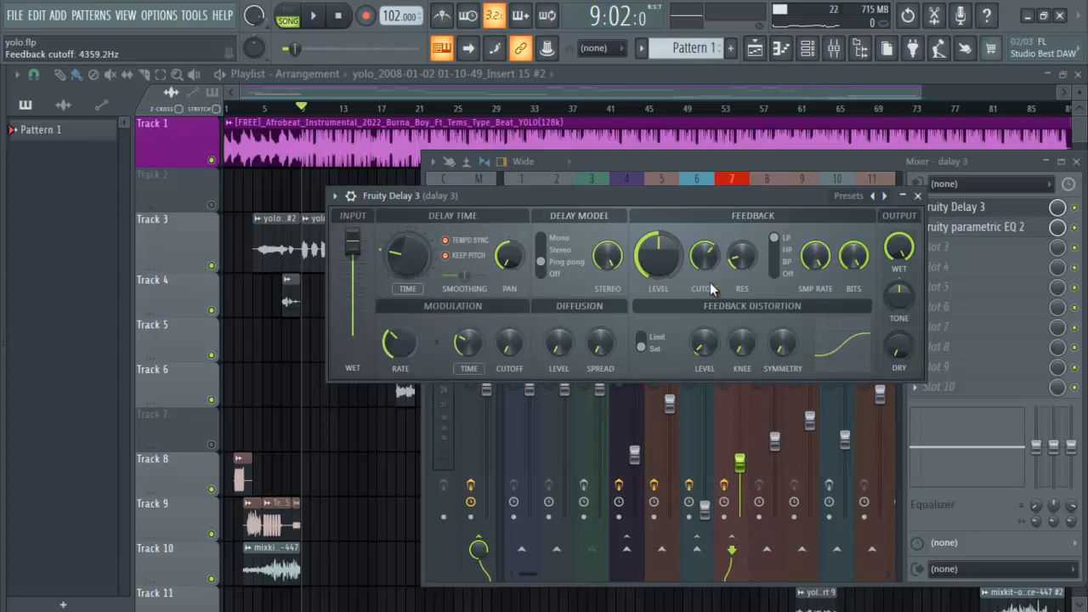
left_click(845, 202)
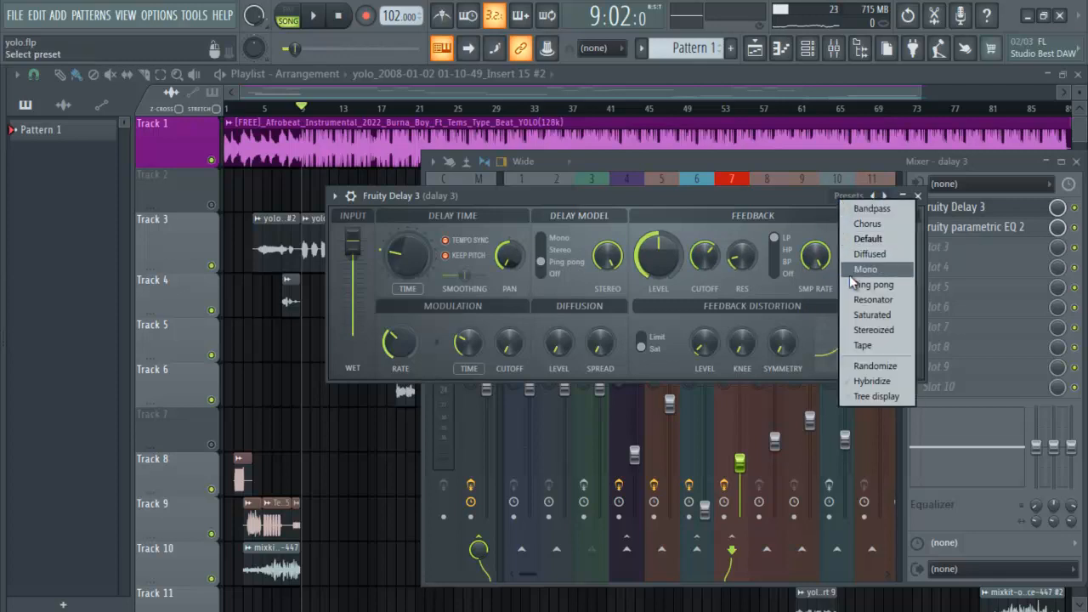
left_click(624, 199)
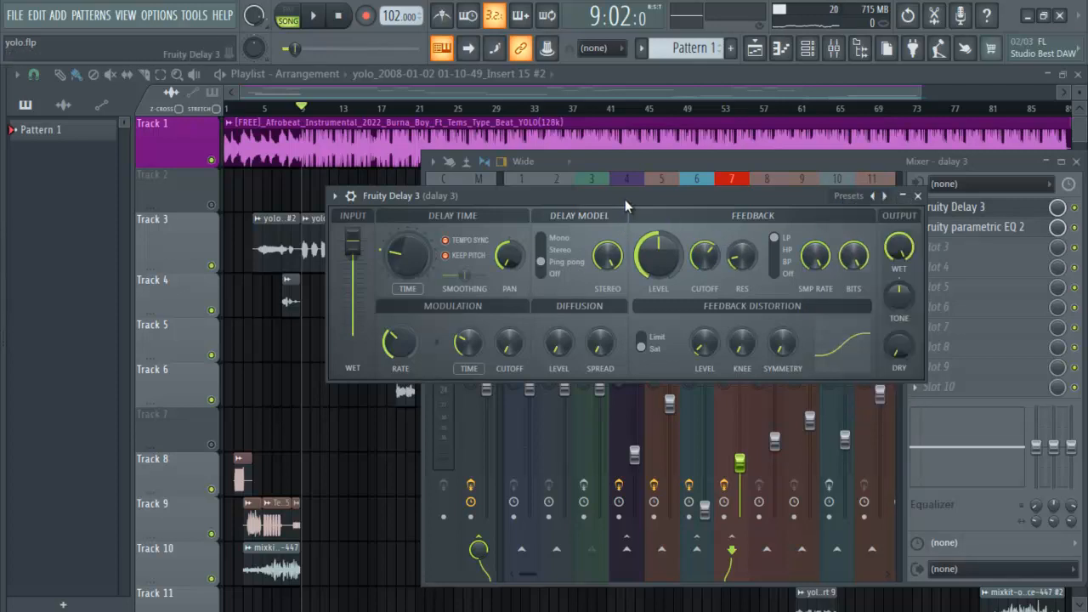
- Examine the note-length options for Fruity Delay 3's delay time and close the plug-in
right_click(400, 262)
mouse_move(428, 279)
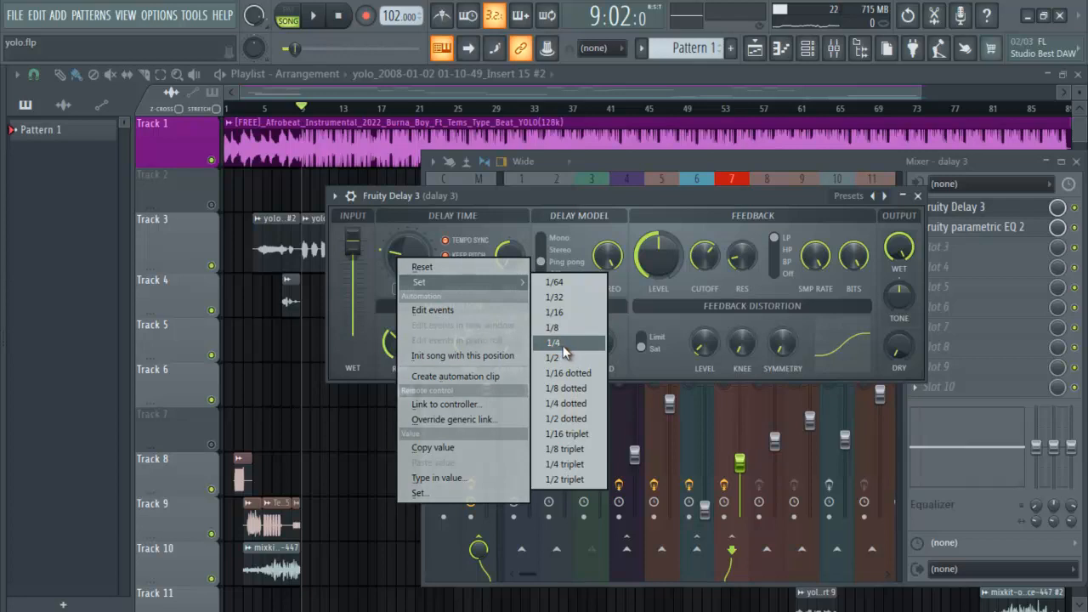
left_click(594, 196)
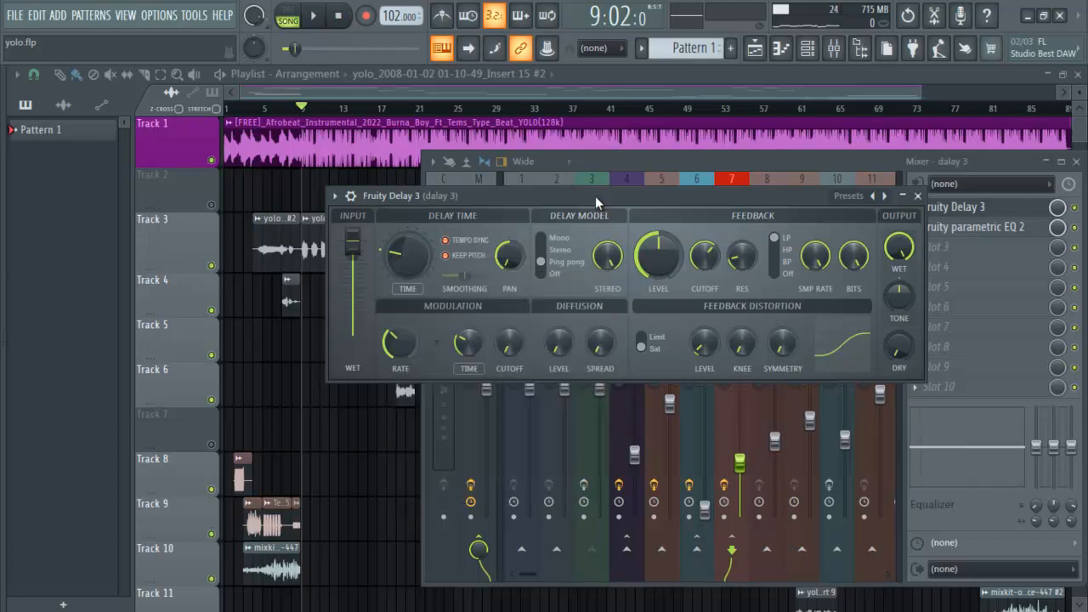
left_click(918, 197)
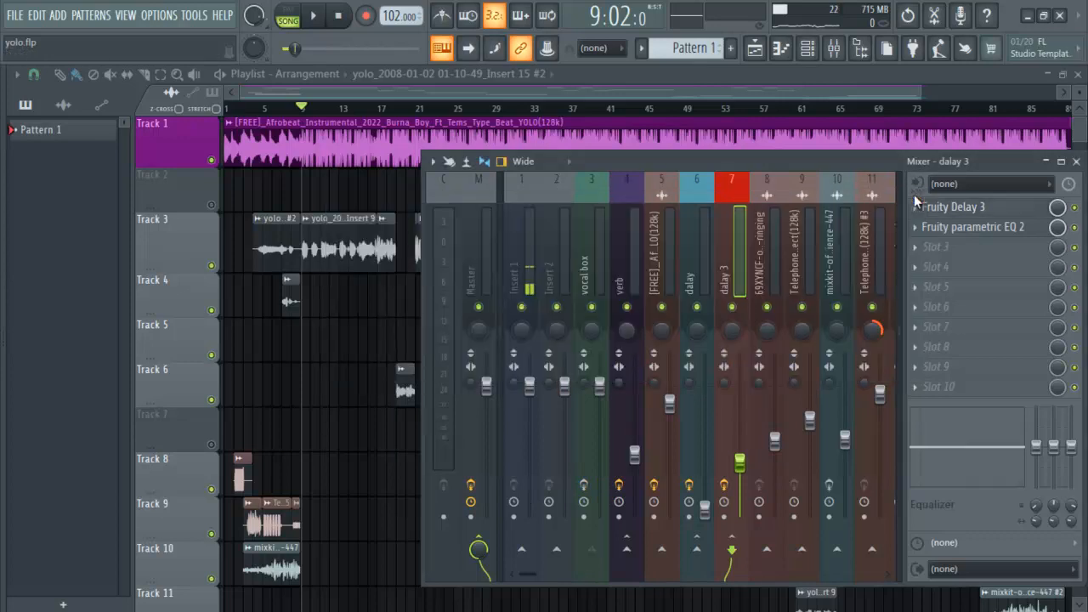
- Open Fruity parametric EQ 2 on the dalay 3 track, examine its low cut and high shelf bands, and close it
left_click(956, 228)
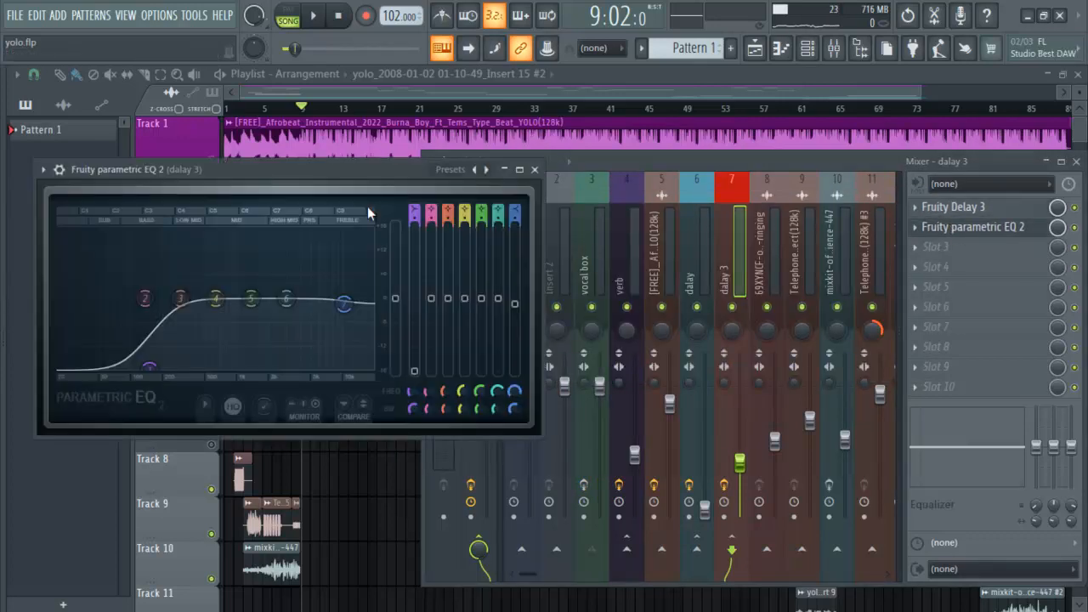
left_click_drag(381, 168, 755, 175)
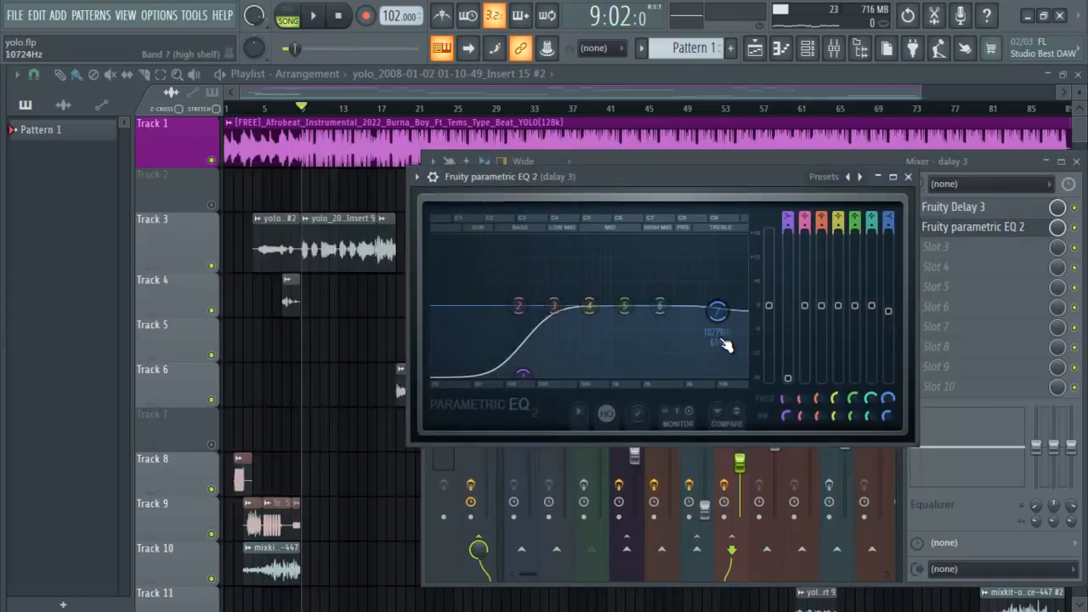
left_click(908, 177)
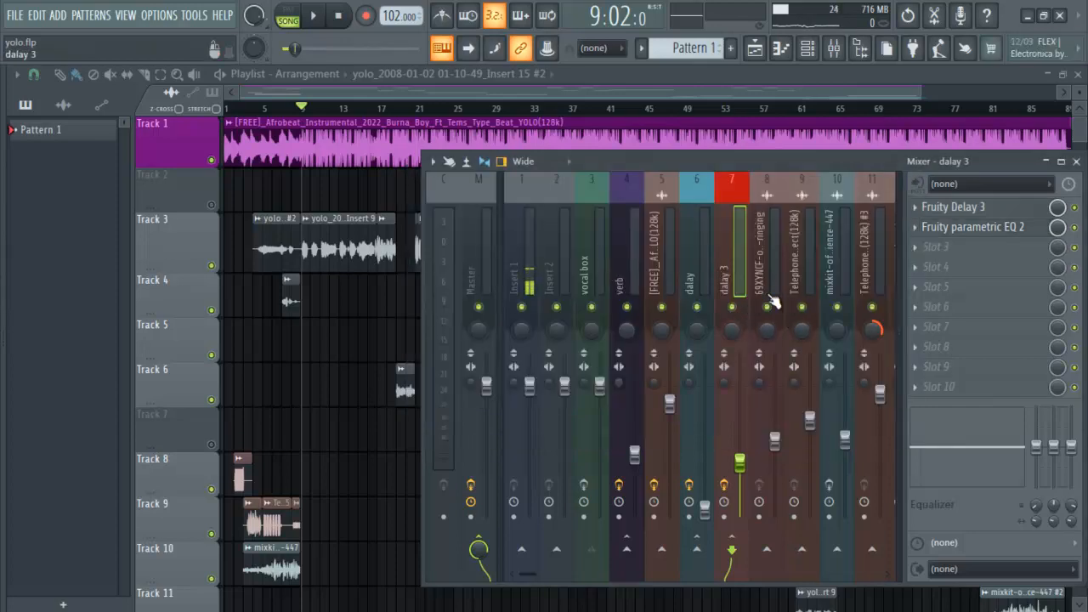
- Open Fruity Reeverb 2 on the verb track, review its settings over the mixer, and close it
left_click(633, 287)
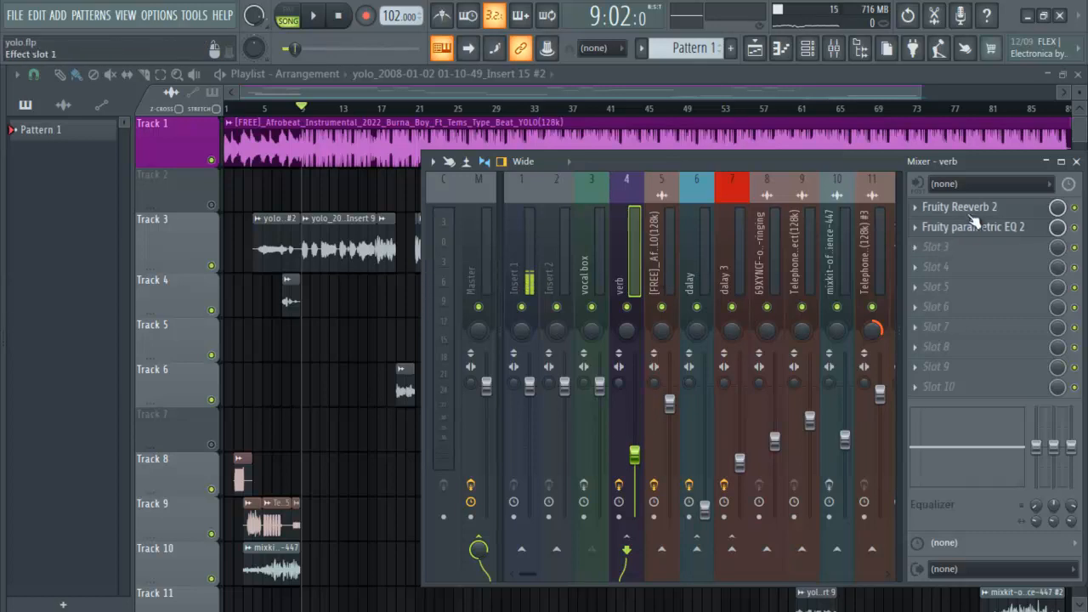
left_click(976, 213)
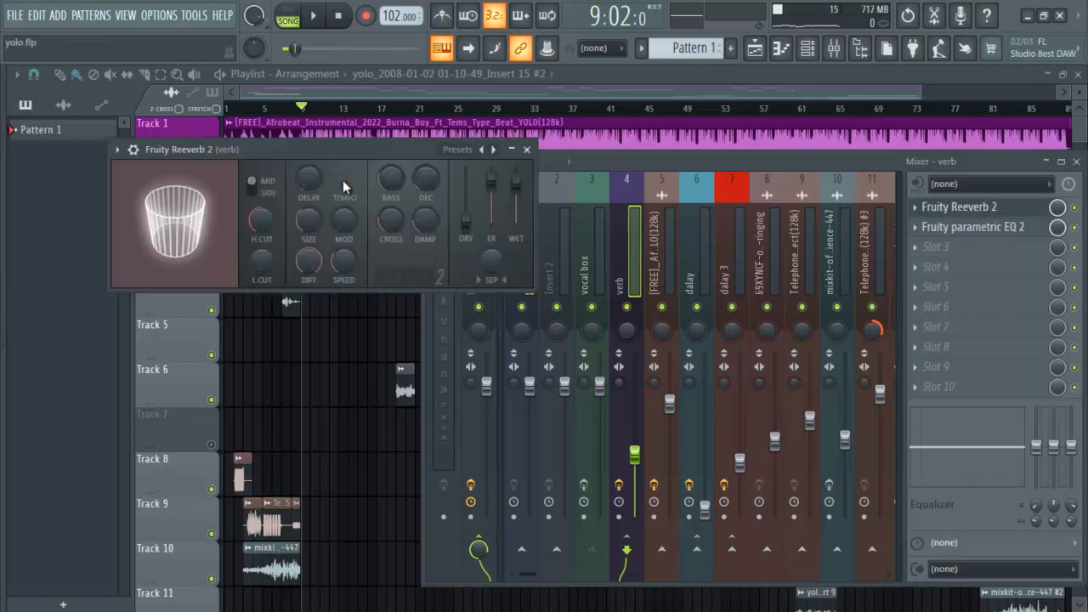
left_click_drag(375, 148, 686, 227)
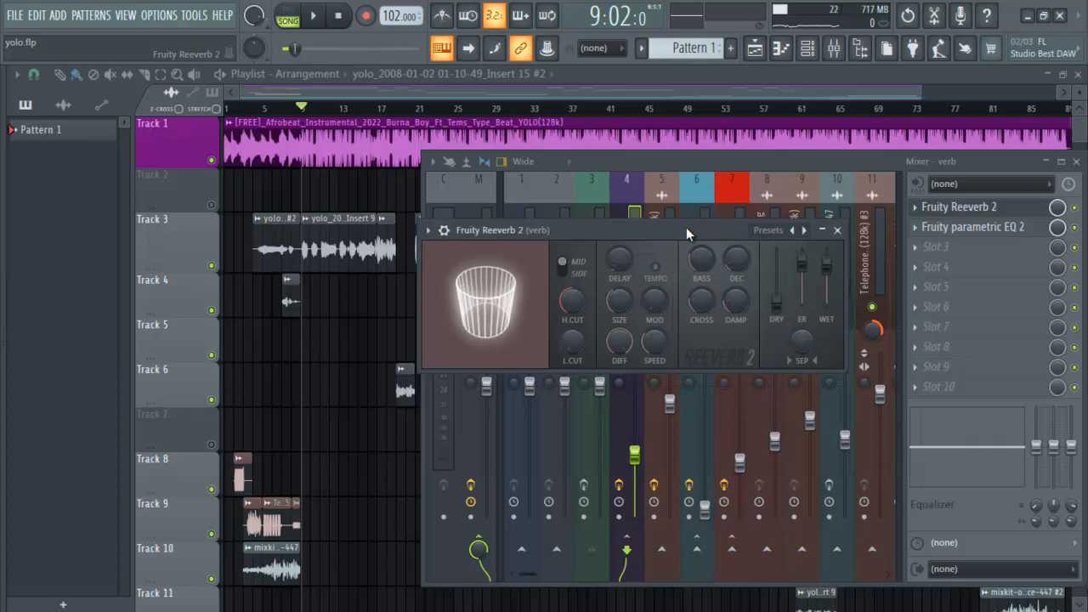
left_click(837, 229)
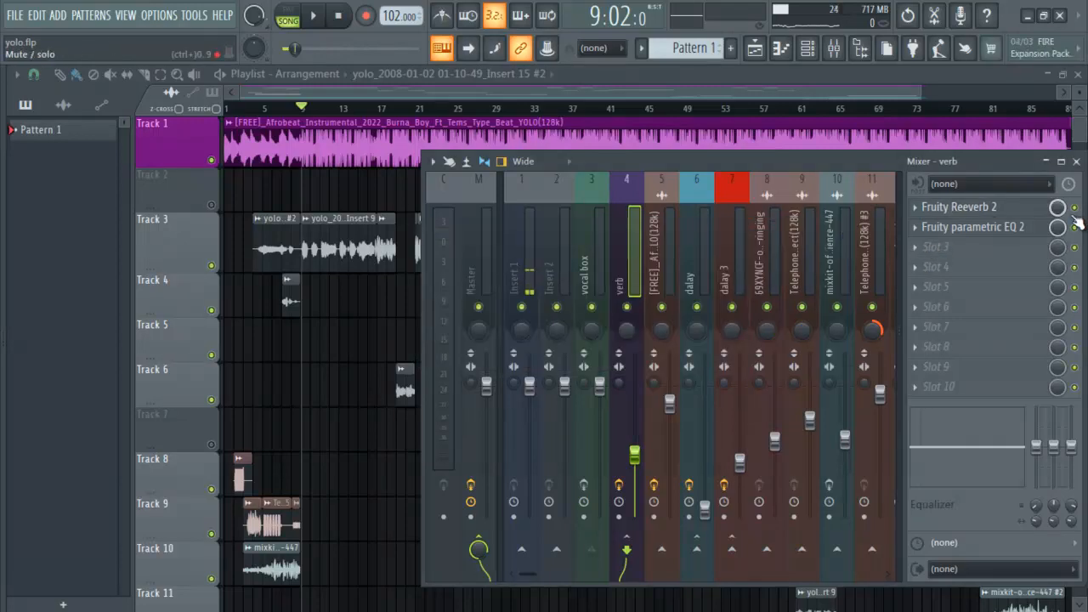
- Load ValhallaVintageVerb into the third effect slot of the verb track and position its window over the mixer
left_click(916, 248)
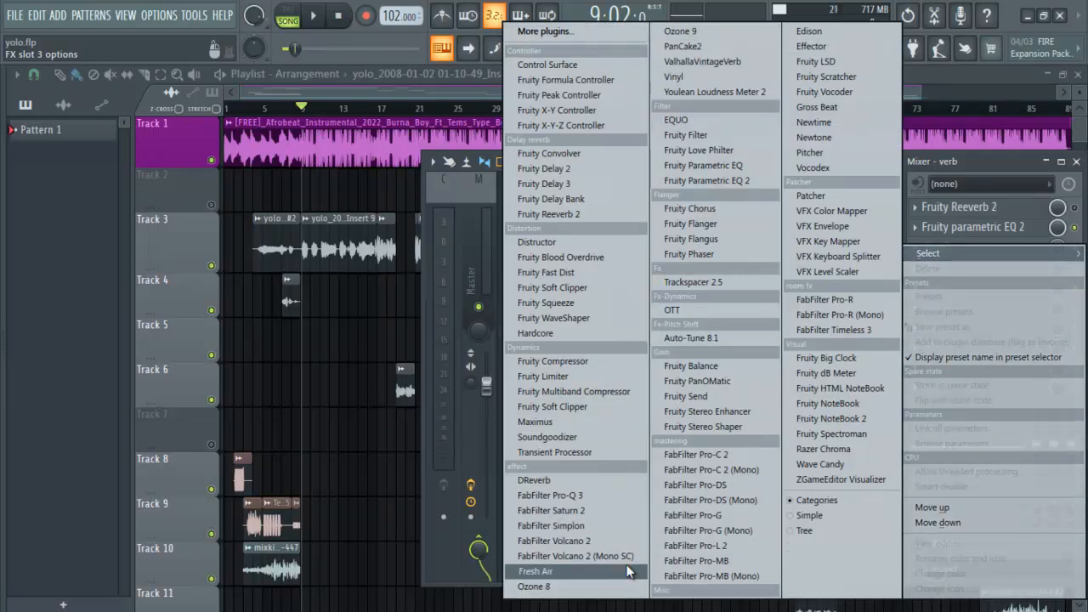
left_click(718, 61)
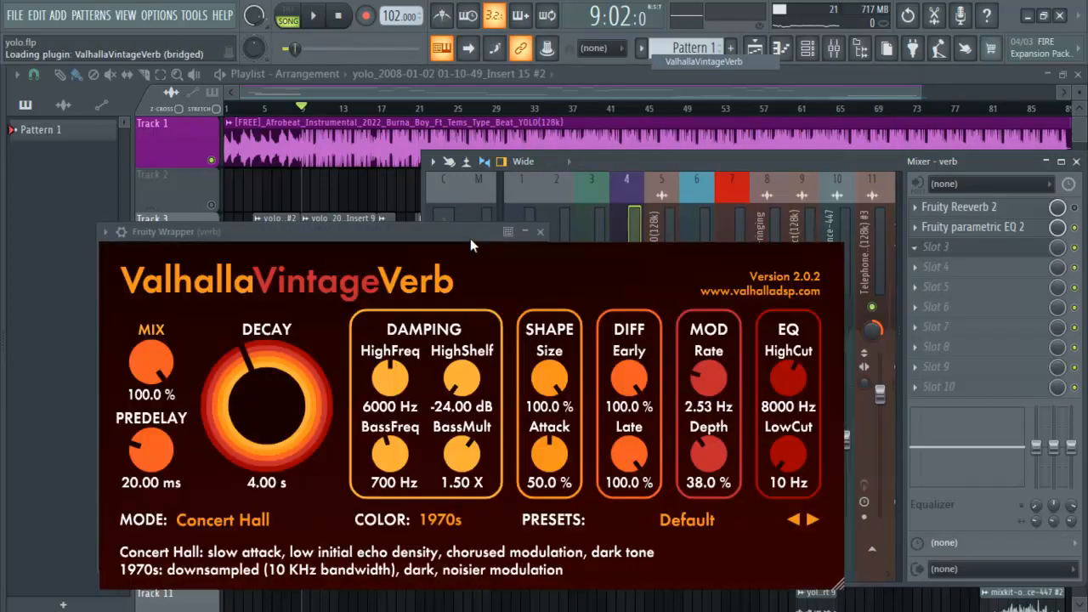
left_click_drag(476, 231, 658, 163)
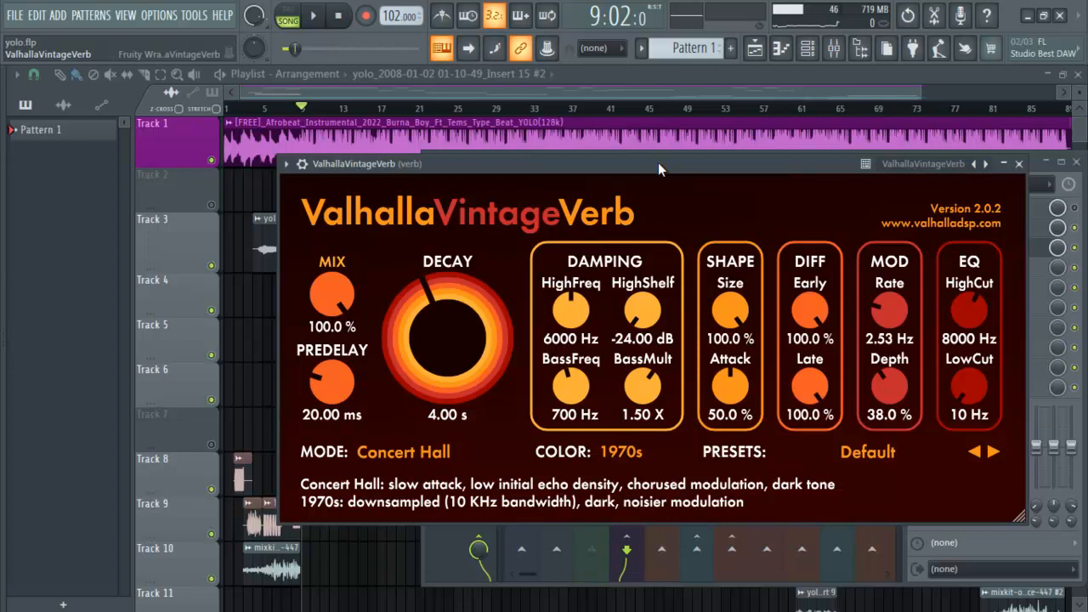
- Set the ValhallaVintageVerb reverb mode to Smooth Plate
left_click(383, 457)
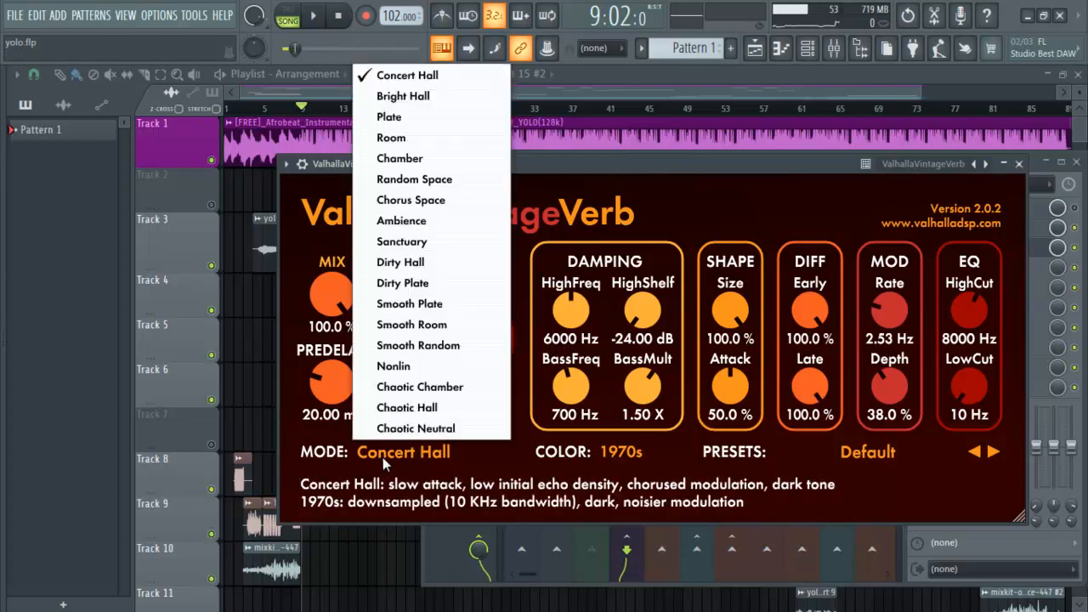
left_click(420, 305)
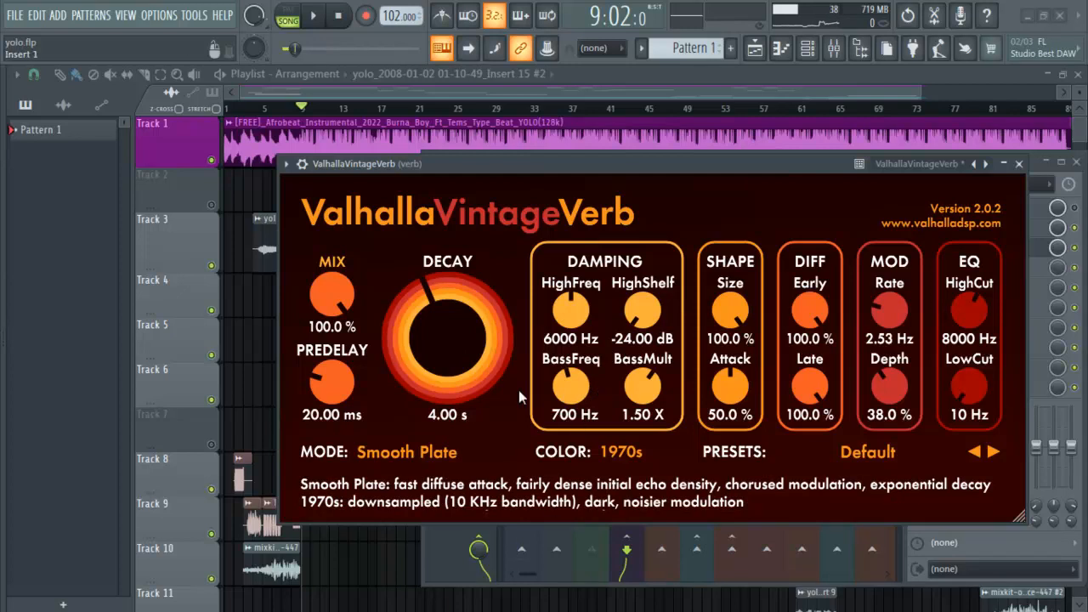
- Switch to Calculator and divide 60000 by the 102 project tempo and by 8 to work out the reverb predelay time
left_click(27, 598)
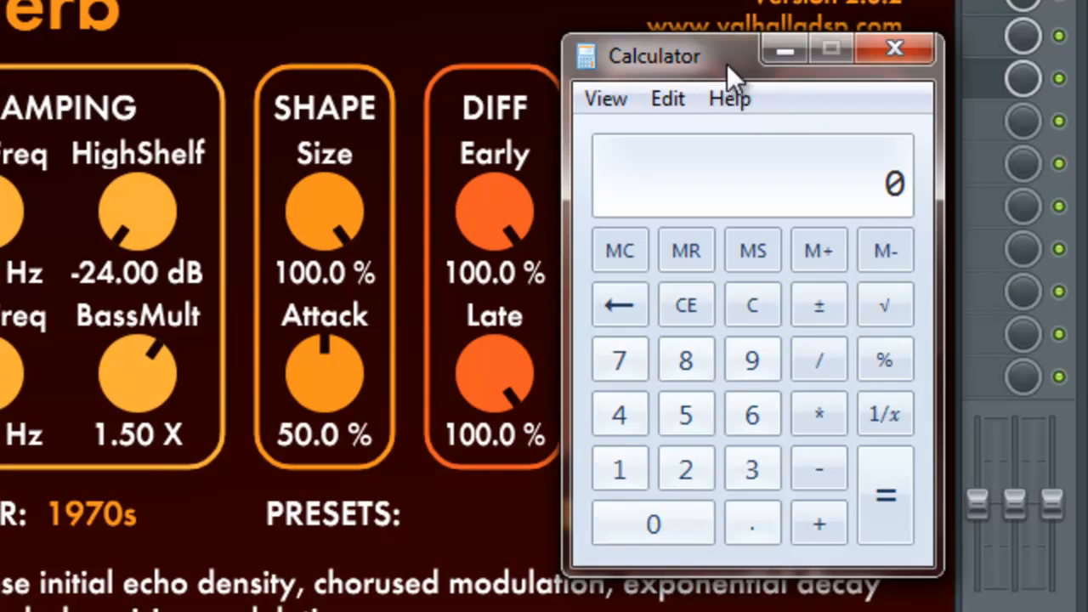
type("60000")
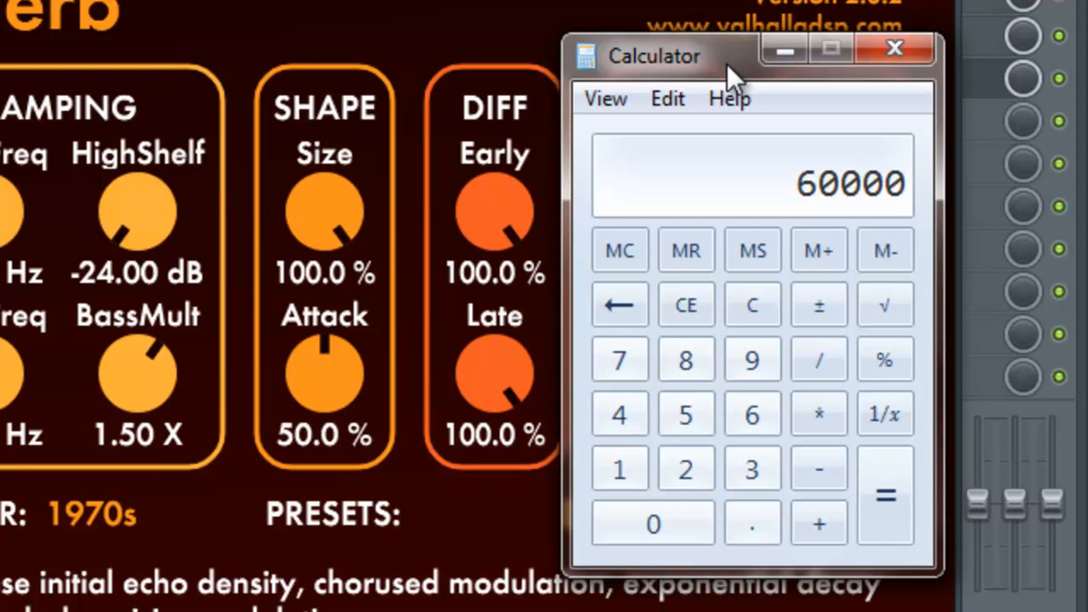
left_click(819, 373)
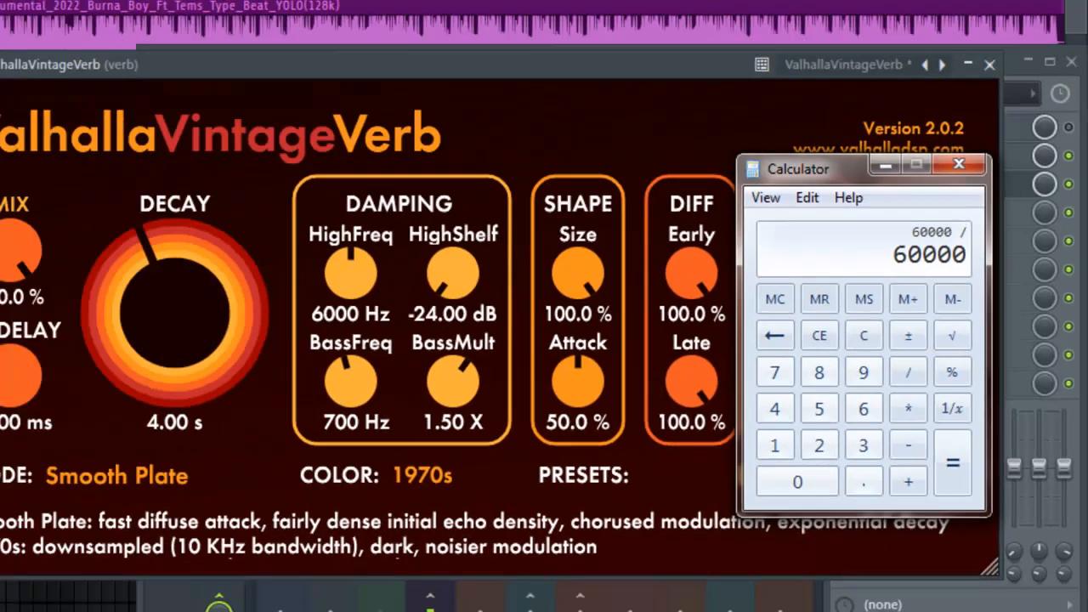
left_click(784, 51)
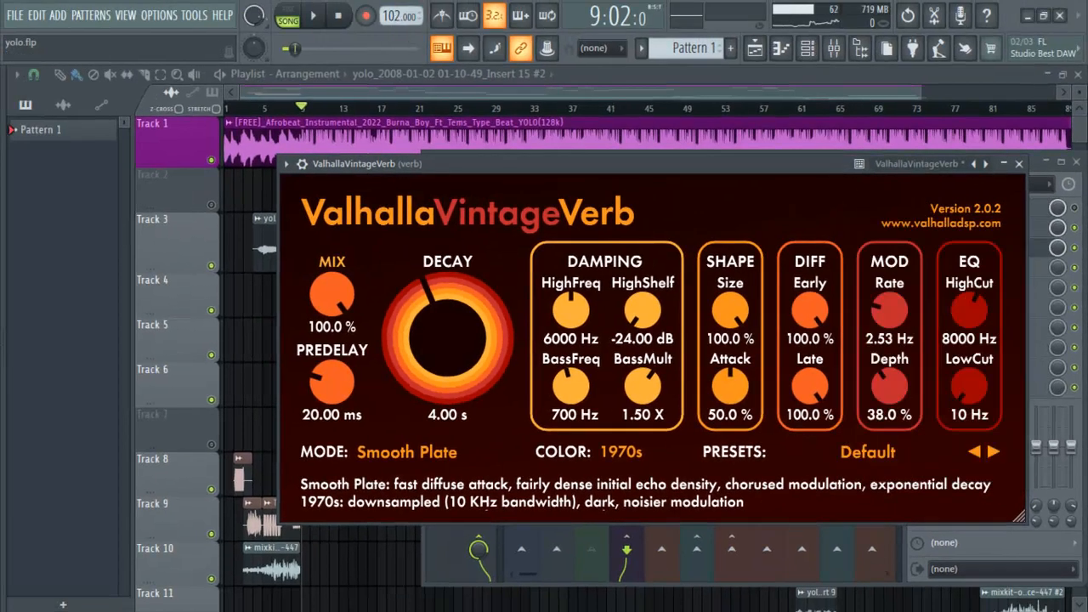
key("super")
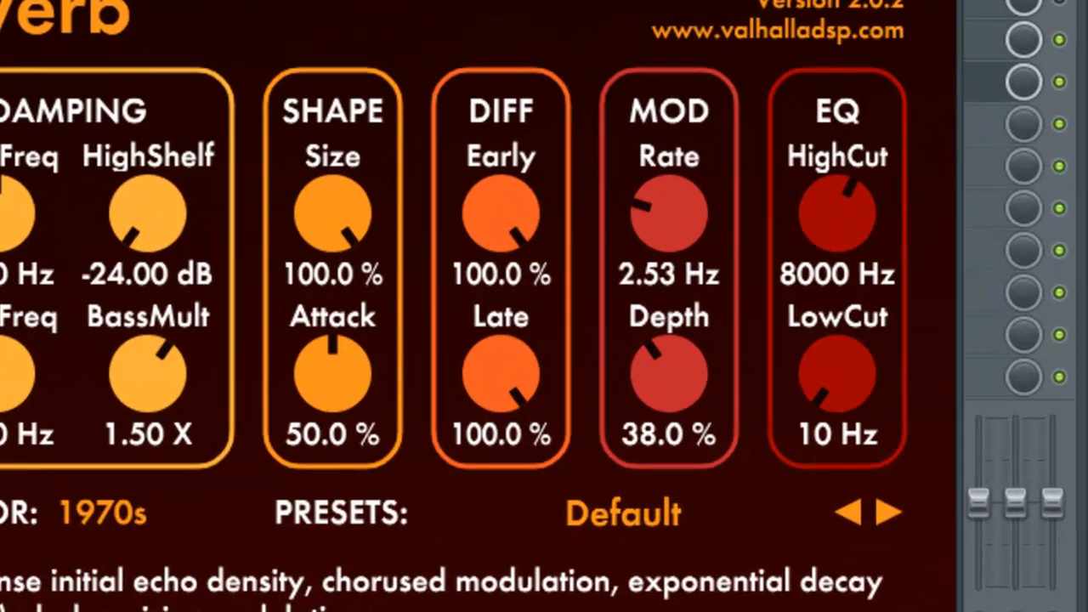
key("alt+Tab")
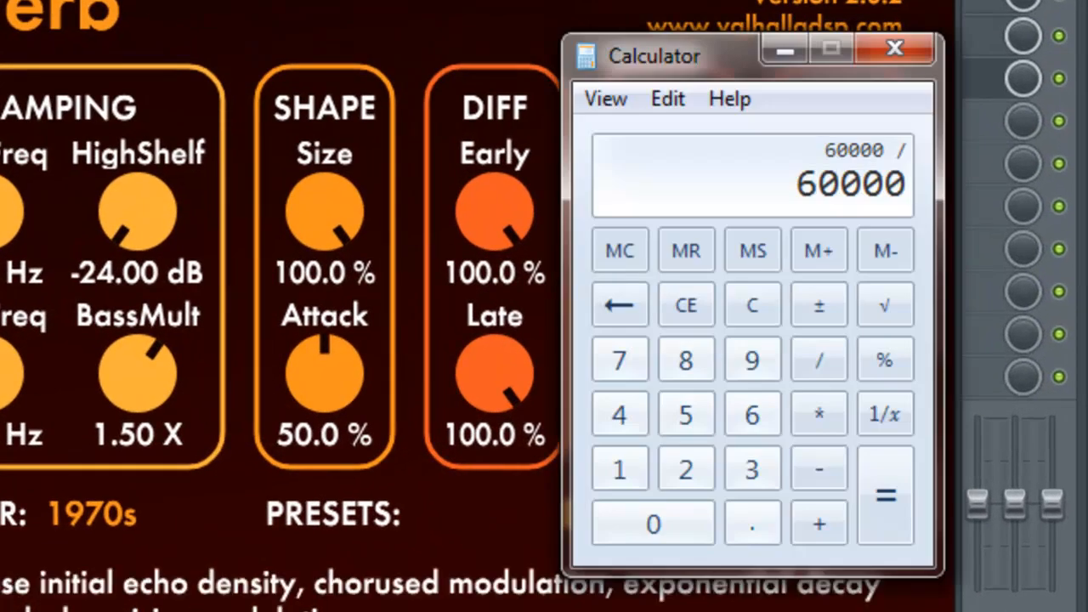
type("10")
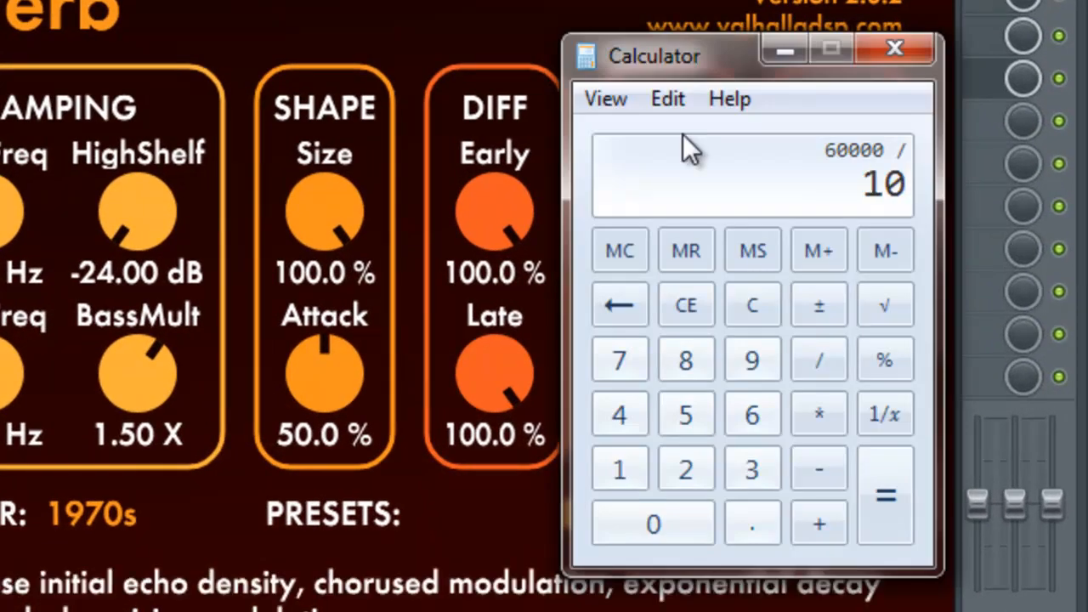
type("2")
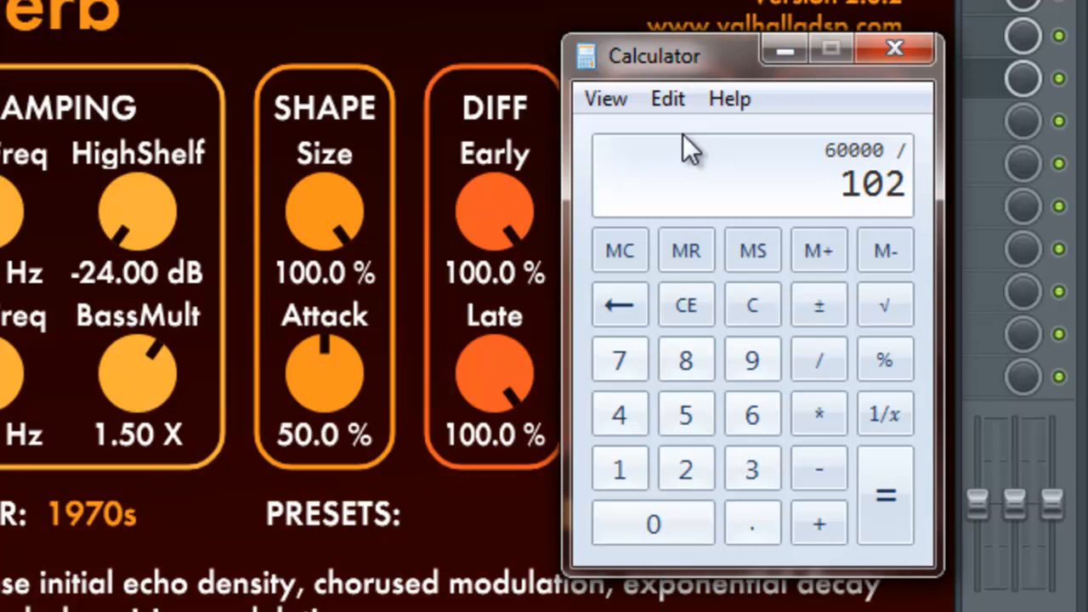
left_click(818, 371)
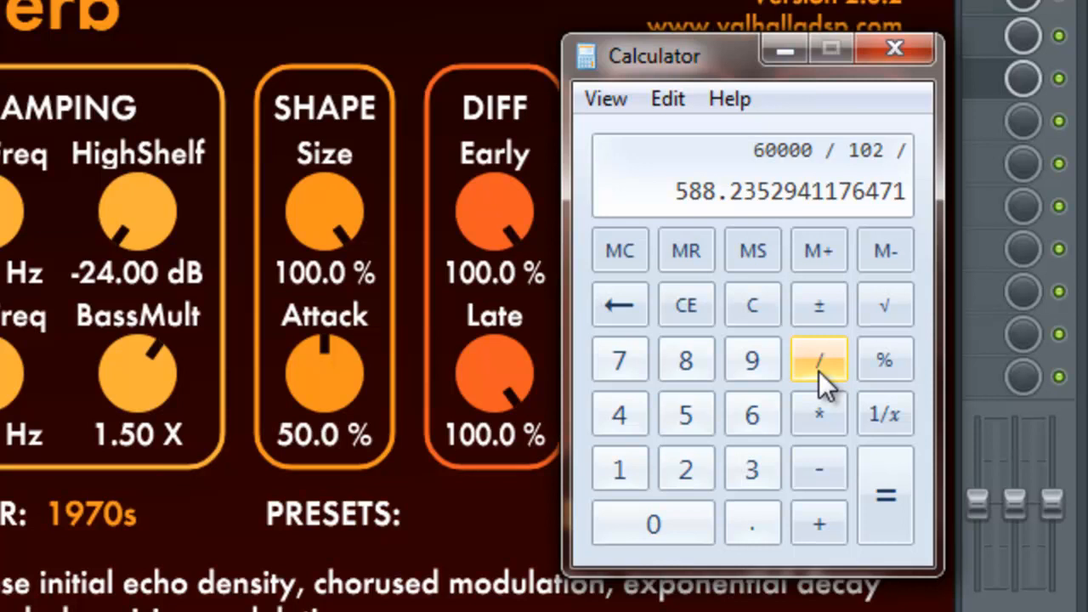
type("8")
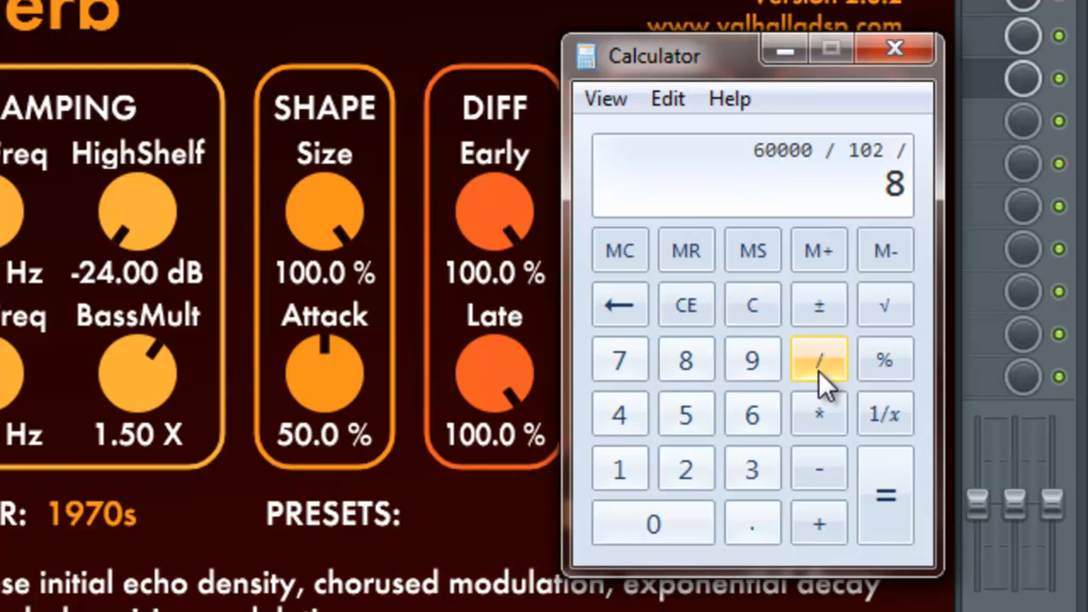
left_click(876, 477)
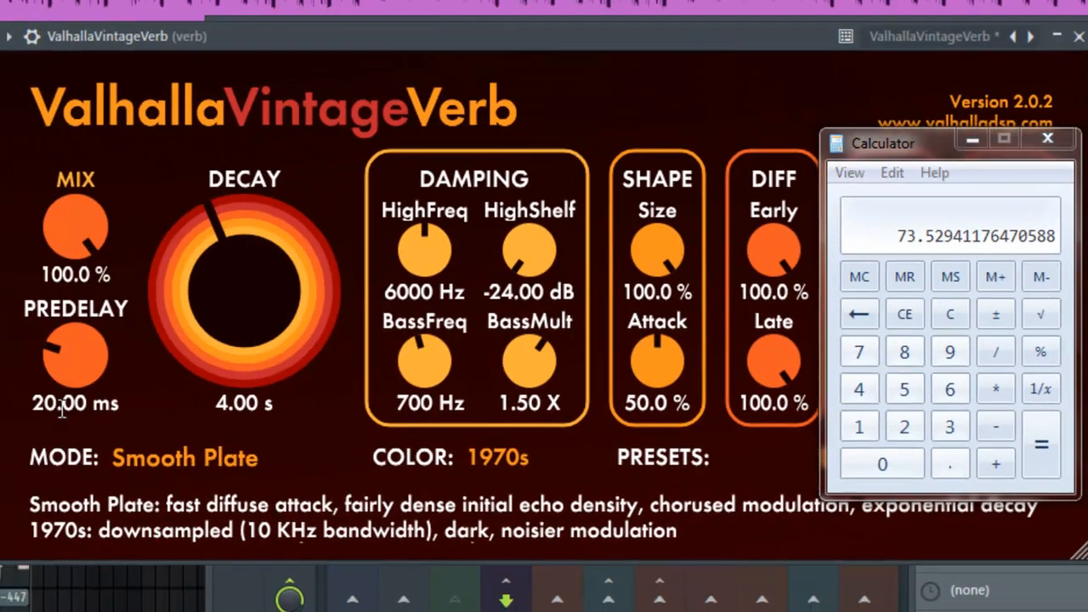
left_click(61, 406)
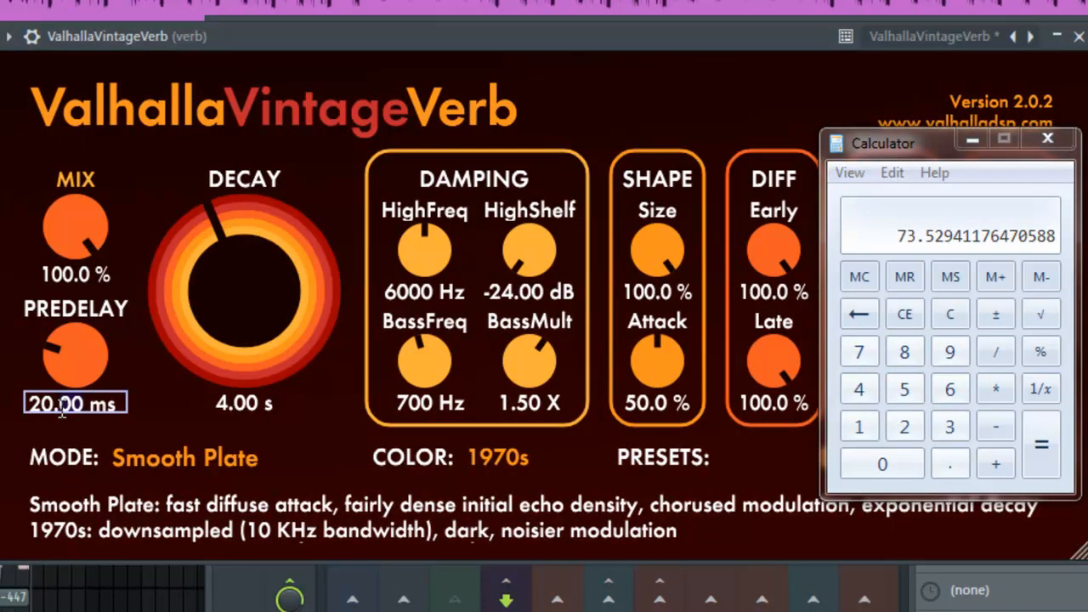
type("73.52")
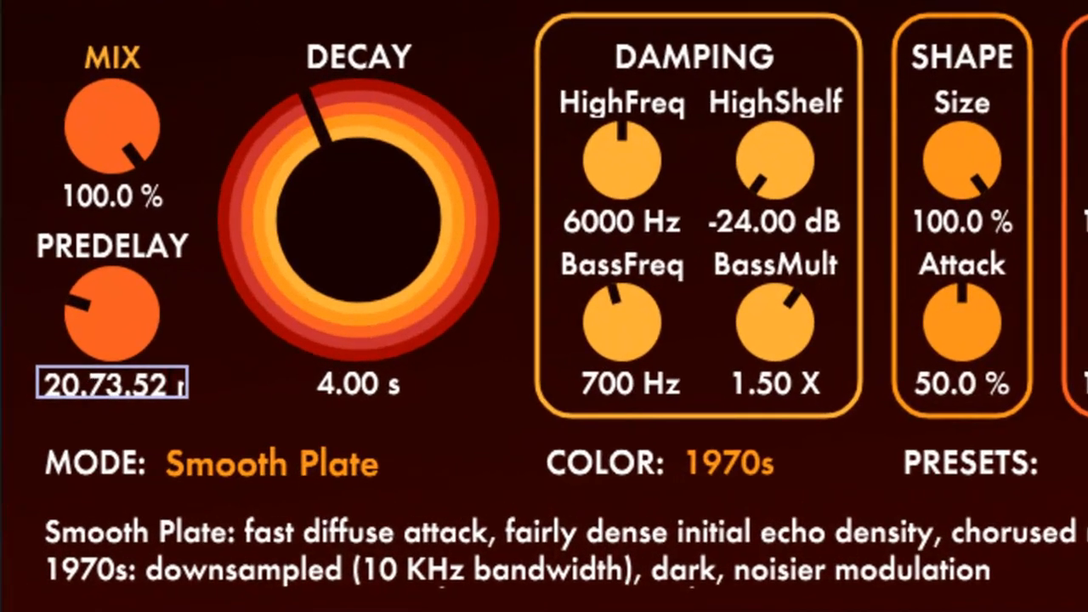
double_click(186, 384)
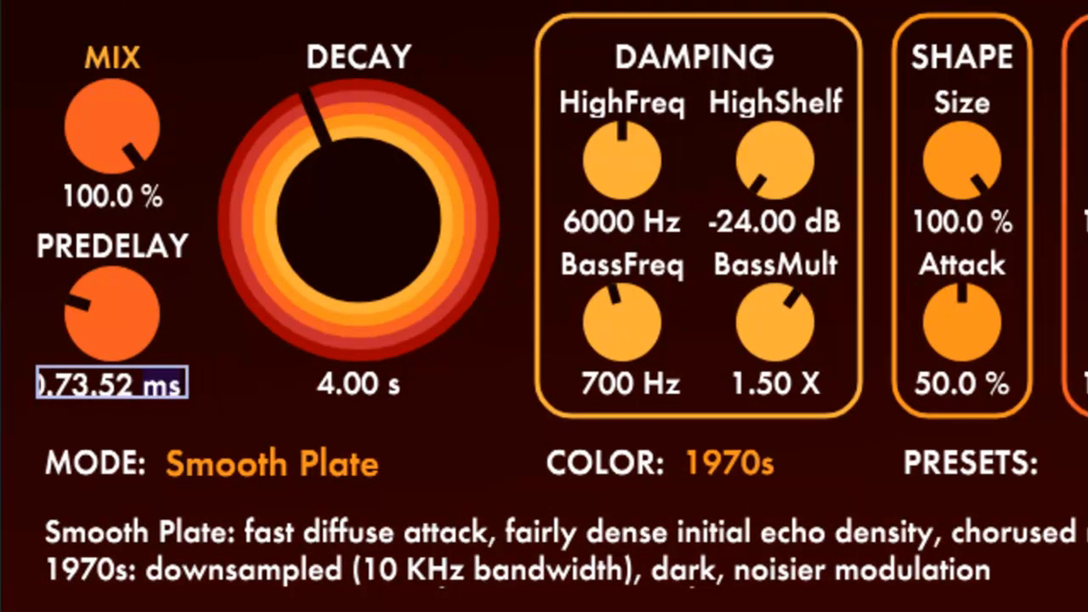
left_click(111, 387)
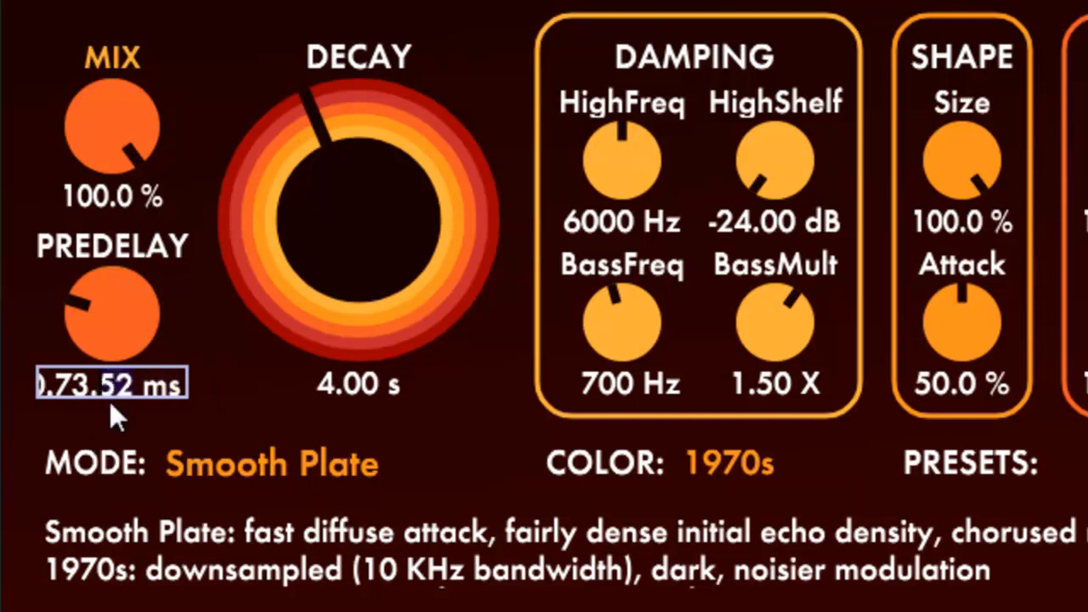
left_click(110, 321)
- Set the ValhallaVintageVerb predelay to 73.52 ms and put the calculator away
left_click(67, 387)
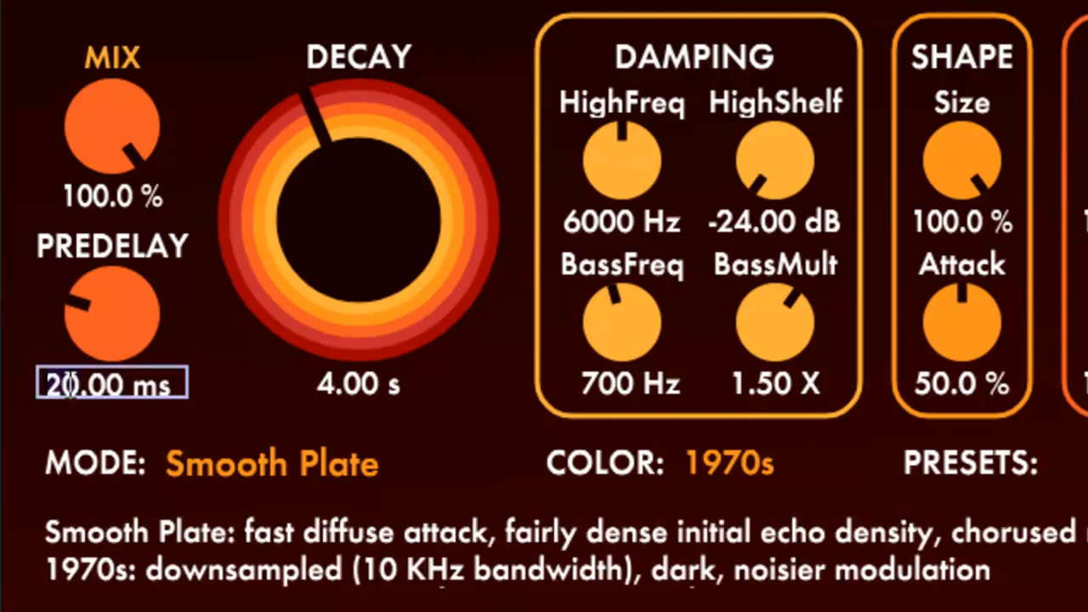
left_click(174, 387)
left_click_drag(174, 386, 36, 397)
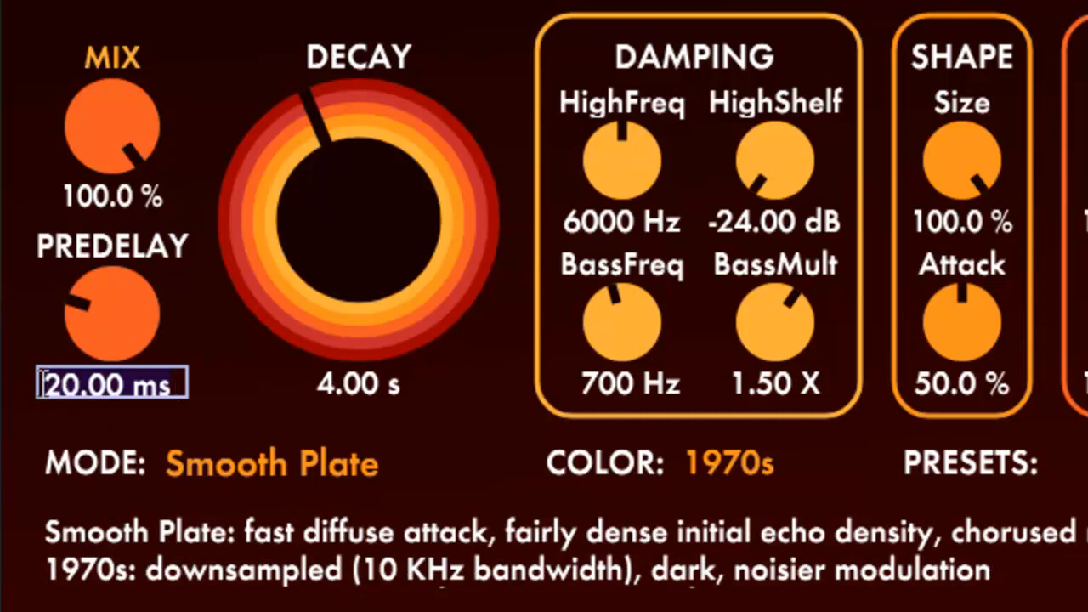
type("73")
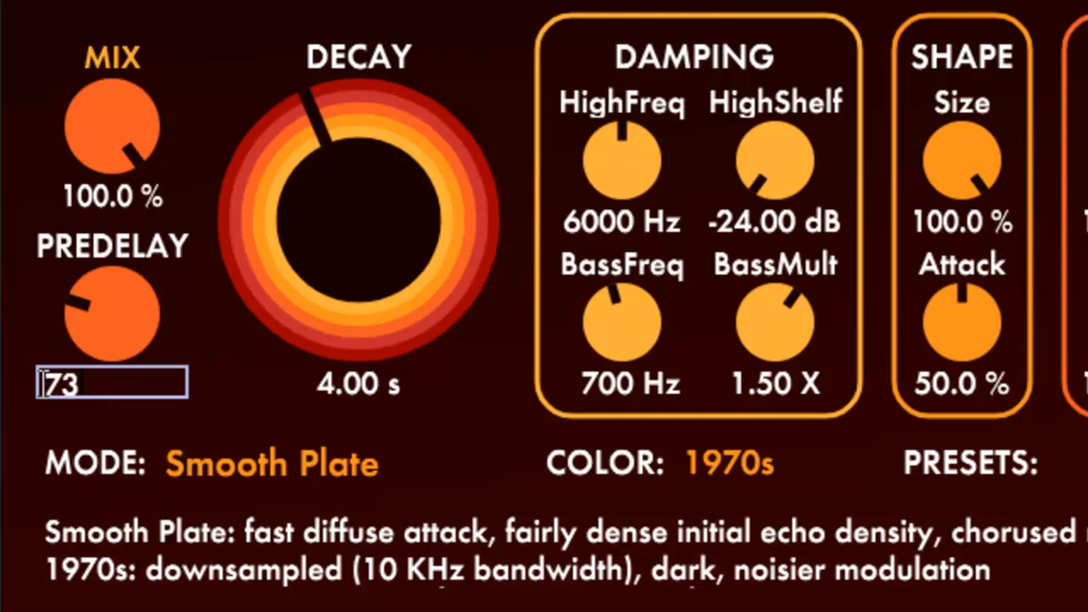
type(".52")
key("Return")
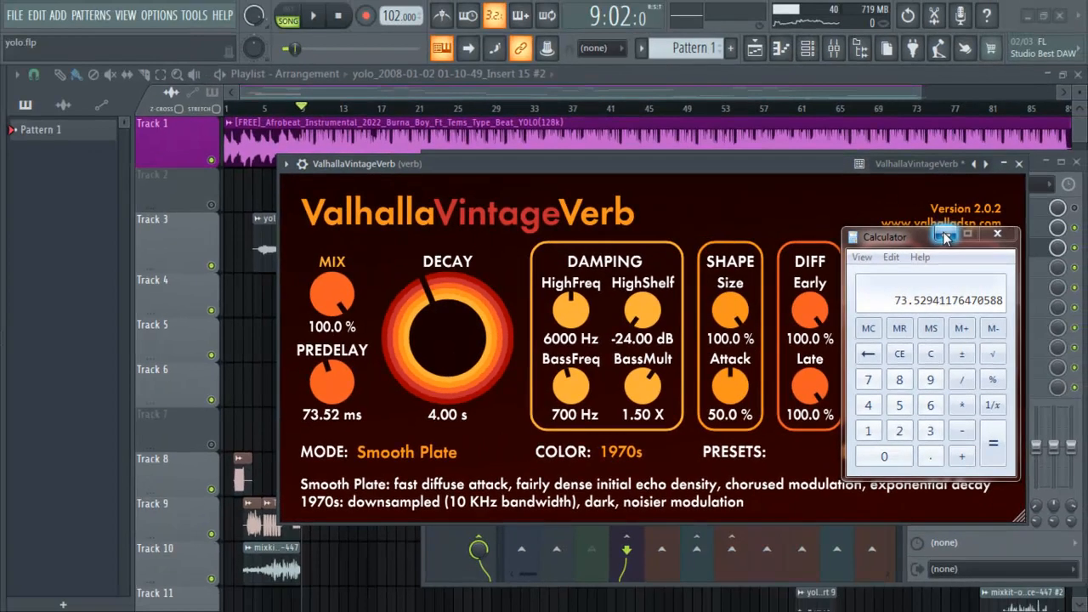
left_click(935, 198)
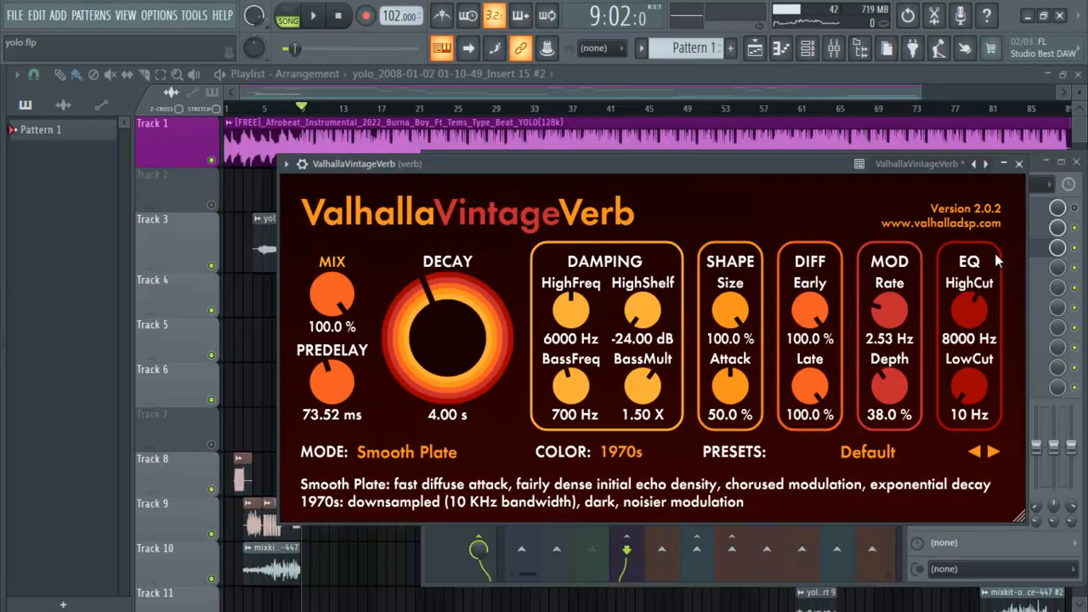